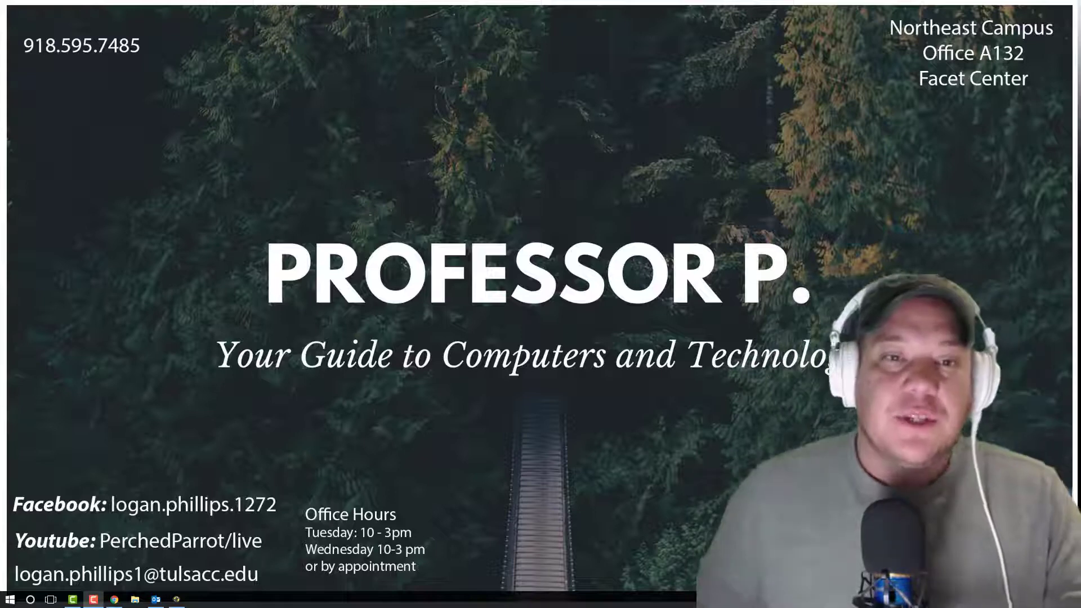
Step: Switch to SIMnet in Chrome, filter the assignments to projects, and open Word 2016 In Practice - Ch 7 Guided Project 7-3
click(114, 599)
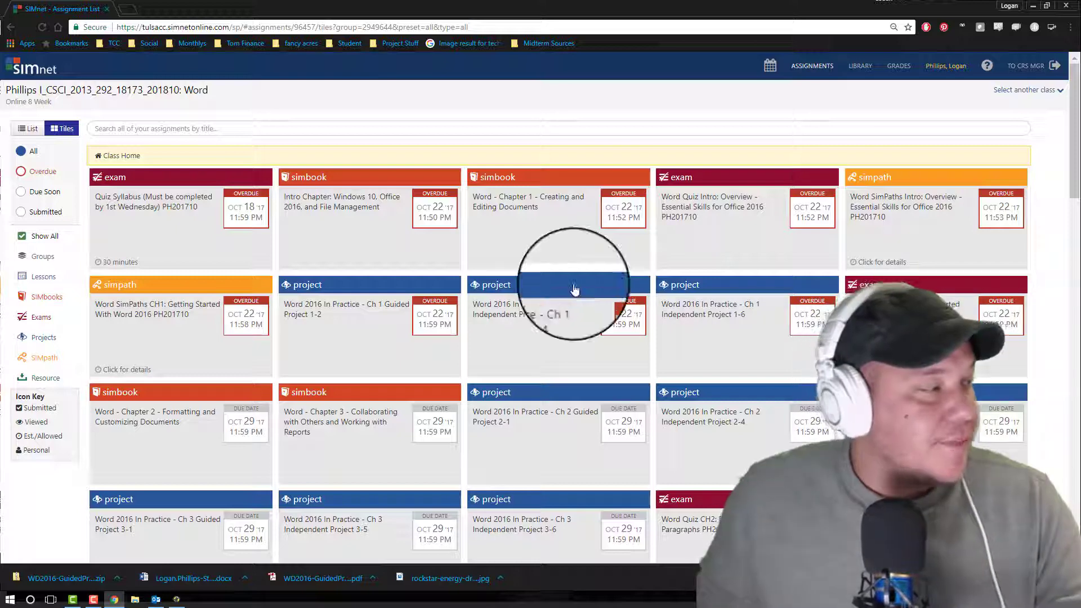
click(43, 338)
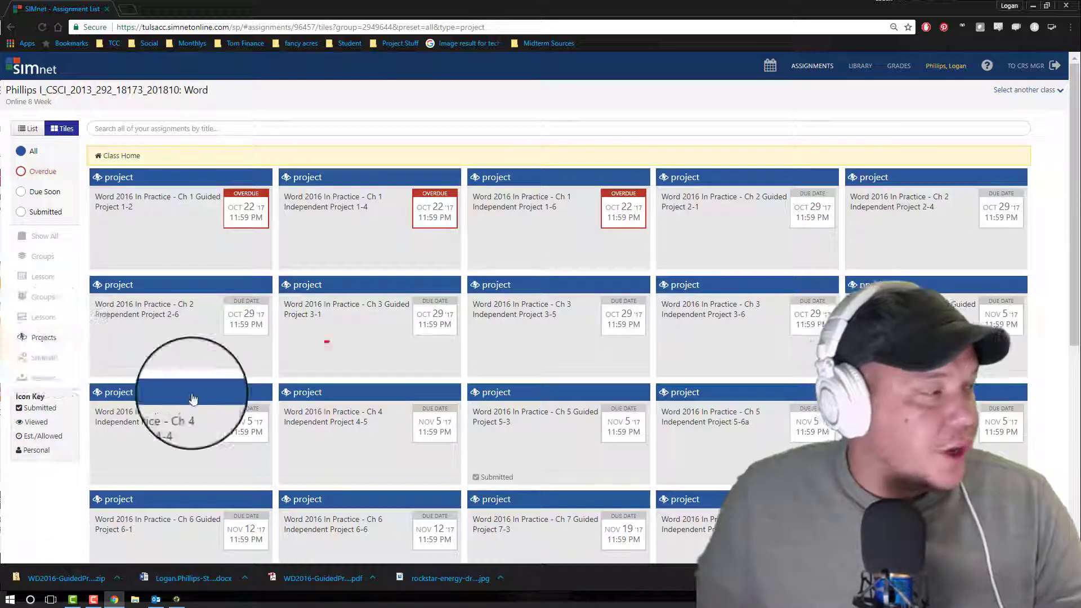
scroll(588, 321, down, 1)
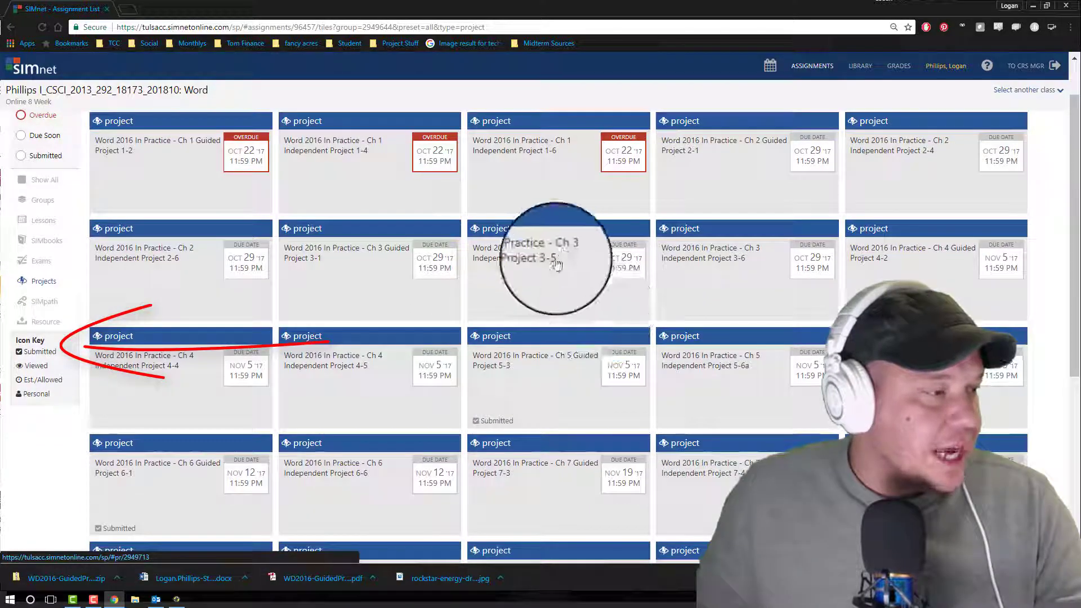
scroll(558, 260, down, 1)
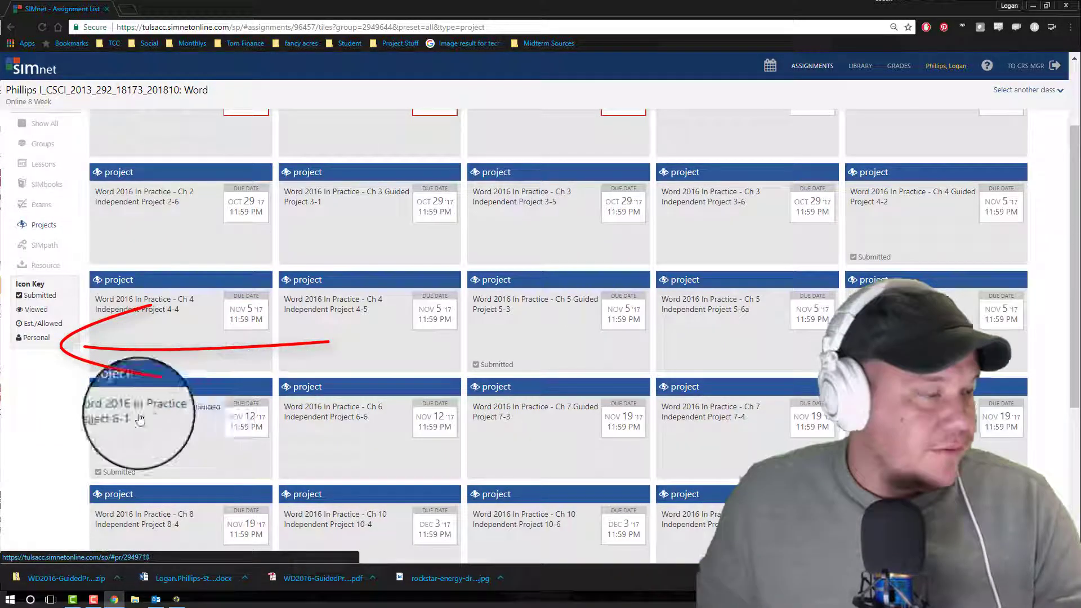
scroll(307, 414, down, 1)
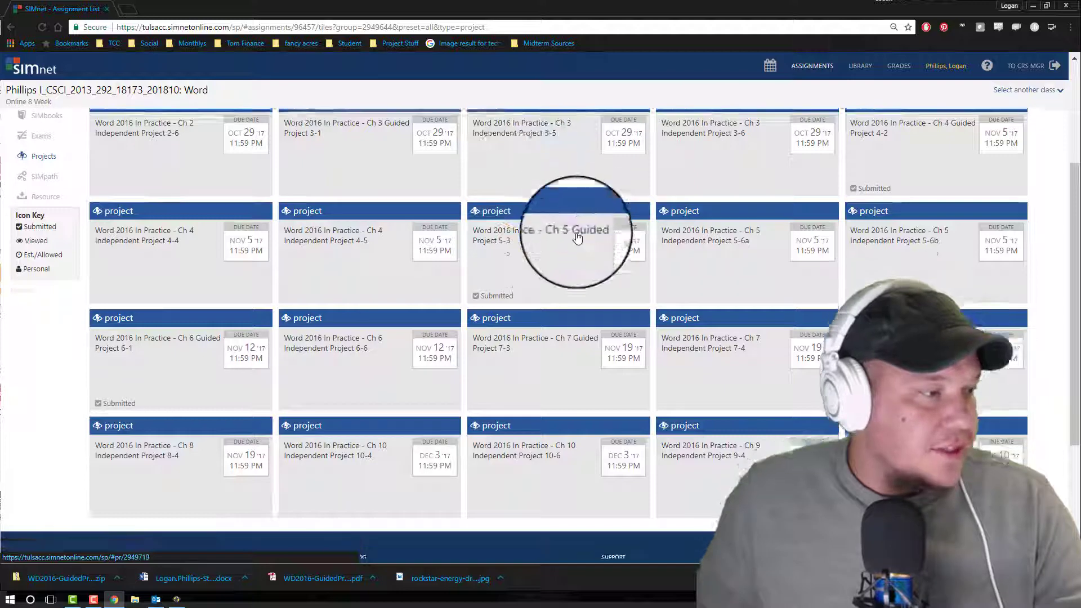
scroll(556, 307, down, 1)
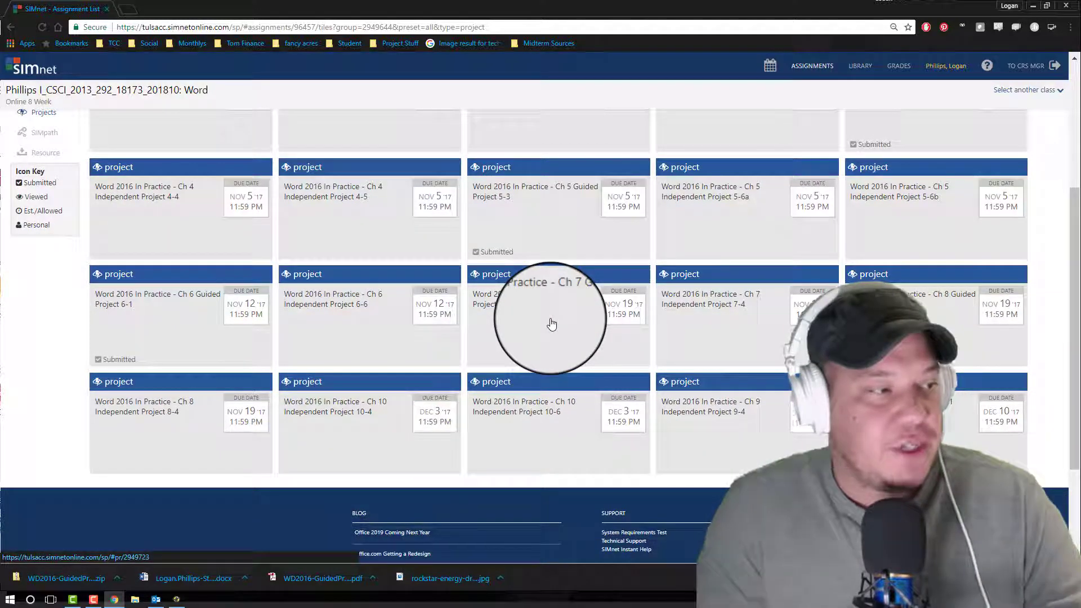
click(553, 297)
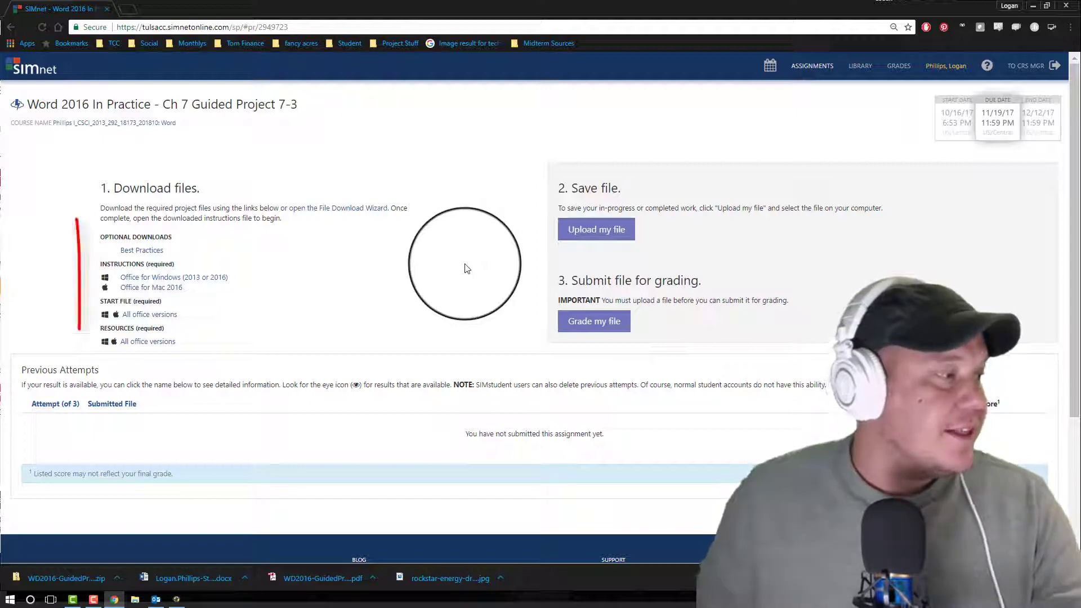
Step: Download the Office for Windows instructions PDF, open it, and move it into its own window on the other screen
click(237, 314)
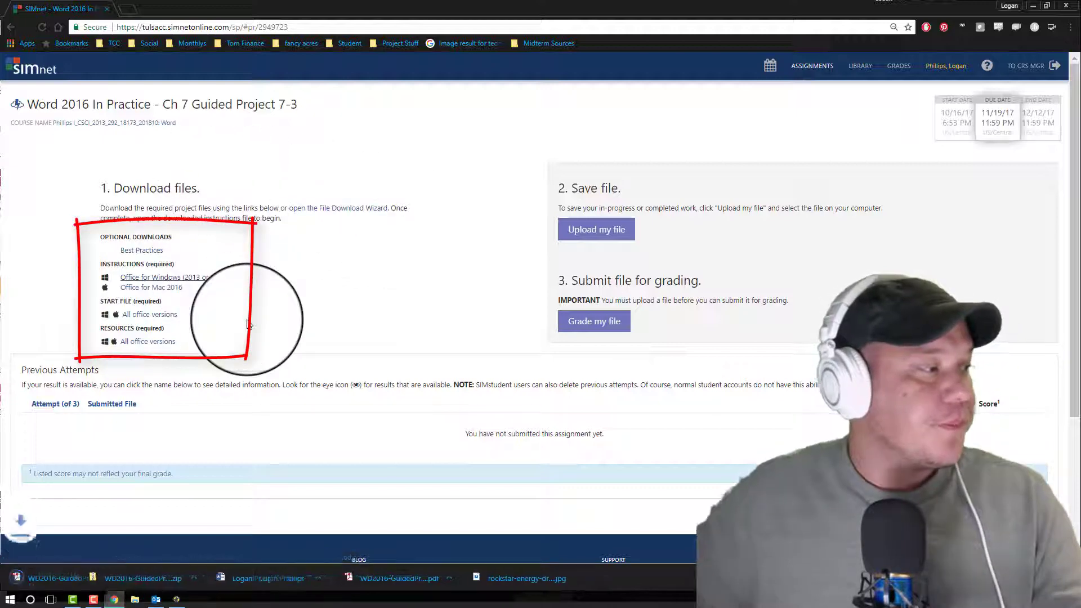
click(84, 578)
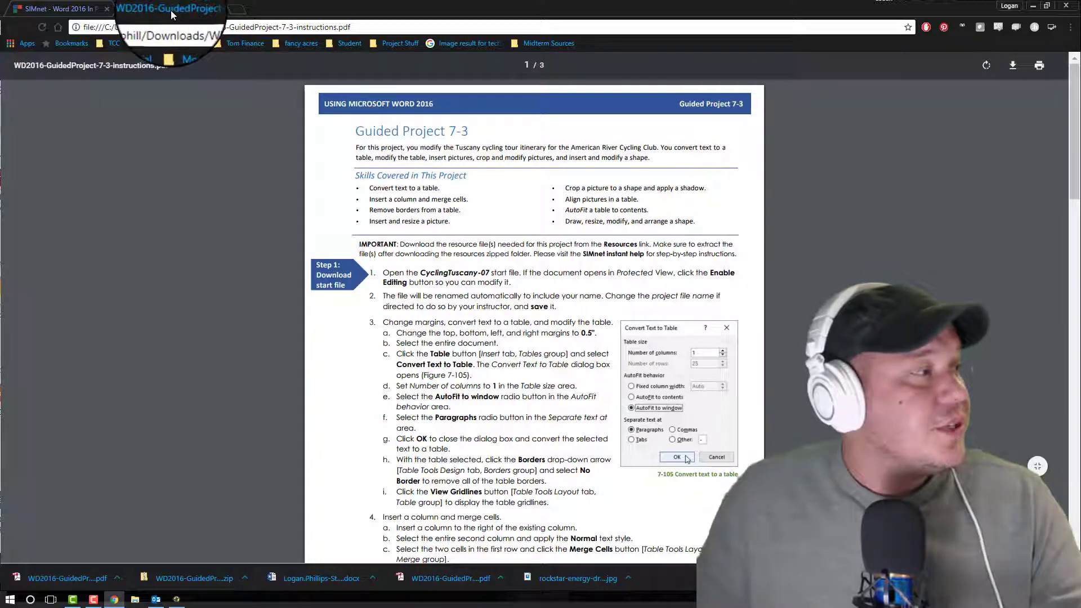
drag(170, 10, 1080, 394)
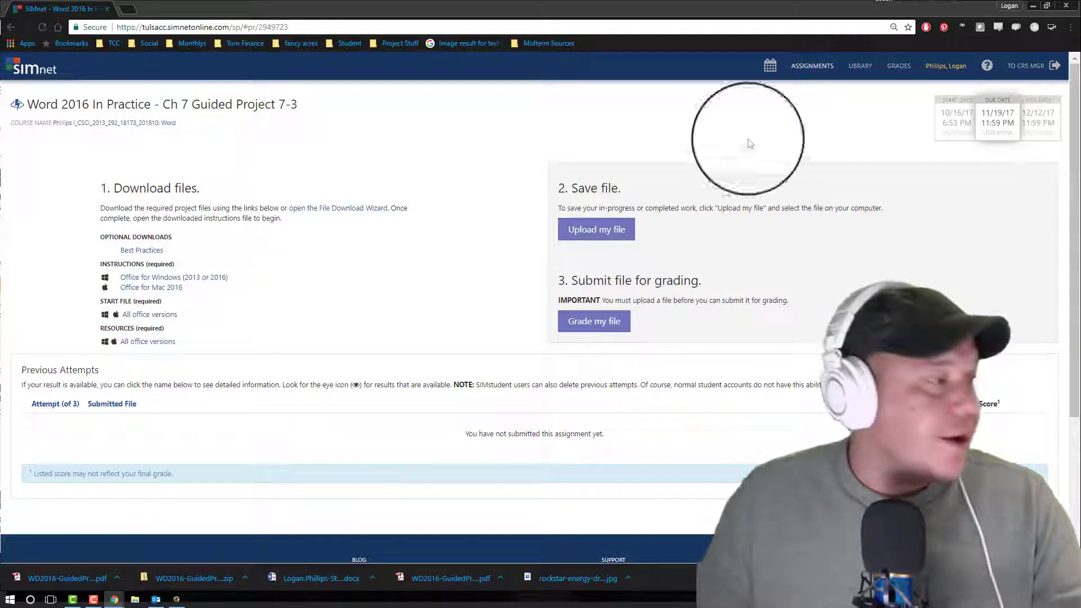
Step: Download the project's start file for all Office versions, open it in Word, and minimize the document
click(148, 315)
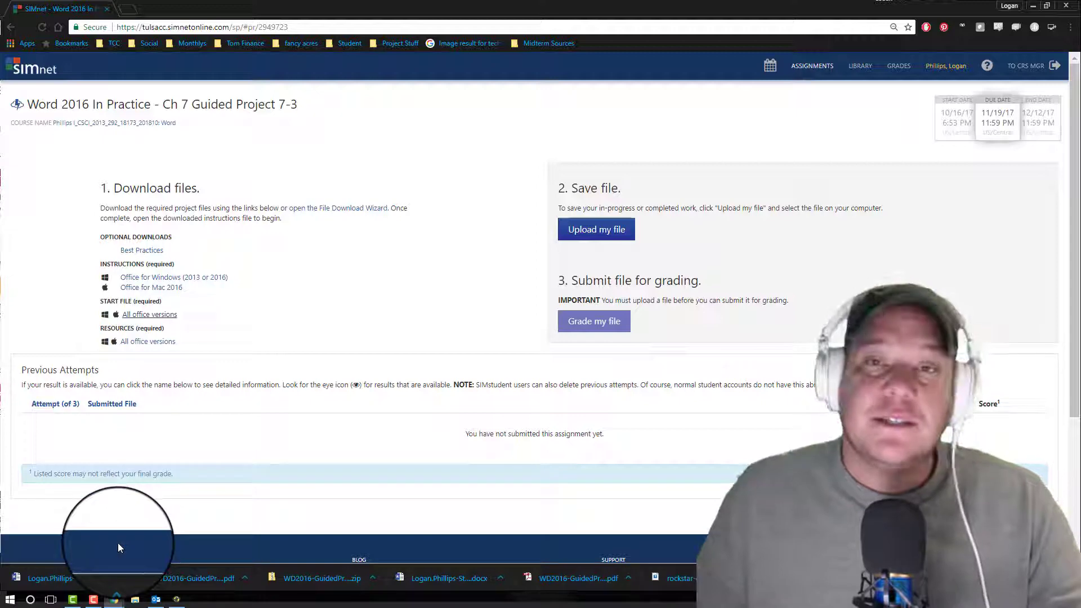
click(87, 583)
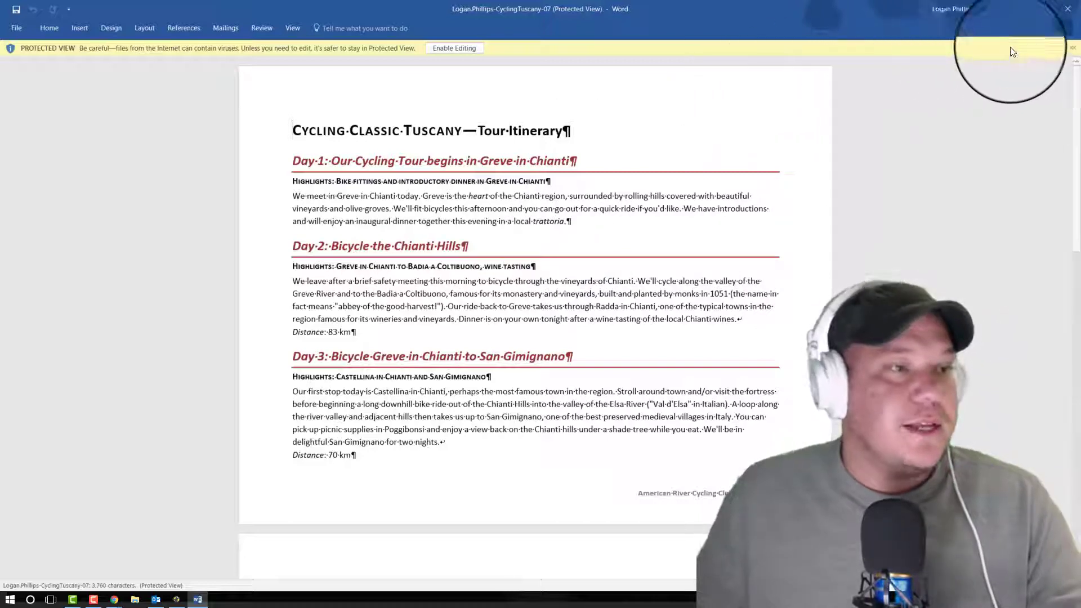
click(1022, 9)
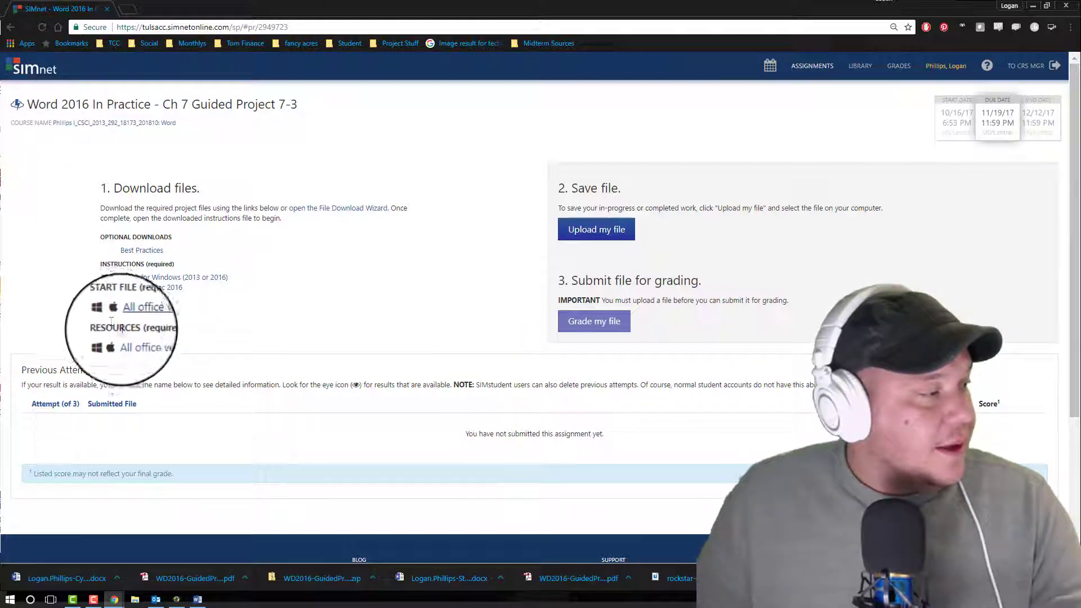
Step: Download the project's resources archive and extract the WD2016-GuidedProject-7-3-resources folder to the Desktop
click(145, 342)
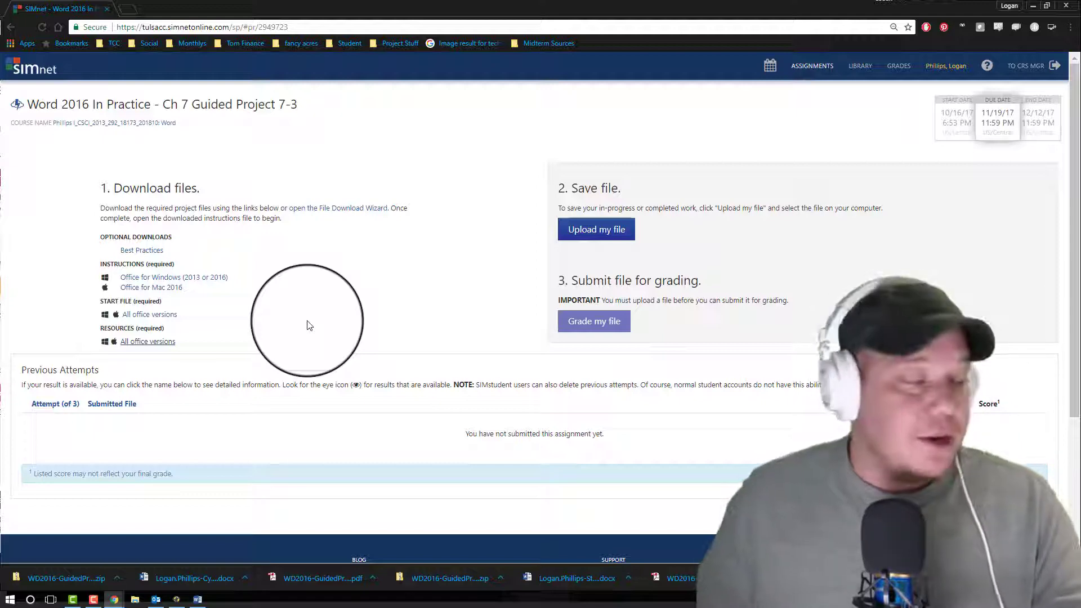
click(54, 576)
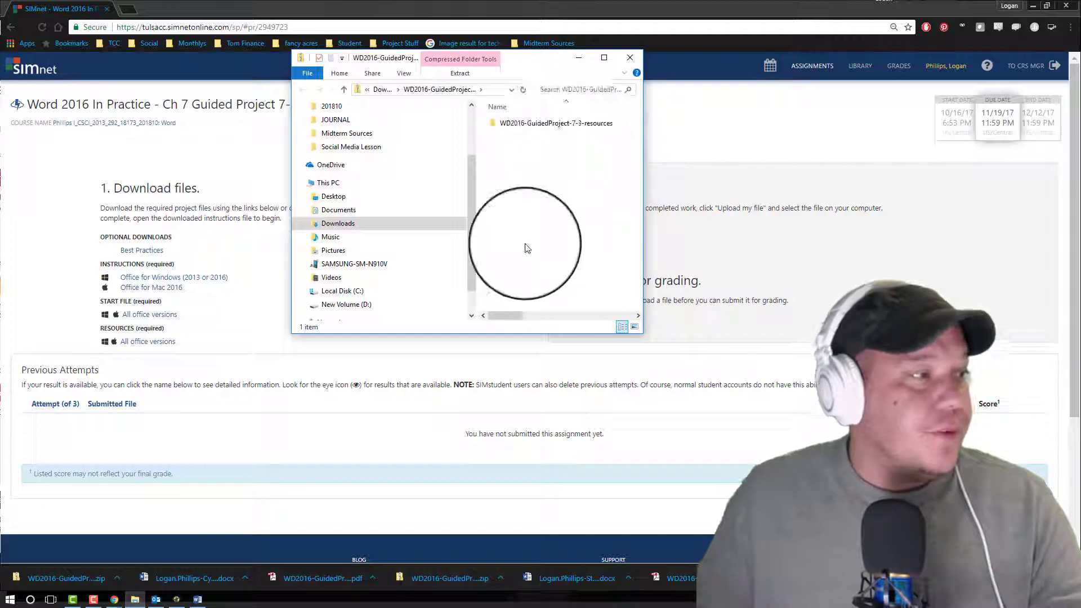
drag(554, 124, 337, 225)
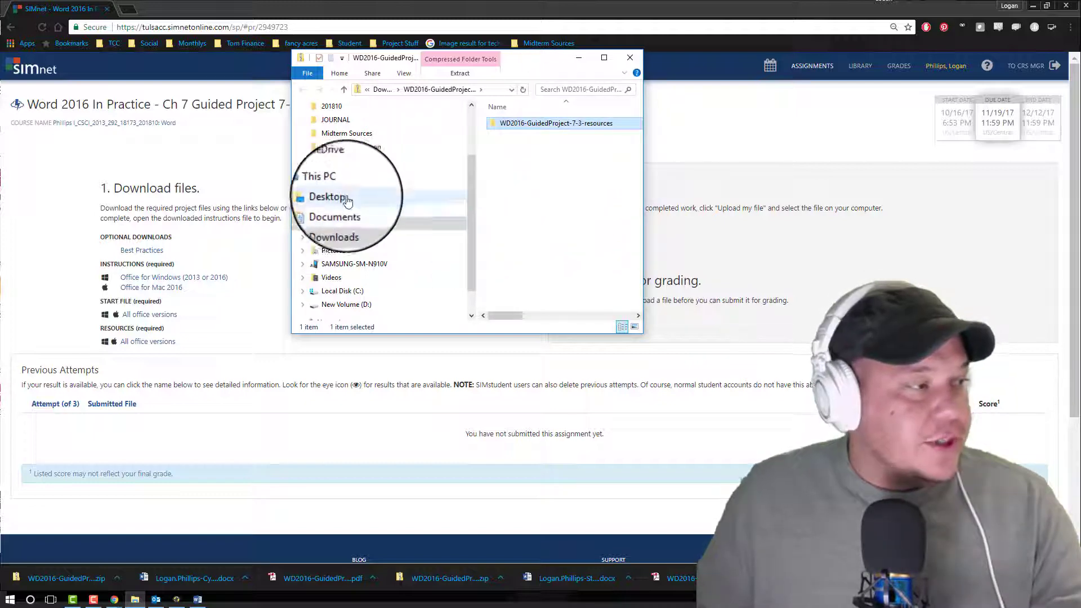
Step: Open the extracted WD2016-GuidedProject-7-3-resources folder on the Desktop, examine its picture files, and minimize the folder window
click(348, 201)
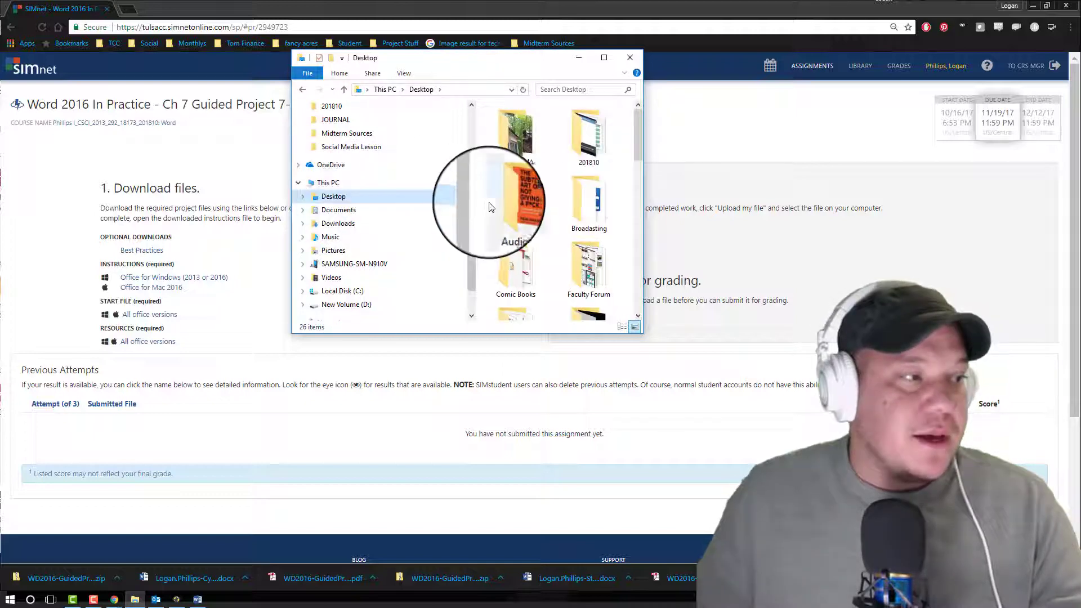
scroll(550, 213, down, 2)
scroll(571, 220, up, 2)
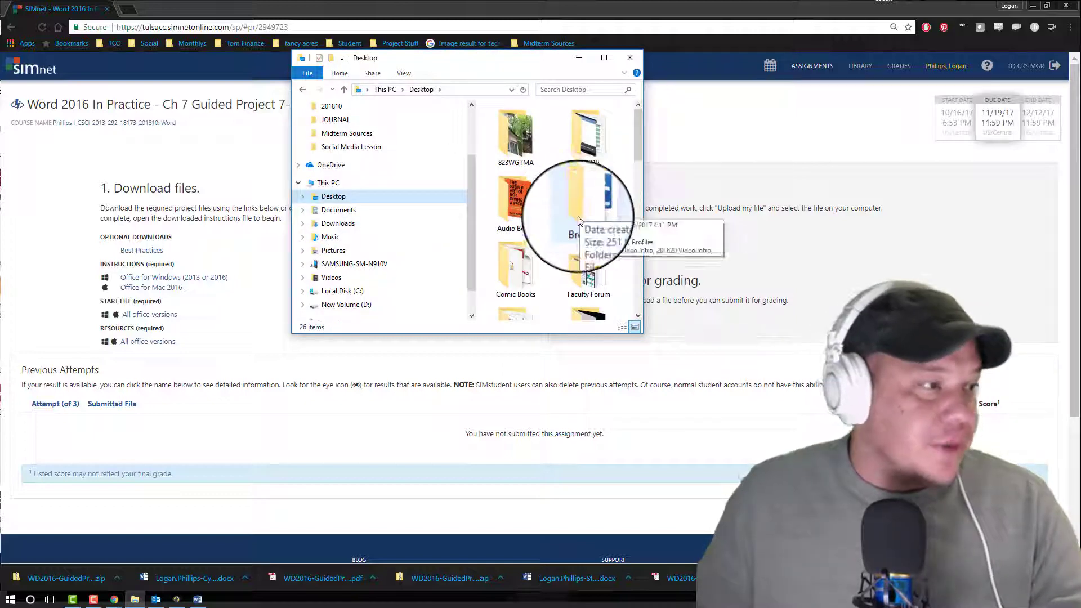
scroll(615, 206, down, 2)
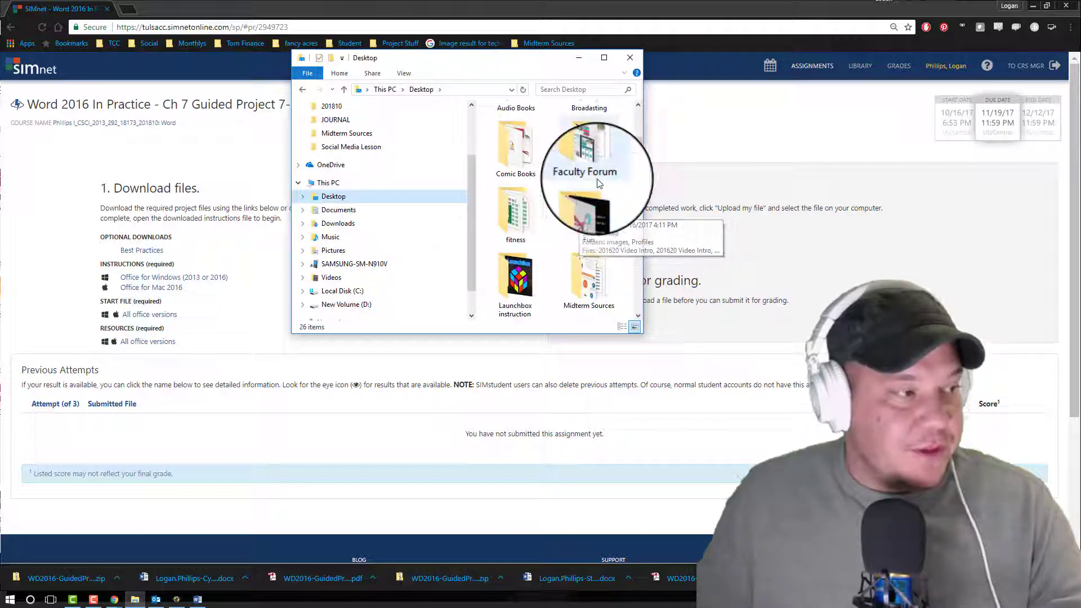
scroll(619, 181, down, 2)
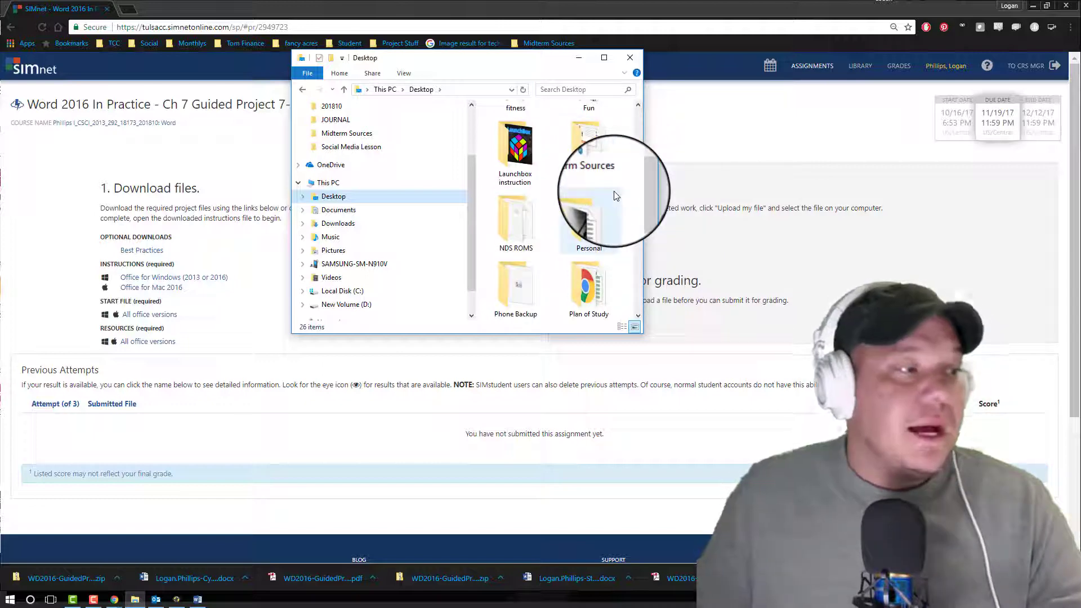
scroll(604, 197, down, 1)
scroll(603, 198, down, 1)
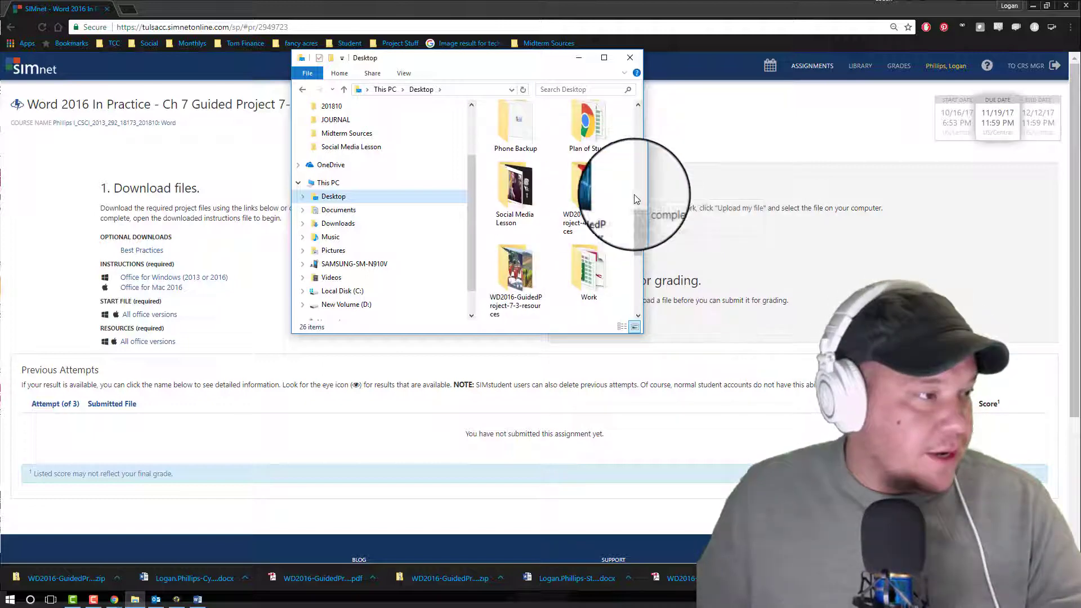
double_click(527, 259)
scroll(594, 160, down, 1)
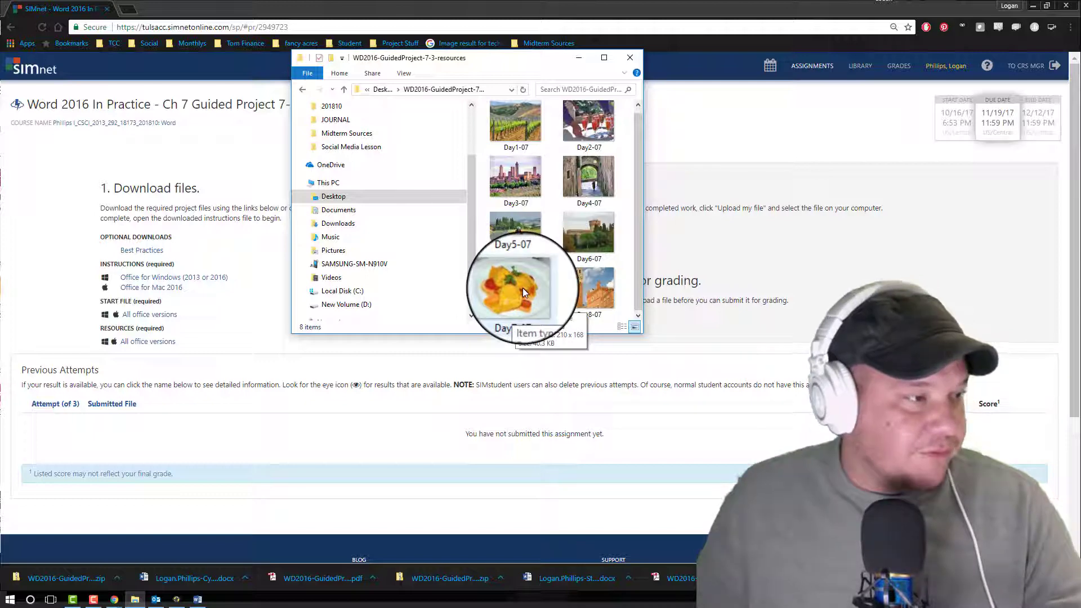
scroll(597, 259, up, 1)
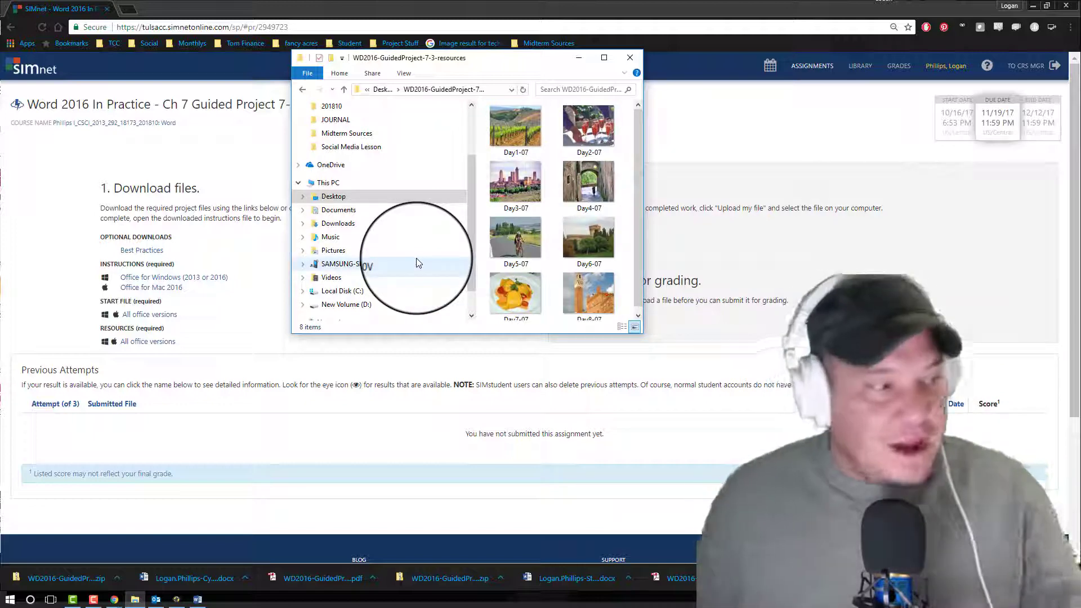
click(579, 58)
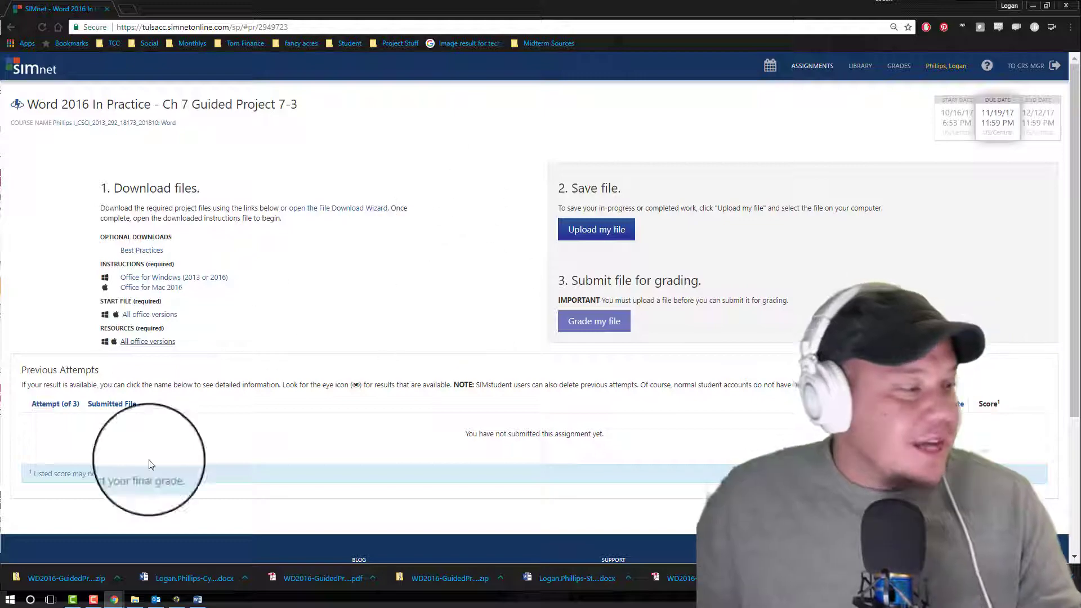
Step: Switch to the CyclingTuscany-07 document in Word and enable editing
click(197, 598)
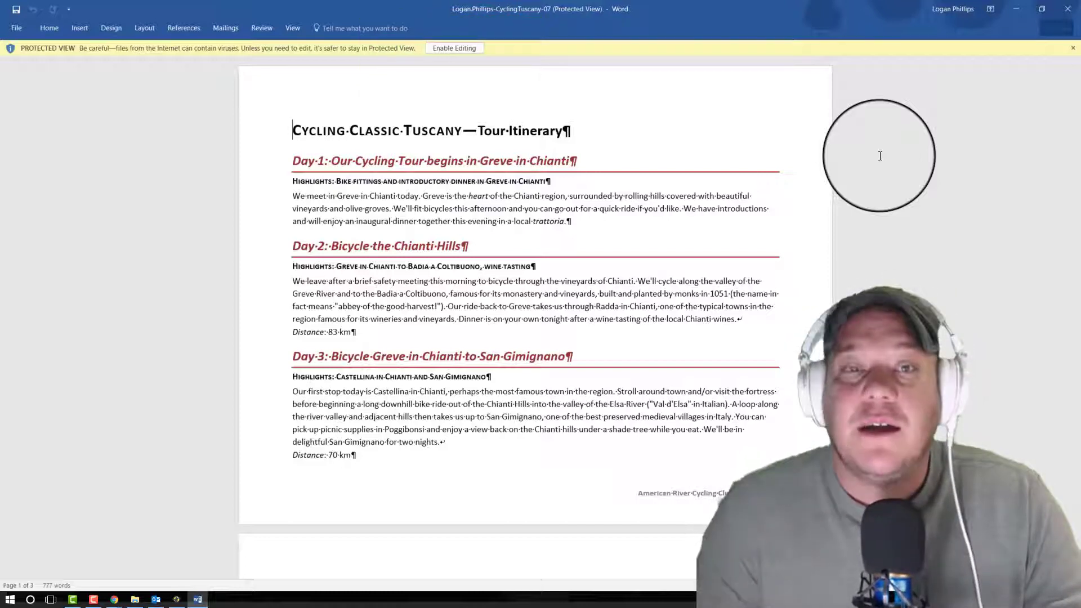
click(454, 48)
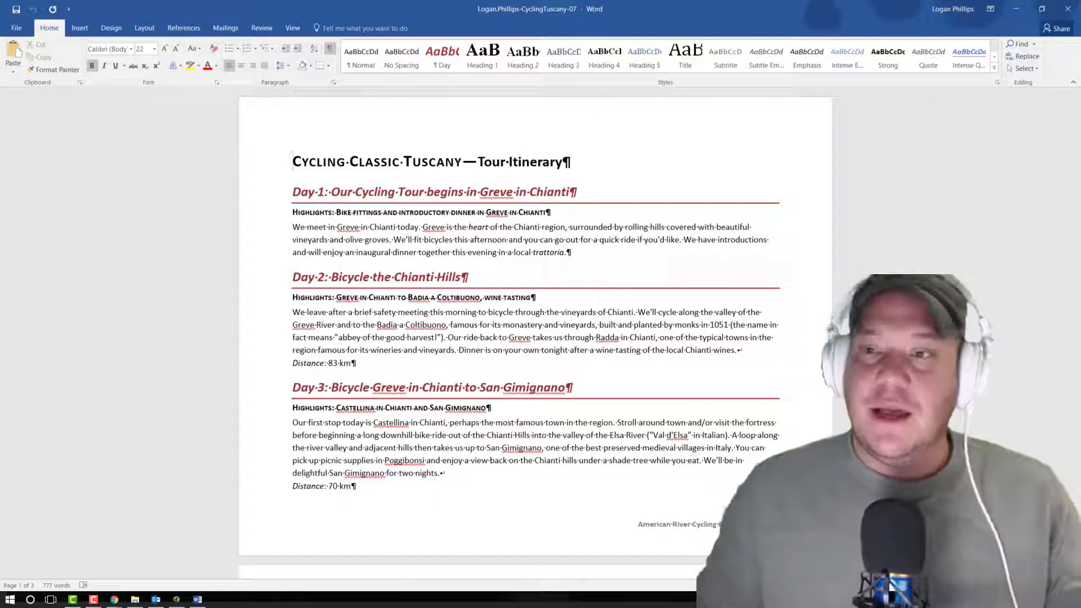
mouse_move(1080, 12)
mouse_down()
mouse_move(1080, 43)
mouse_move(1080, 19)
mouse_up()
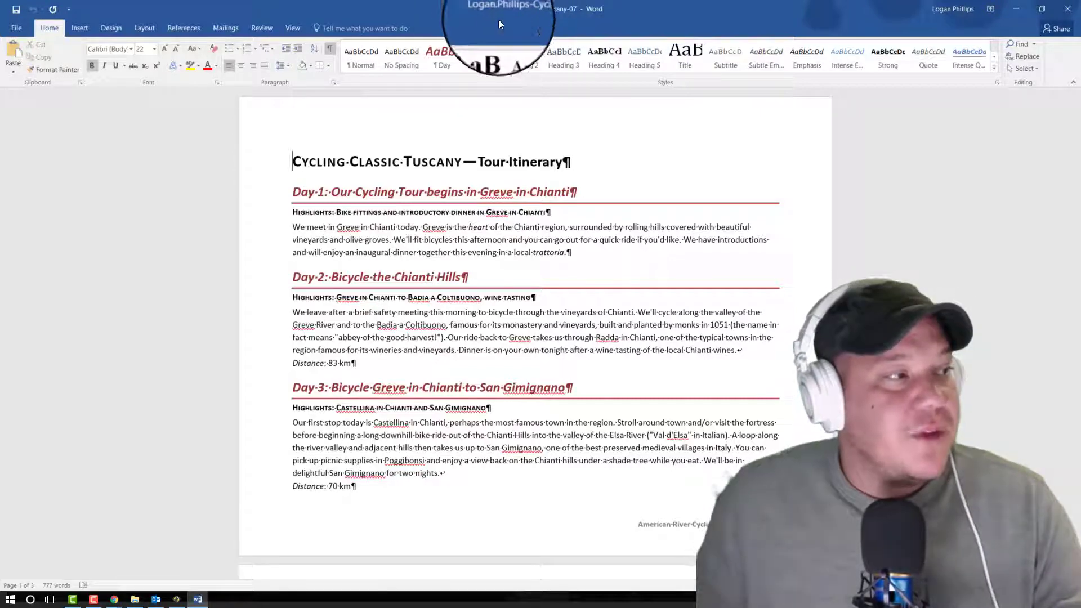
Step: Save a copy of the CyclingTuscany-07 document in the Phone Backup folder on the Desktop, keeping its file name
click(23, 38)
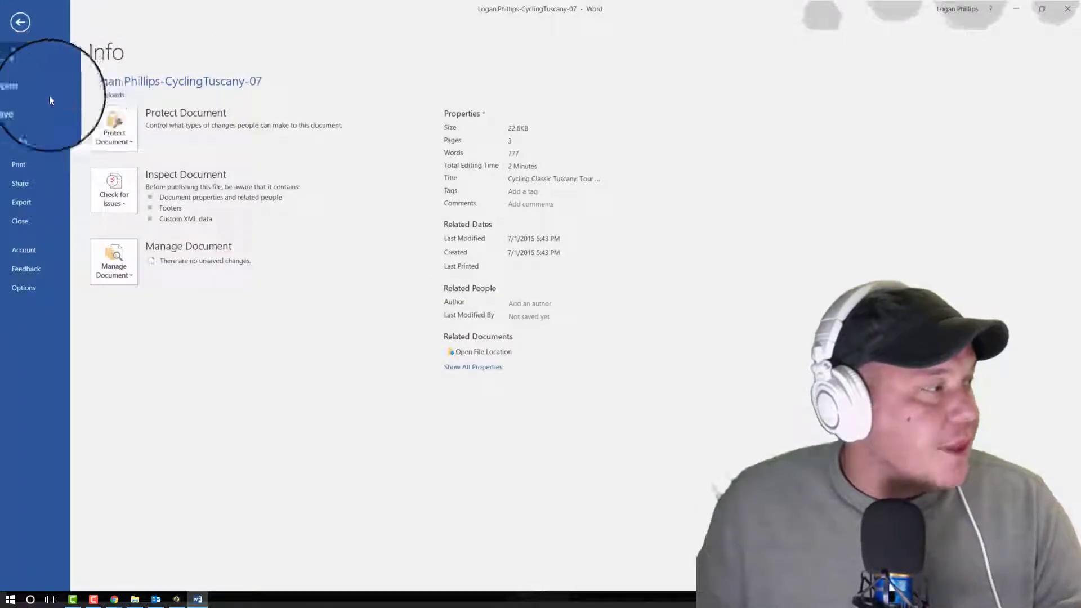
click(30, 125)
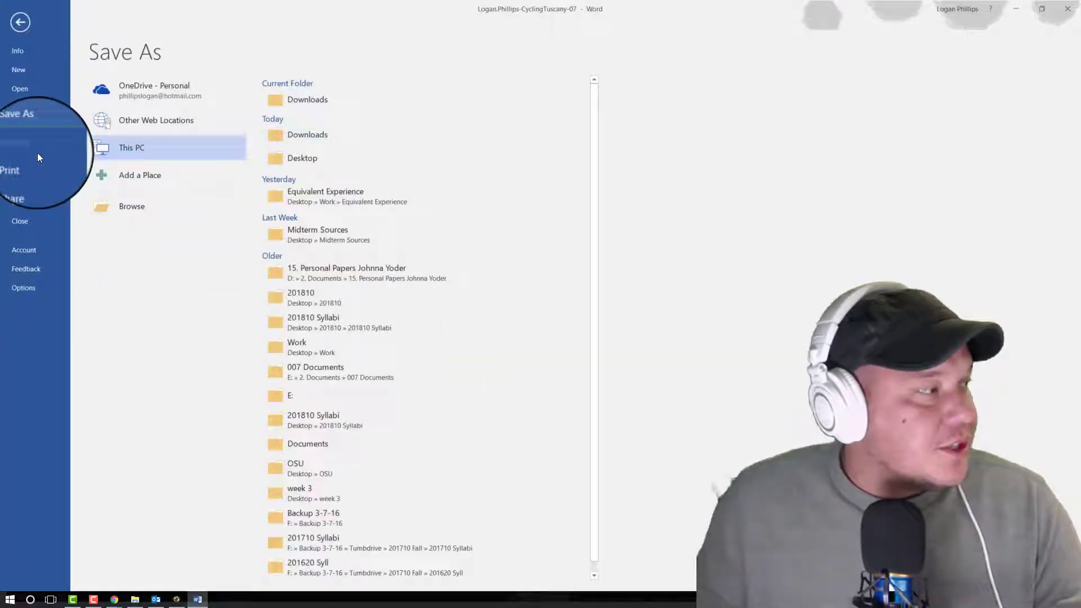
click(431, 165)
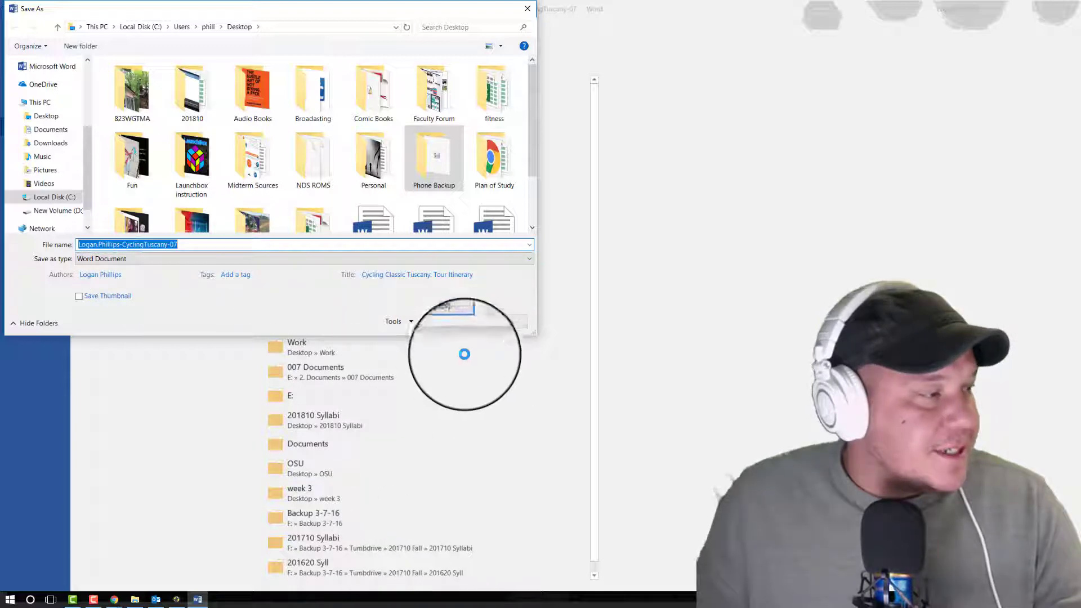
click(458, 321)
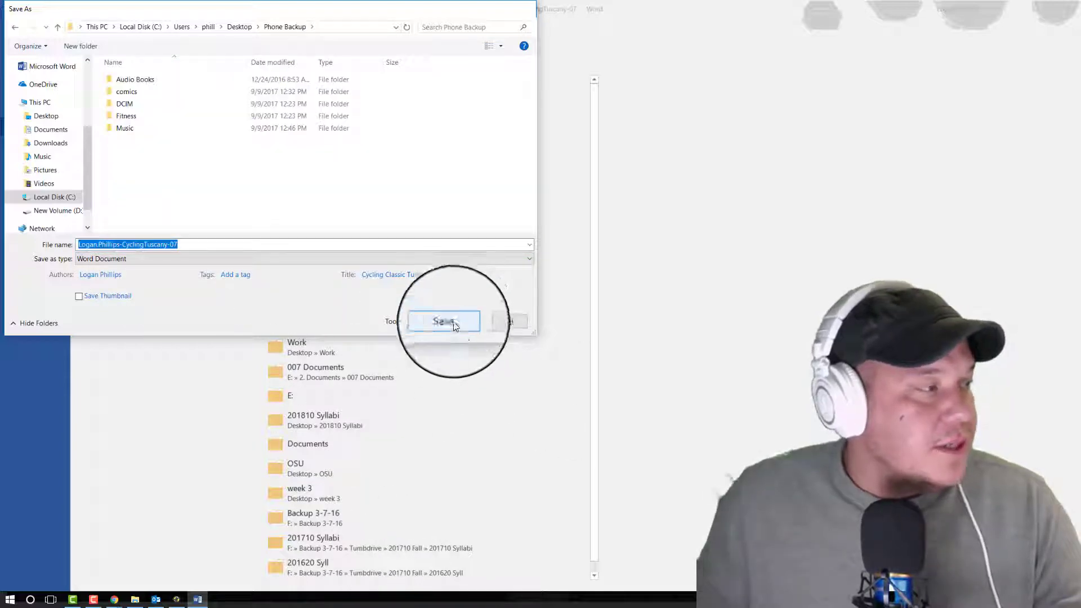
click(445, 321)
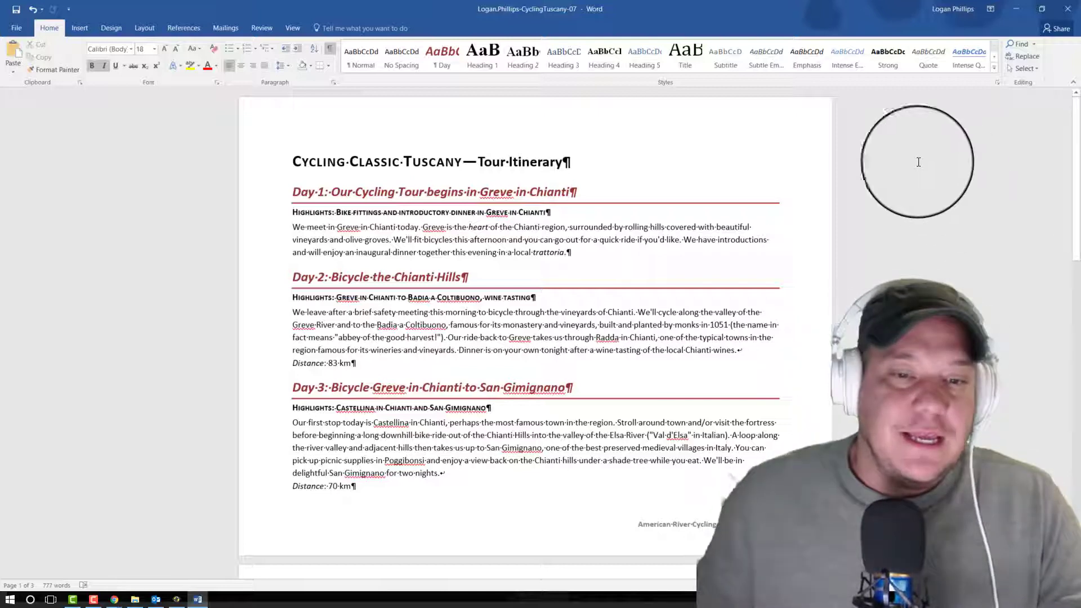
Step: Set the document's top, left, bottom and right page margins to .5 inch
key(alt+Tab)
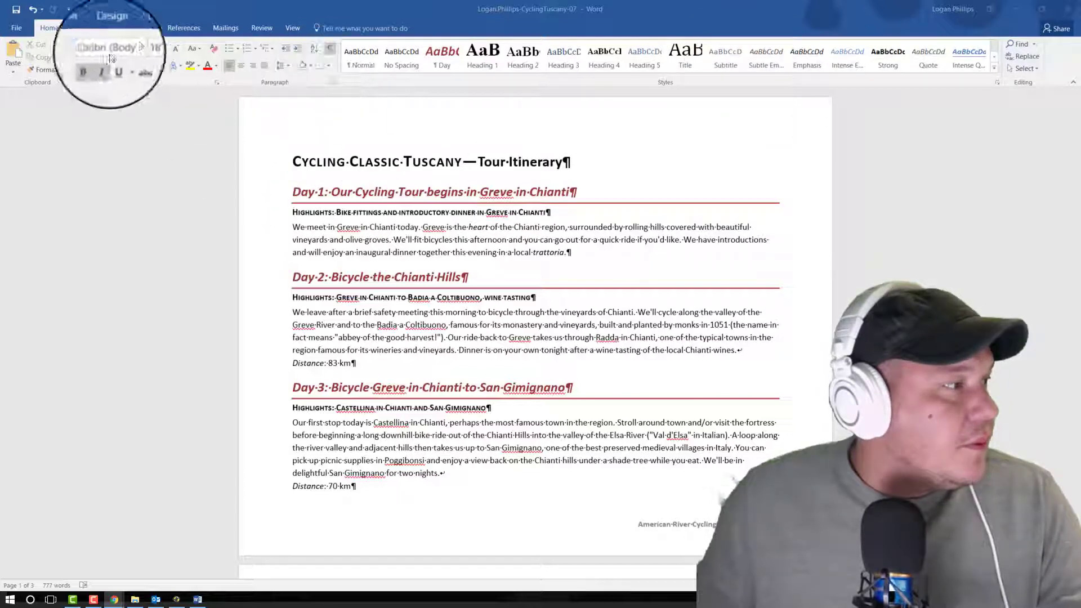
click(112, 28)
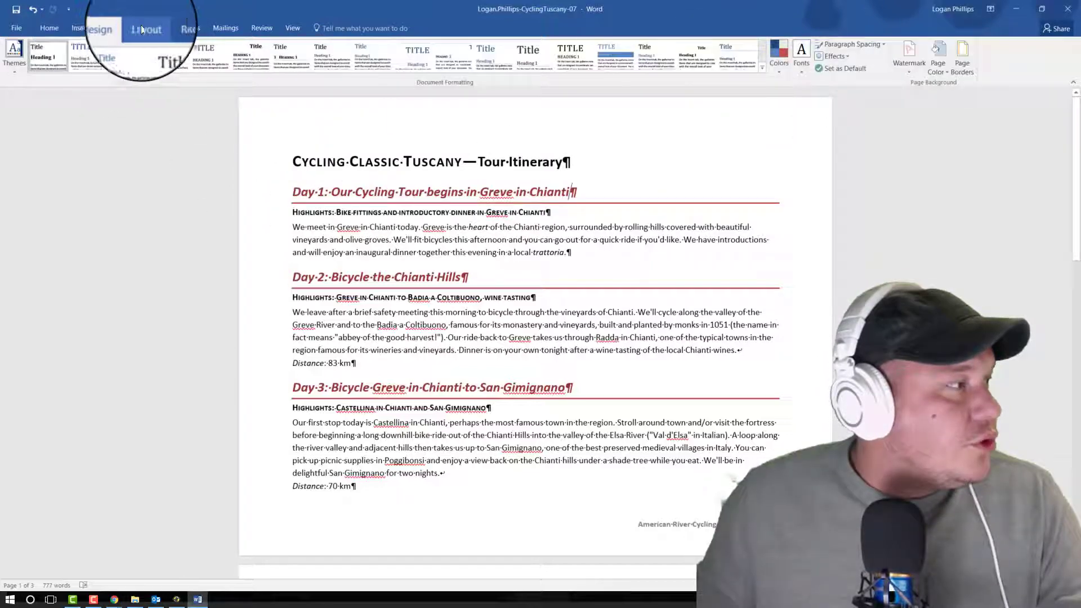
click(143, 27)
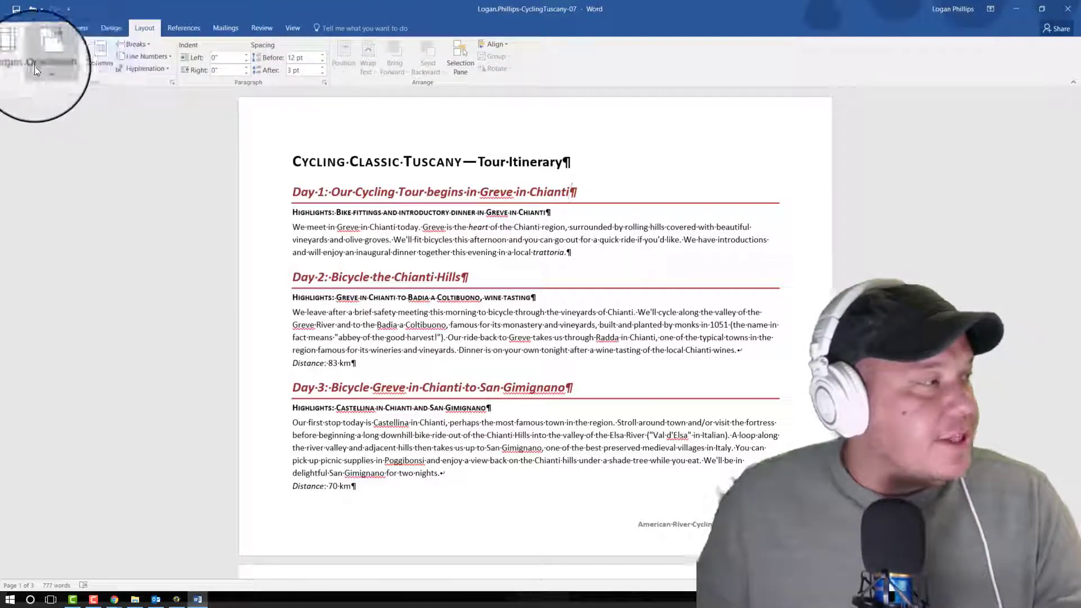
click(13, 72)
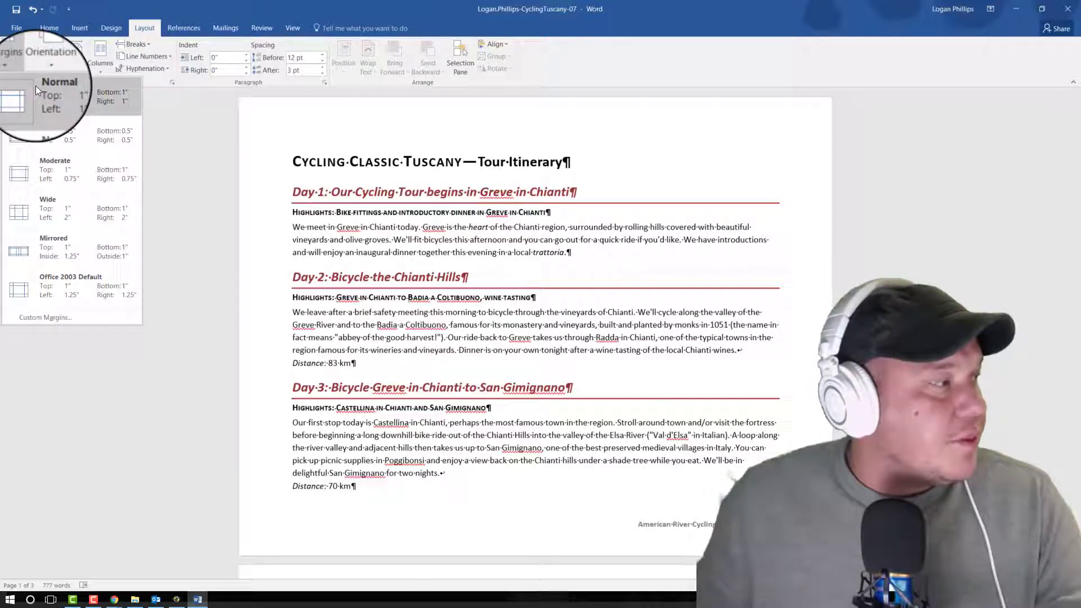
click(83, 323)
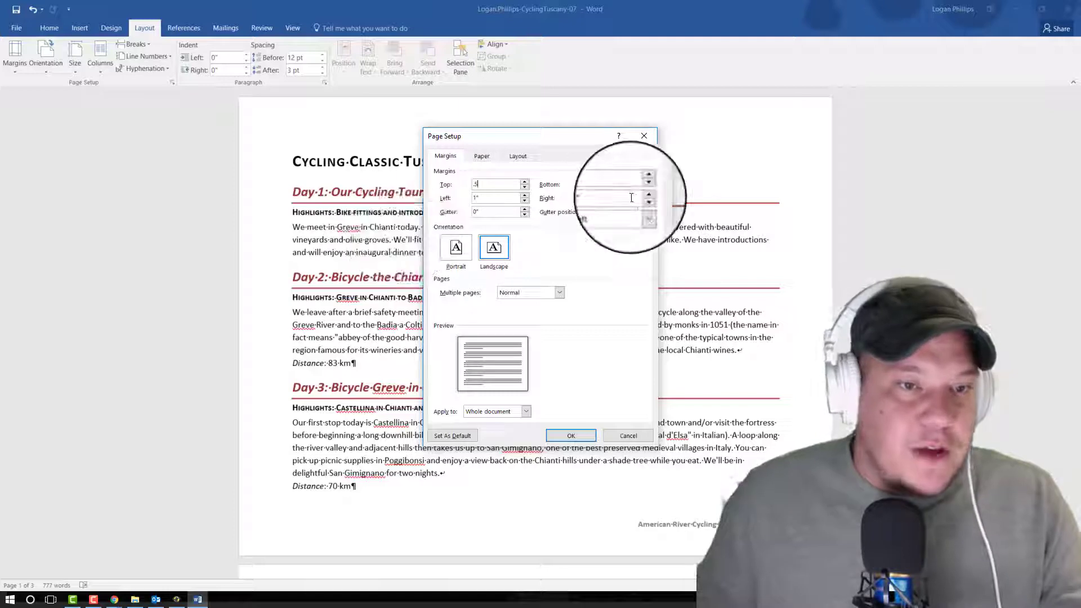
key(Tab)
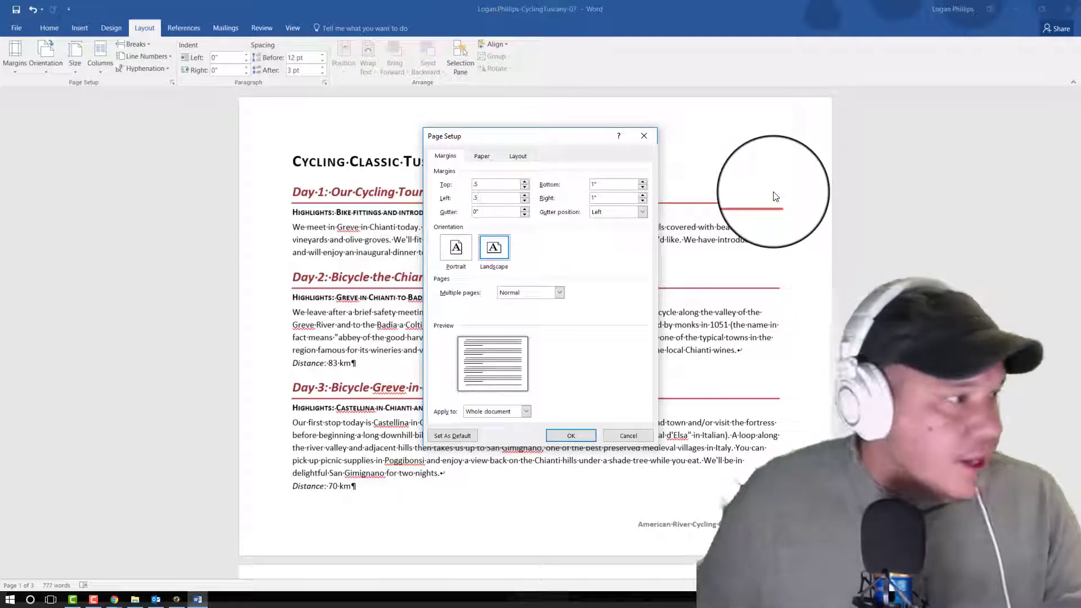
drag(591, 184, 705, 232)
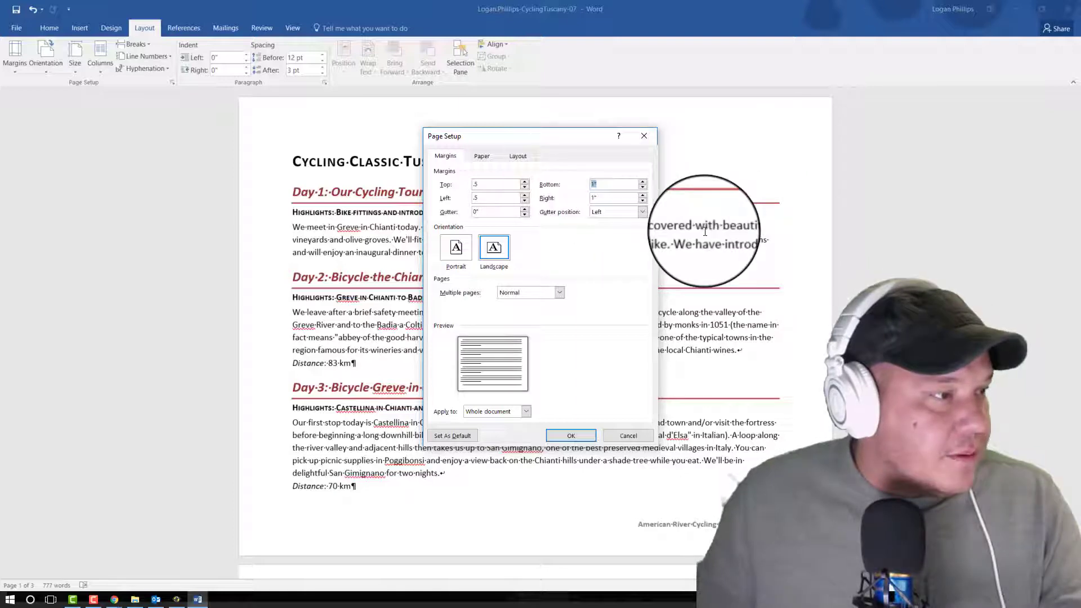
text(.5)
key(Tab)
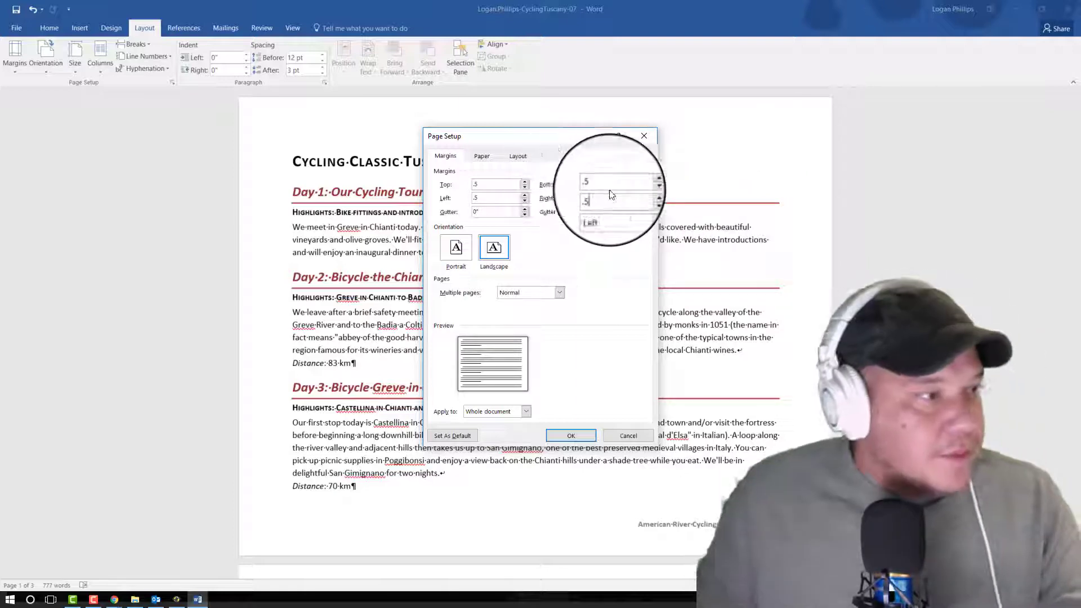
click(581, 434)
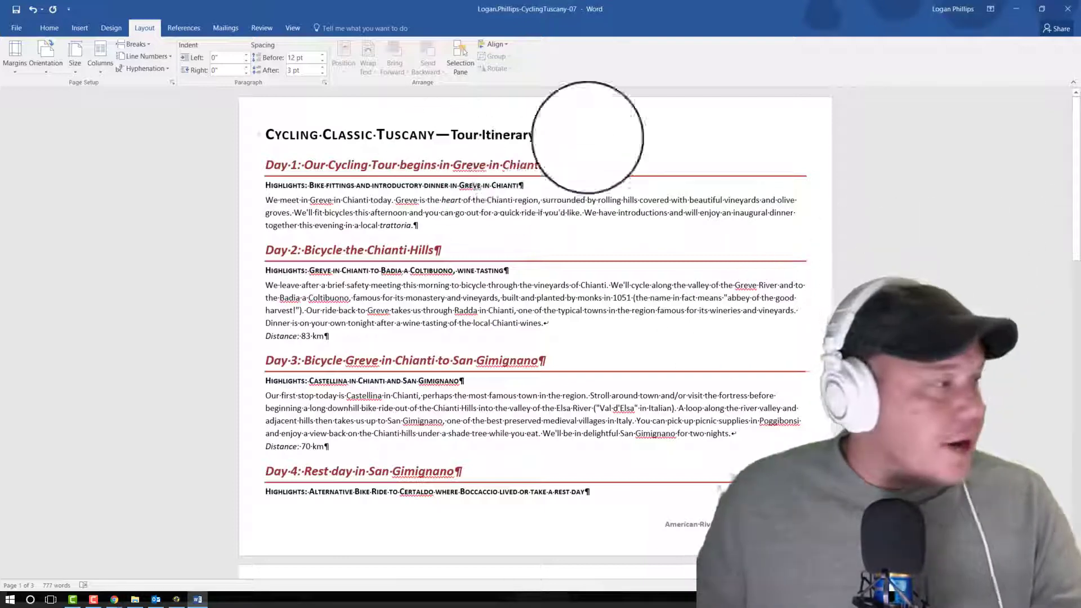
click(609, 145)
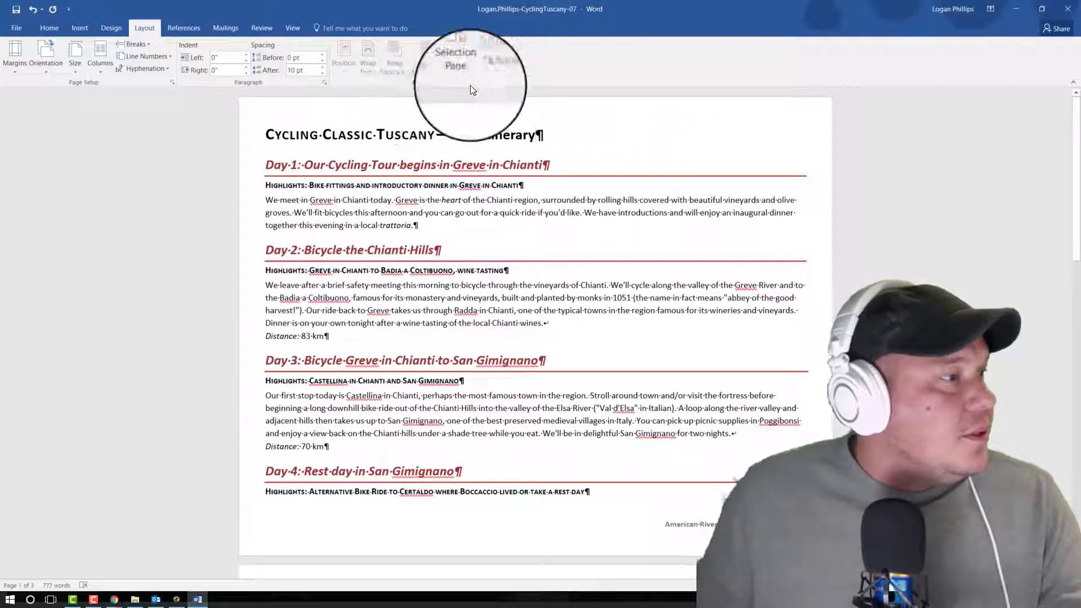
click(54, 26)
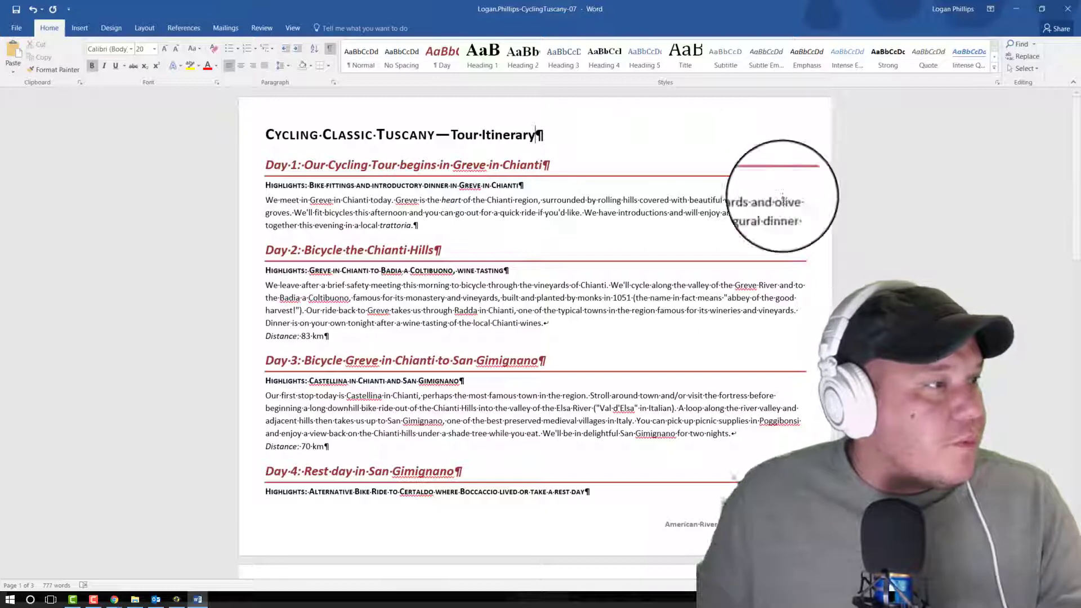
right_click(676, 190)
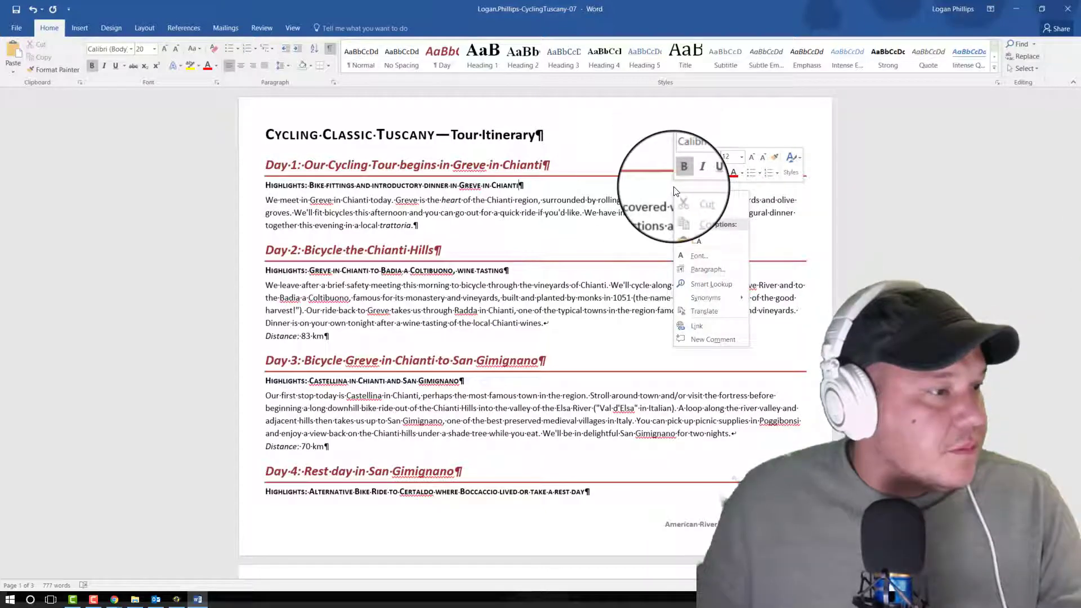
click(963, 207)
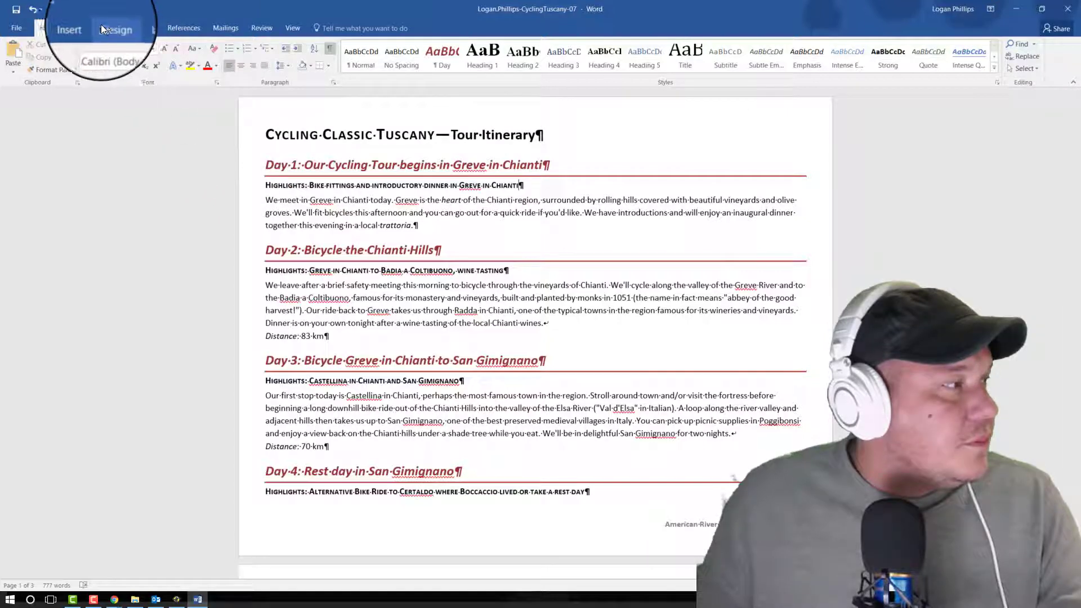
Step: Convert all of the document's text to a one-column table, using AutoFit to window and separating the text at paragraphs
key(ctrl+a)
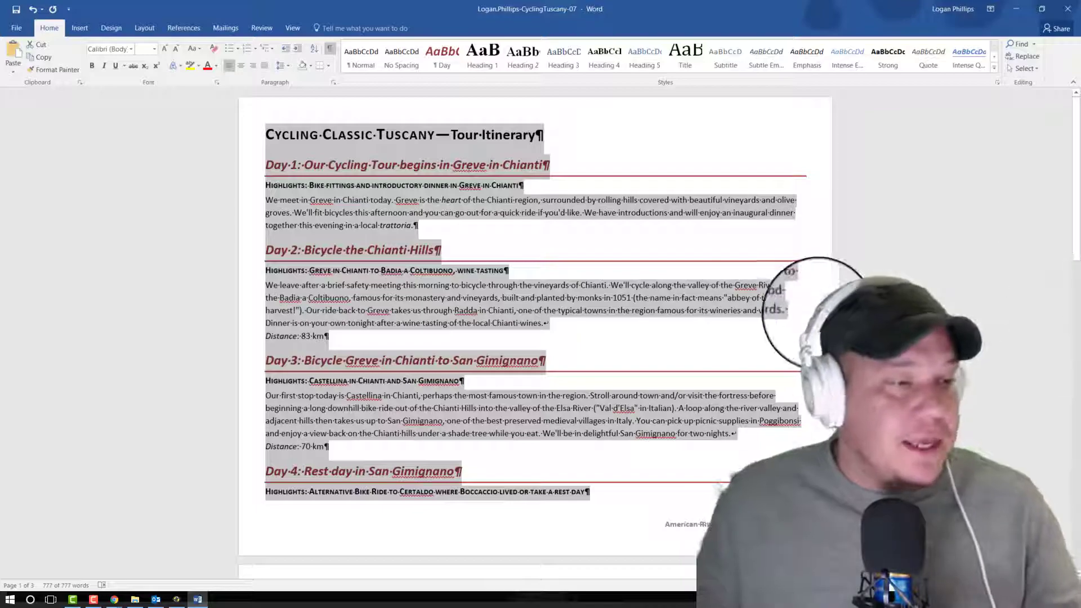
scroll(821, 313, down, 3)
scroll(821, 314, down, 18)
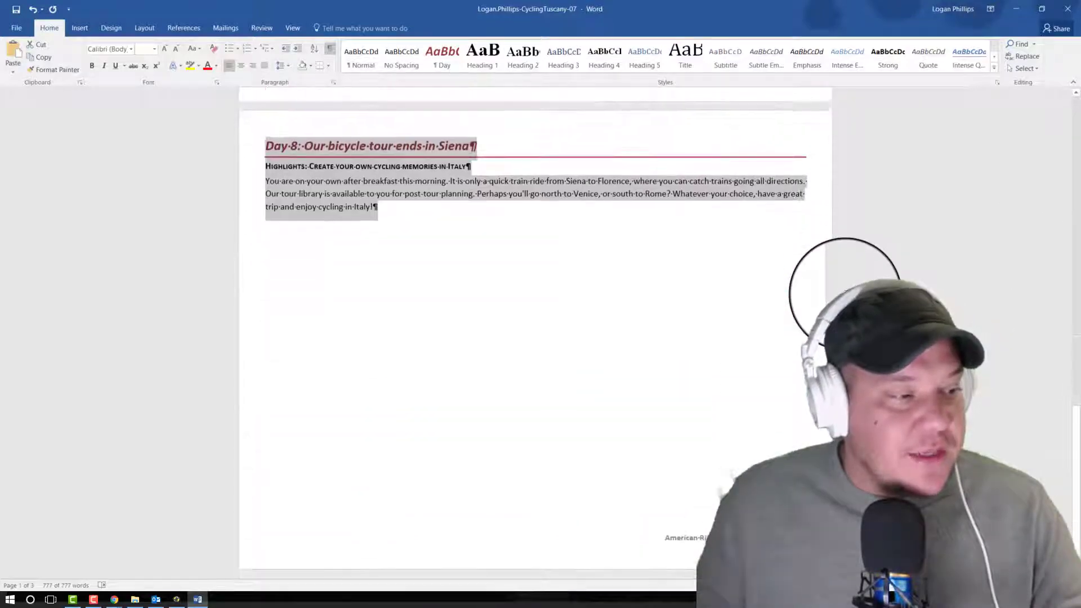
scroll(846, 287, up, 16)
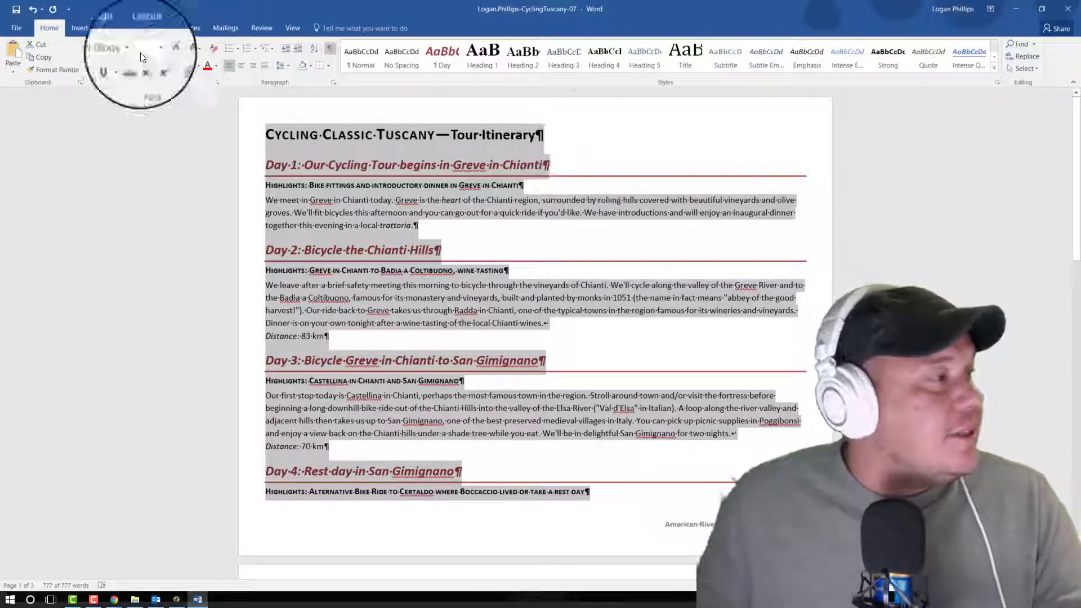
click(79, 27)
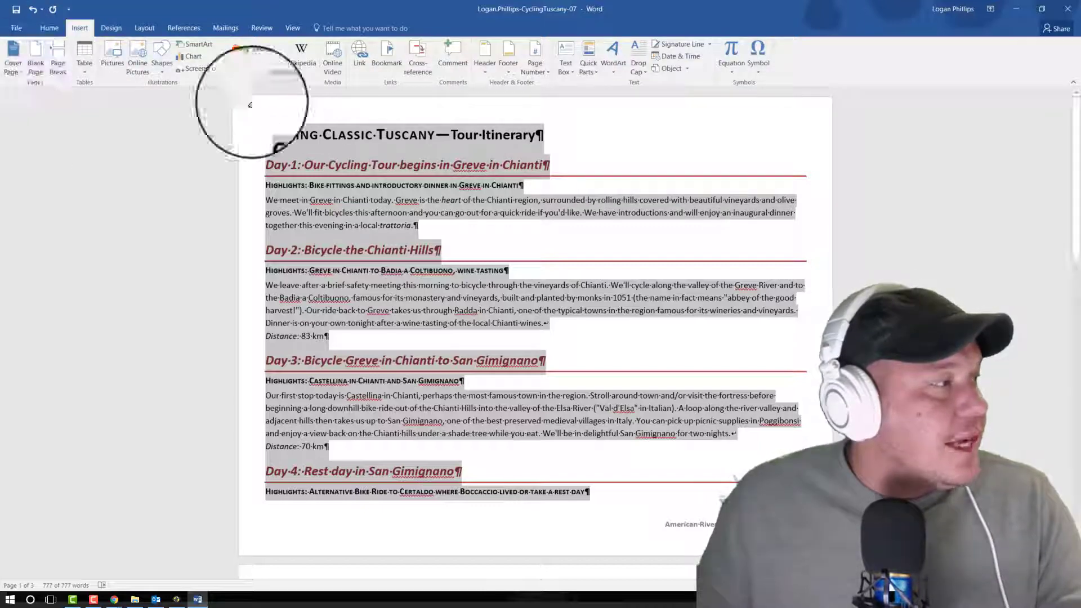
click(84, 66)
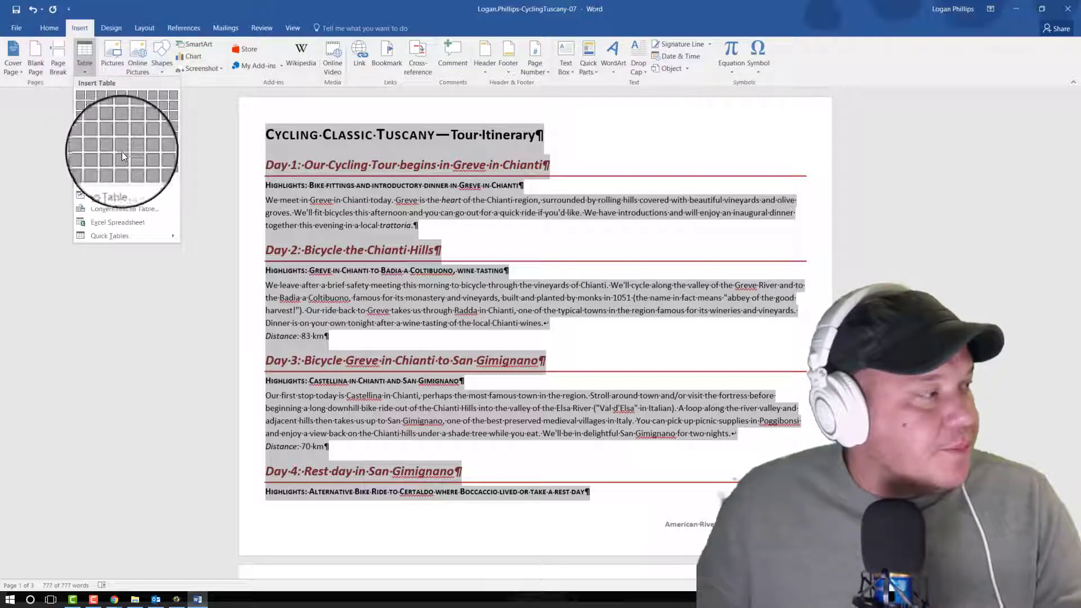
click(152, 218)
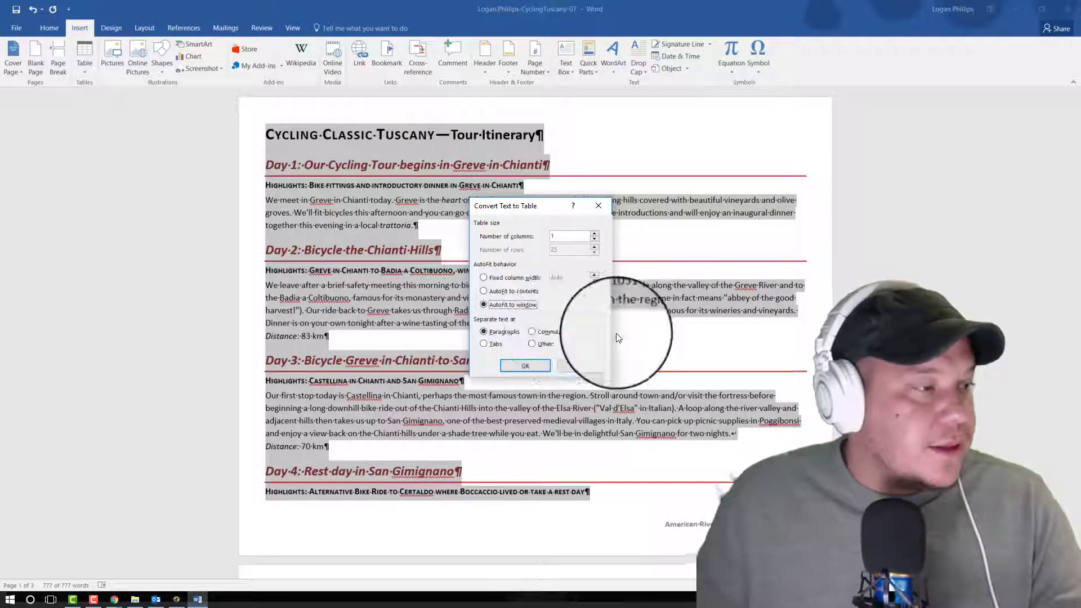
key(alt+Tab)
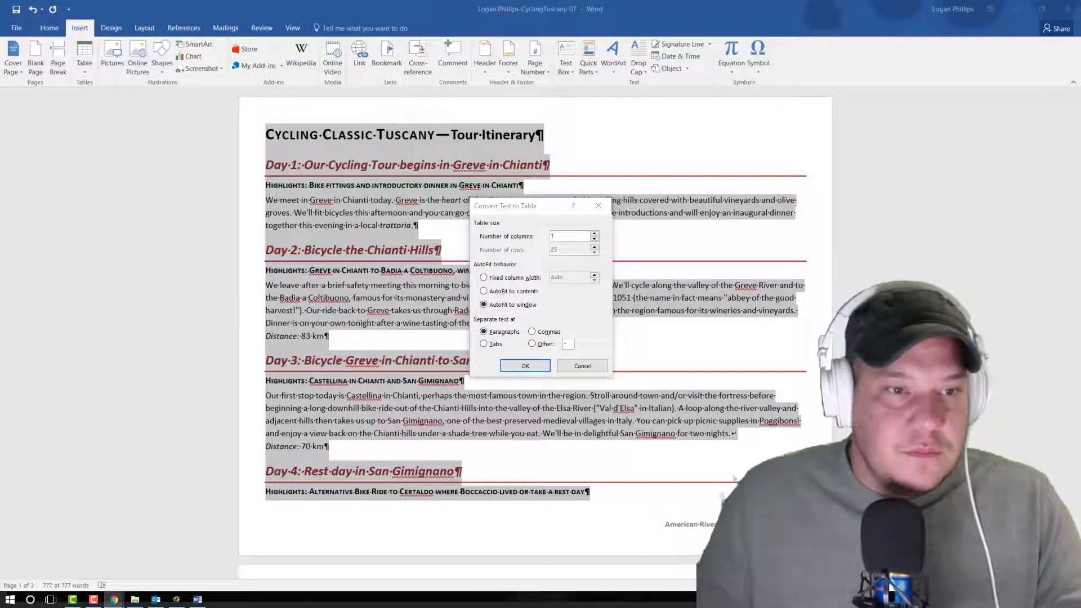
click(494, 337)
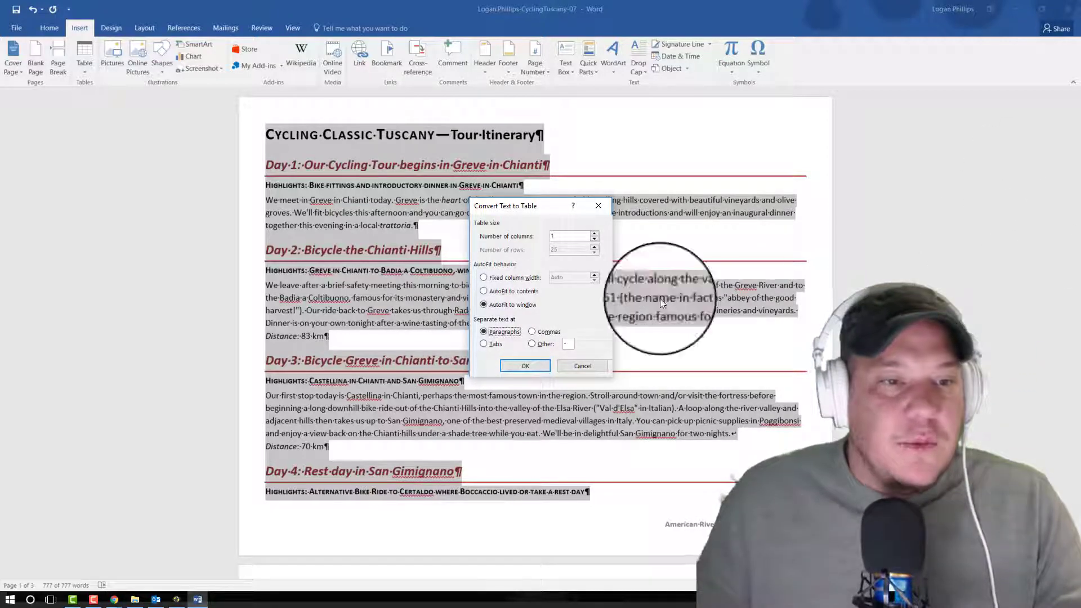
click(526, 366)
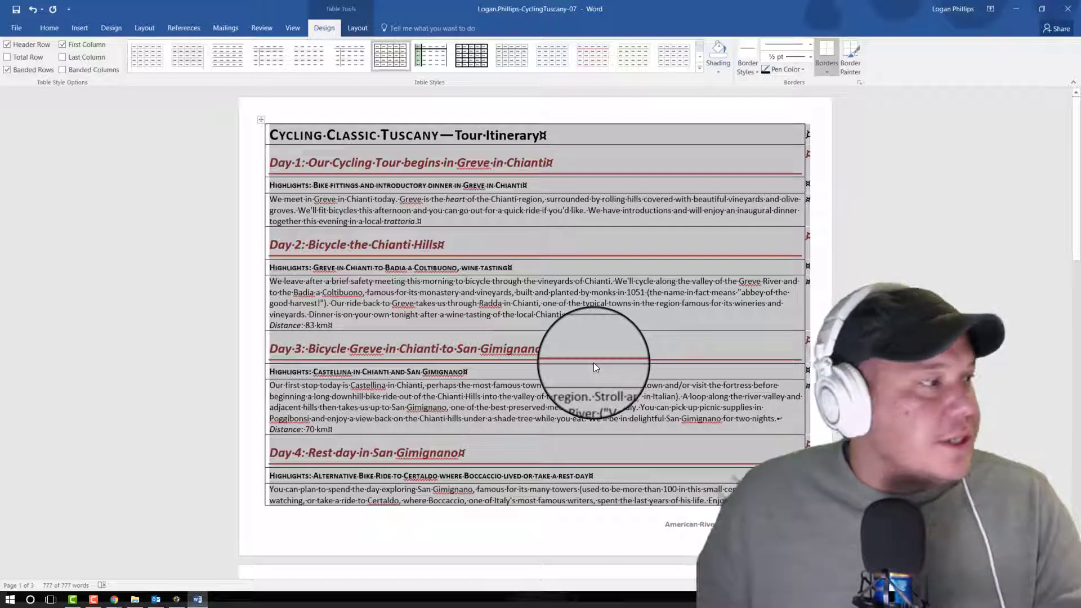
scroll(595, 363, down, 15)
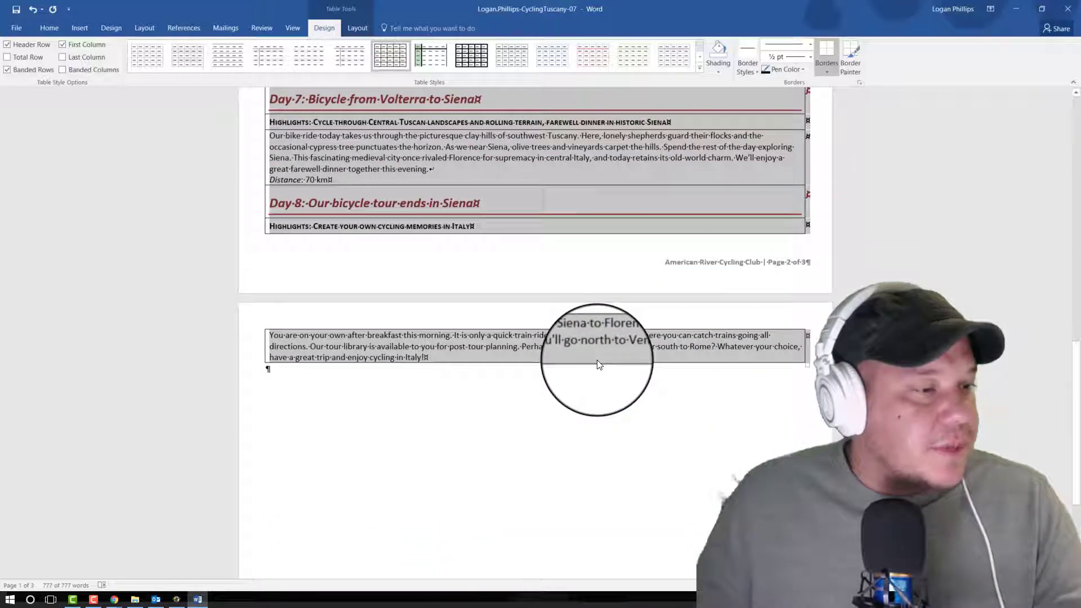
scroll(597, 363, up, 15)
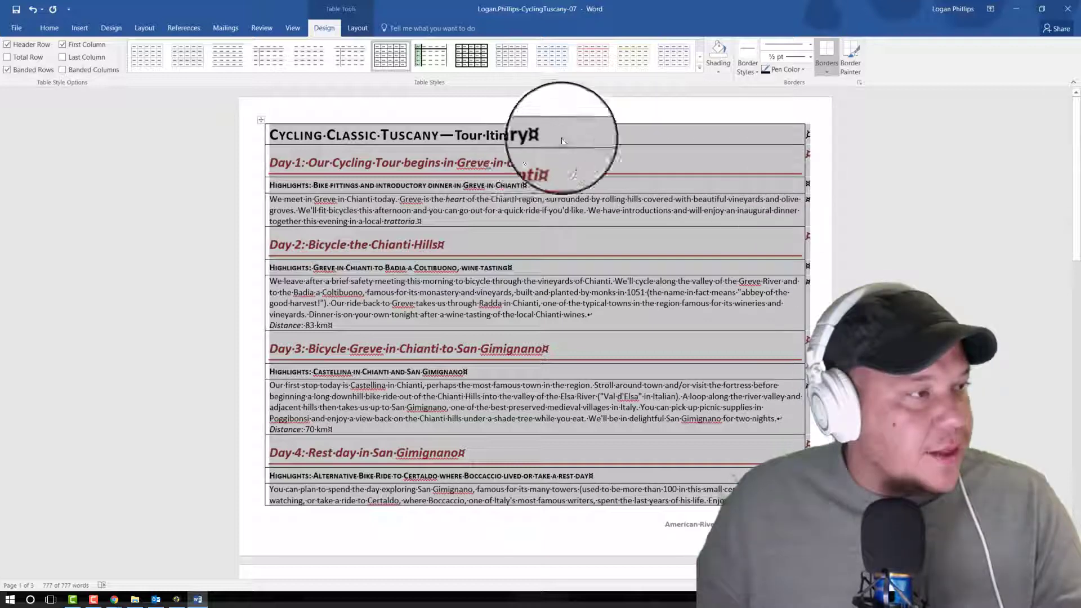
Step: Hide the paragraph marks and other formatting symbols, and show them again
click(54, 35)
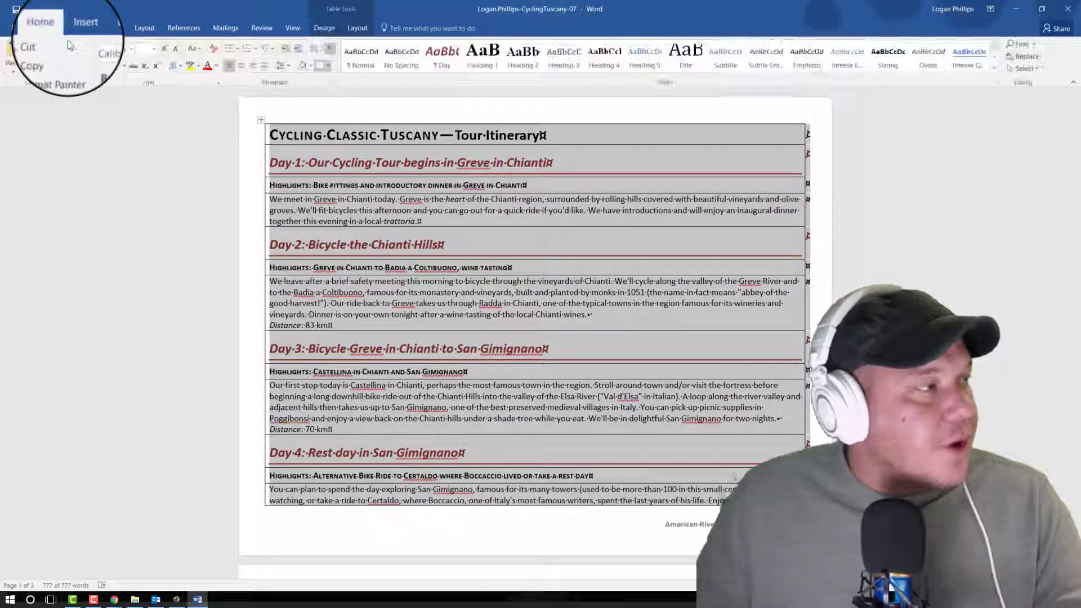
click(329, 49)
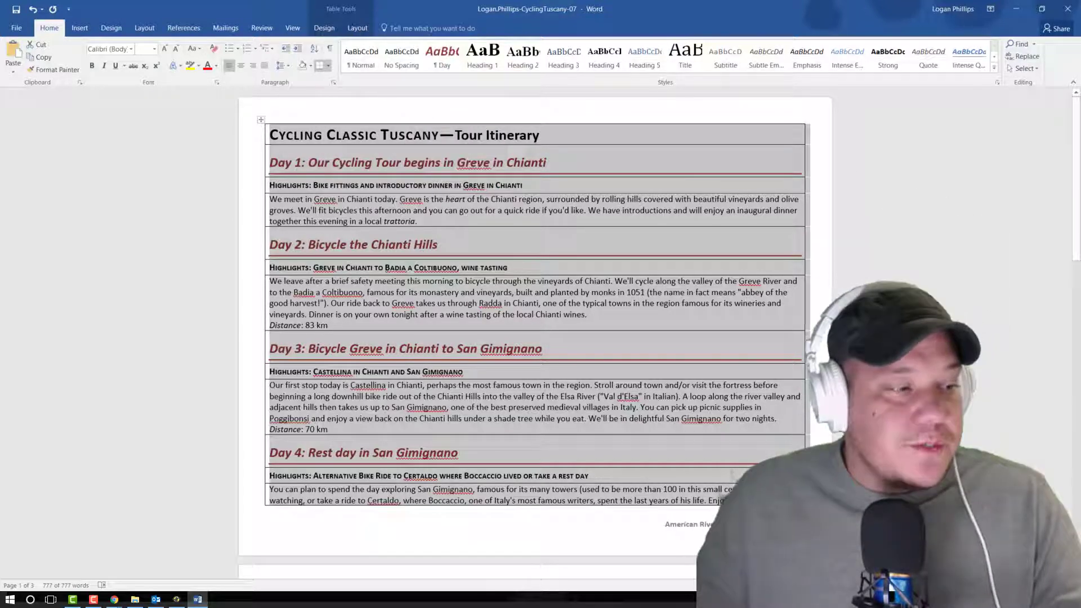
click(330, 50)
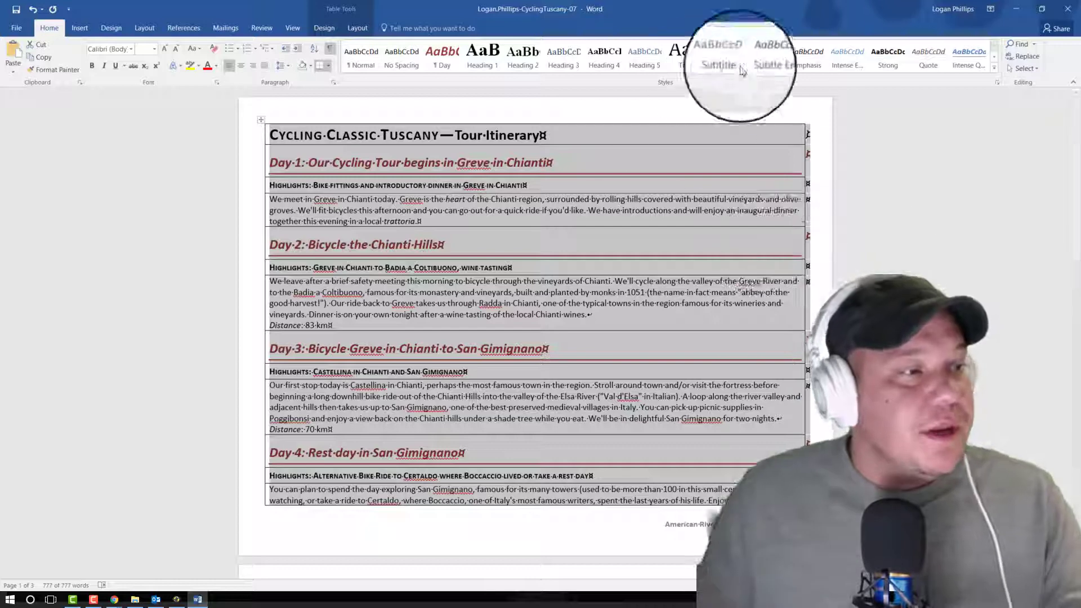
Step: Remove all borders from the whole itinerary table with the No Border option
key(alt+Tab)
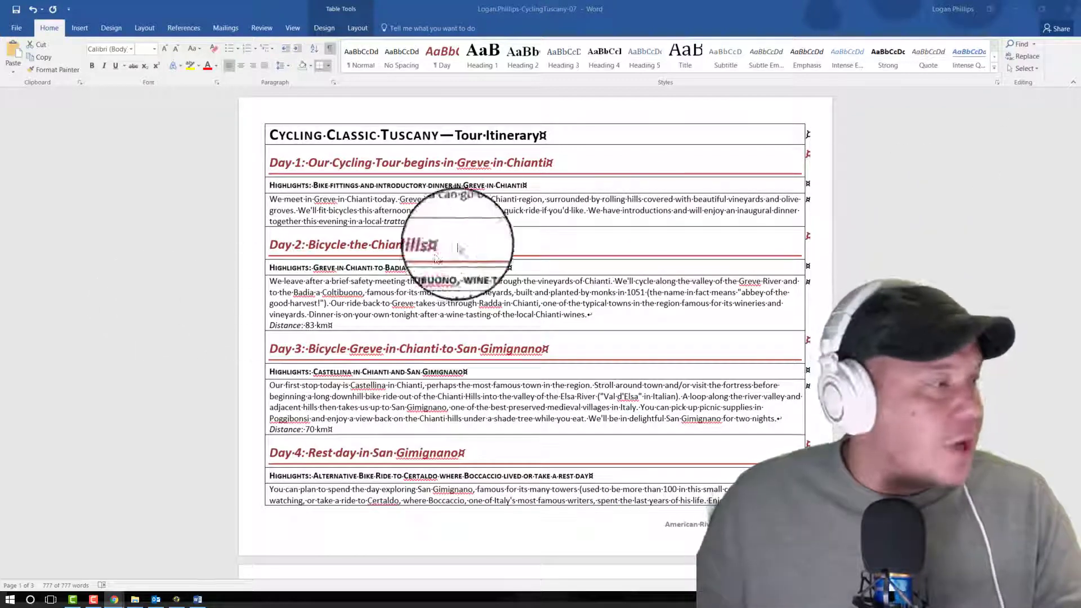
key(alt+Tab)
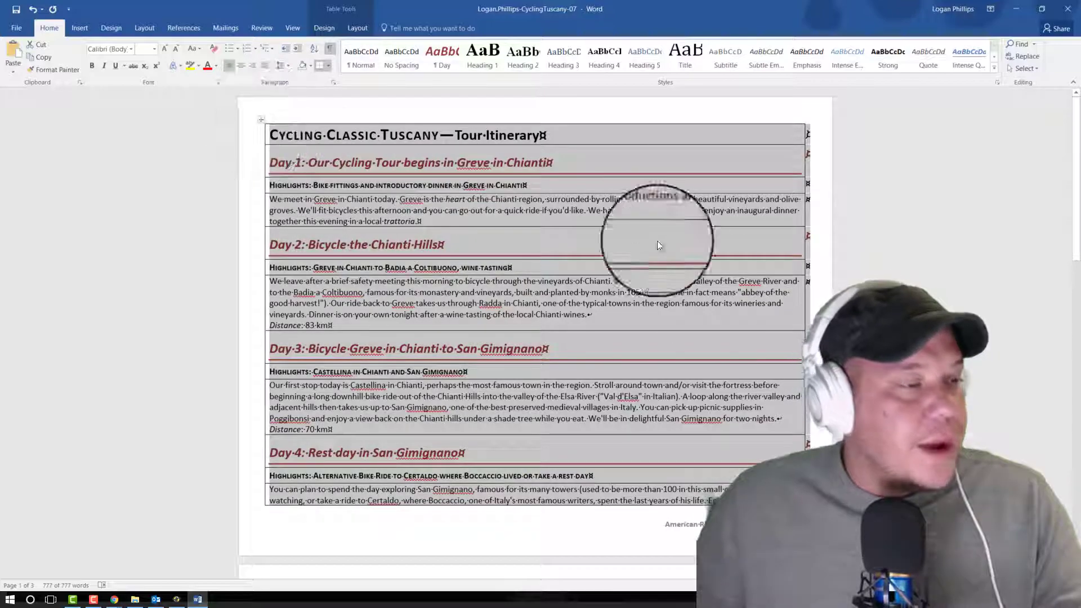
scroll(708, 292, down, 20)
scroll(732, 304, up, 20)
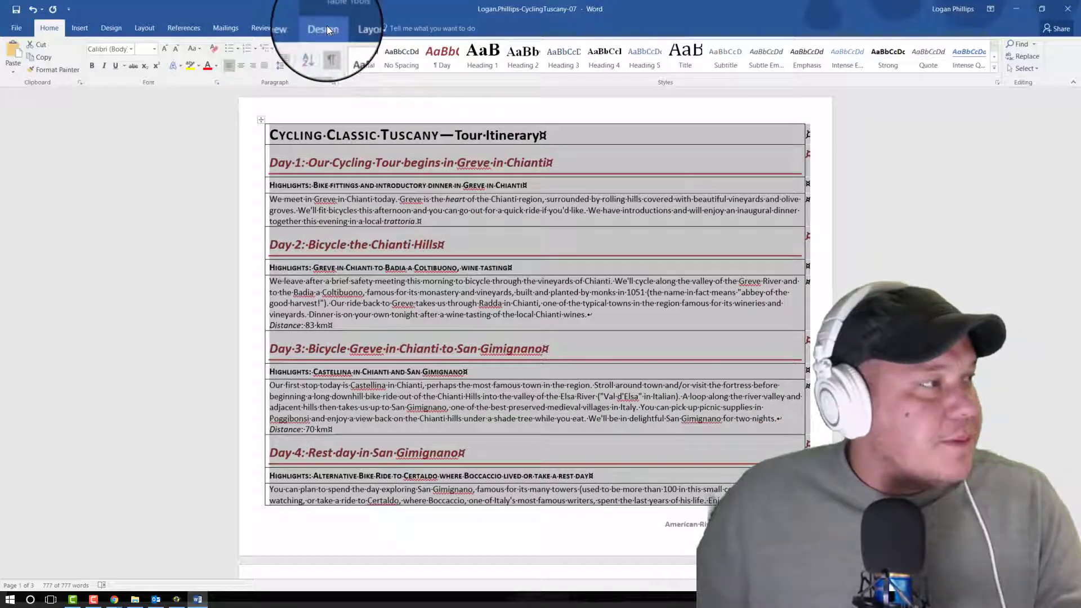
click(326, 29)
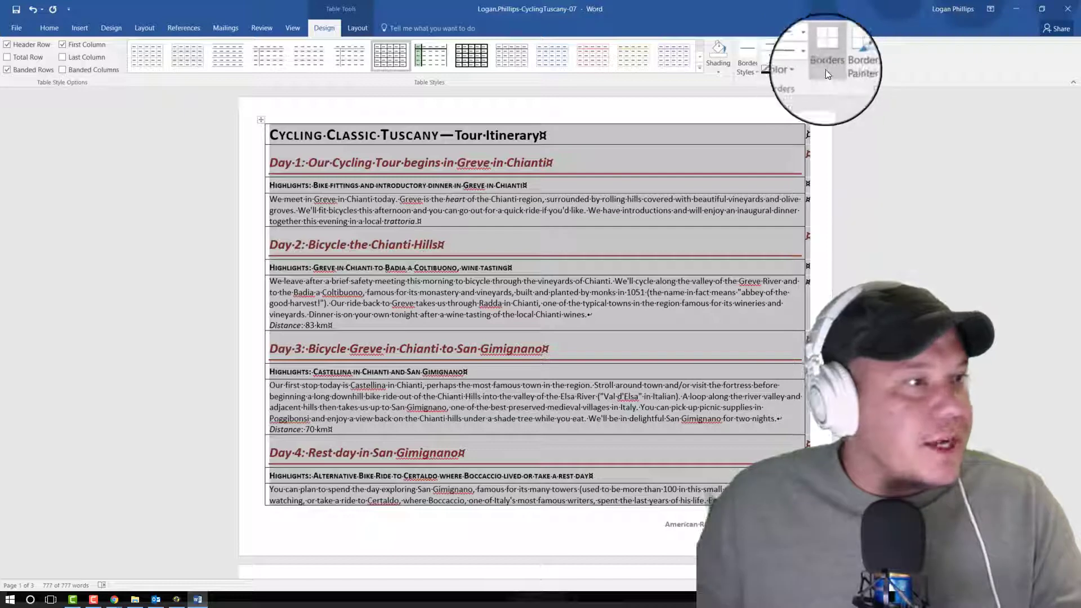
click(825, 69)
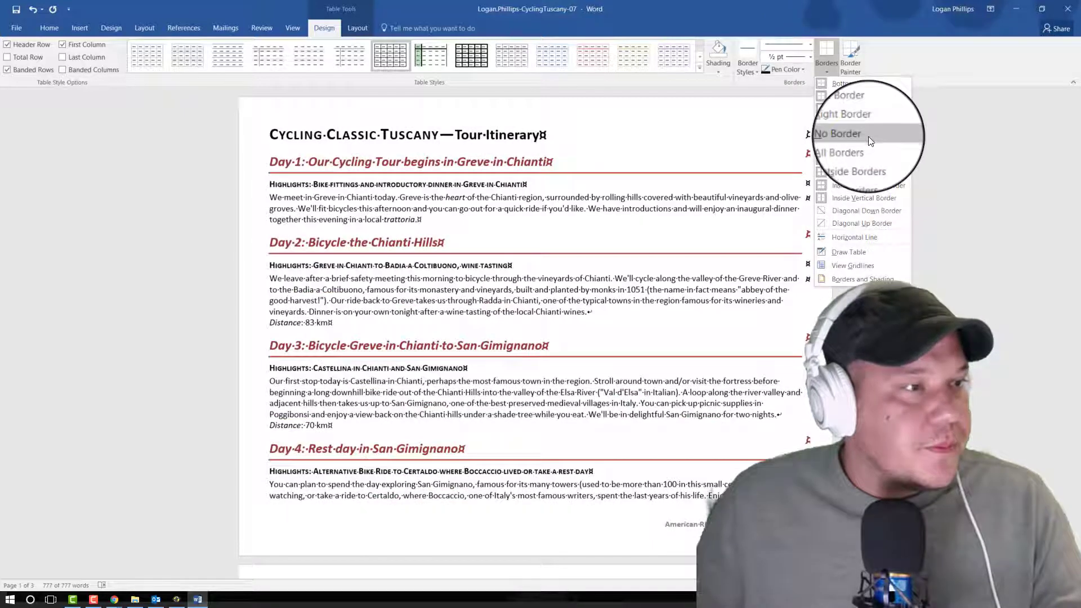
click(869, 140)
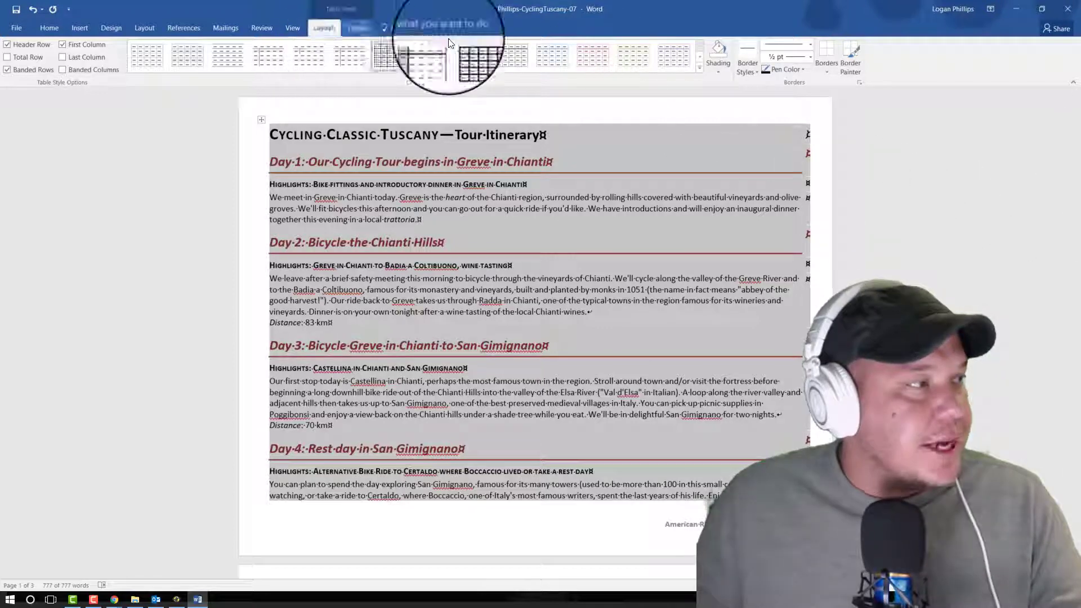
Step: Turn on the gridlines for the borderless itinerary table and deselect the table
click(357, 27)
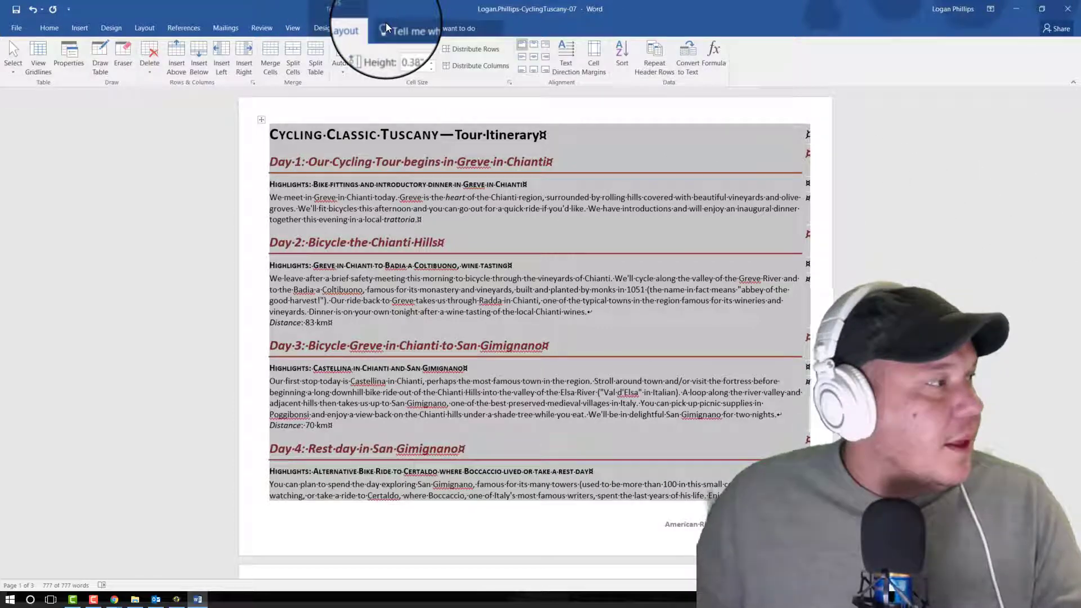
click(38, 56)
click(869, 247)
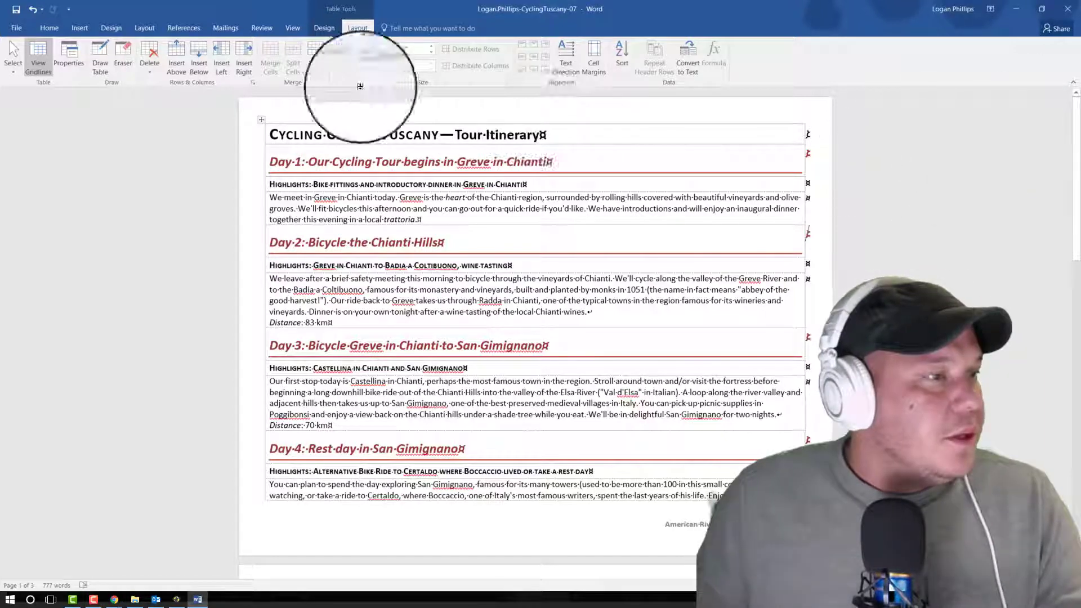
Step: Insert a new column to the right of the itinerary text column and deselect it
click(324, 27)
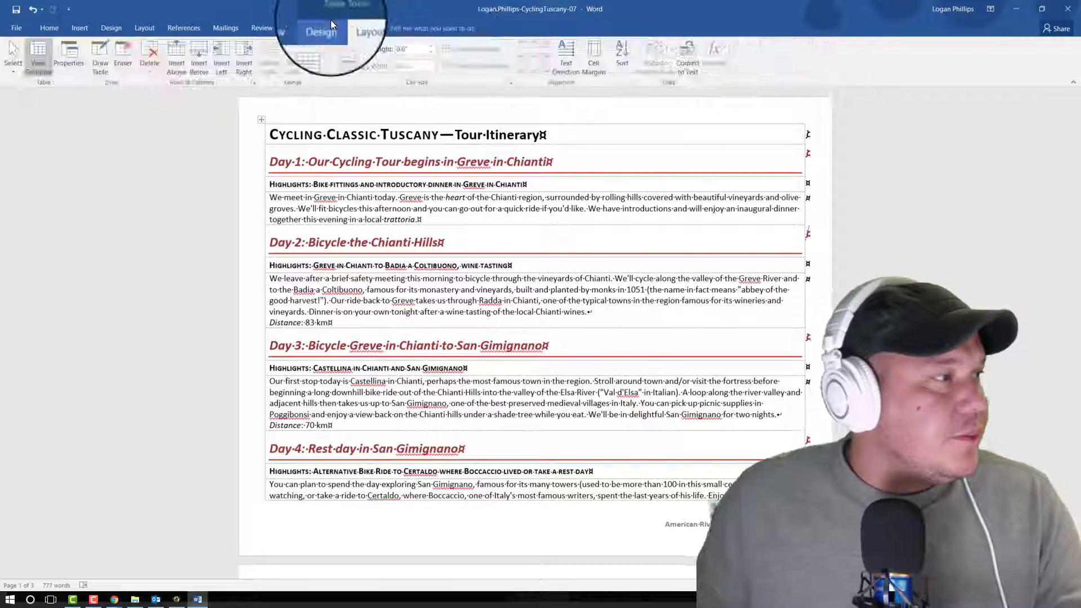
click(355, 27)
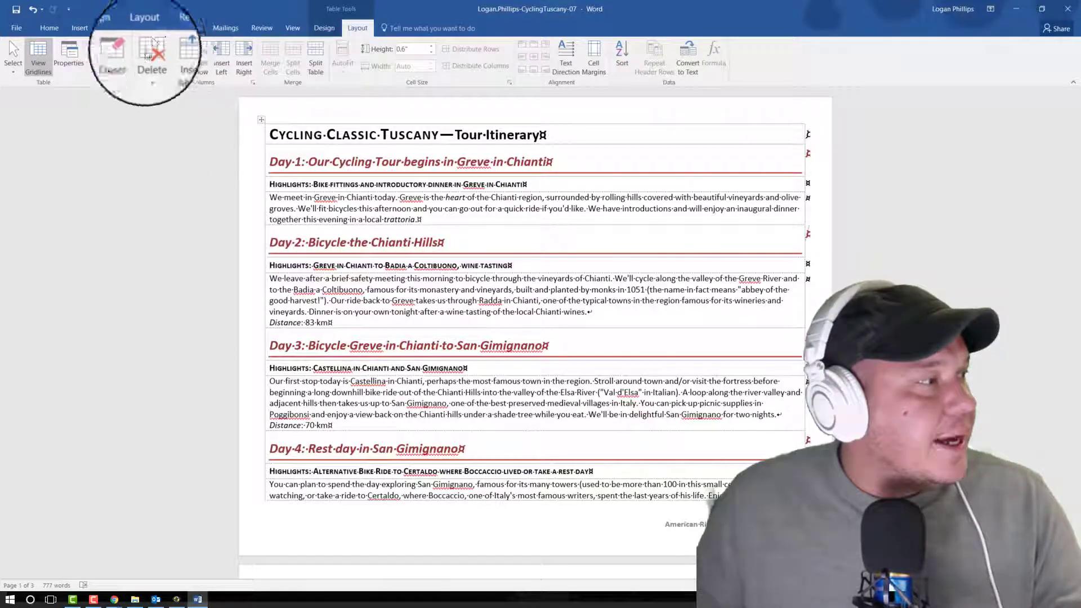
click(245, 56)
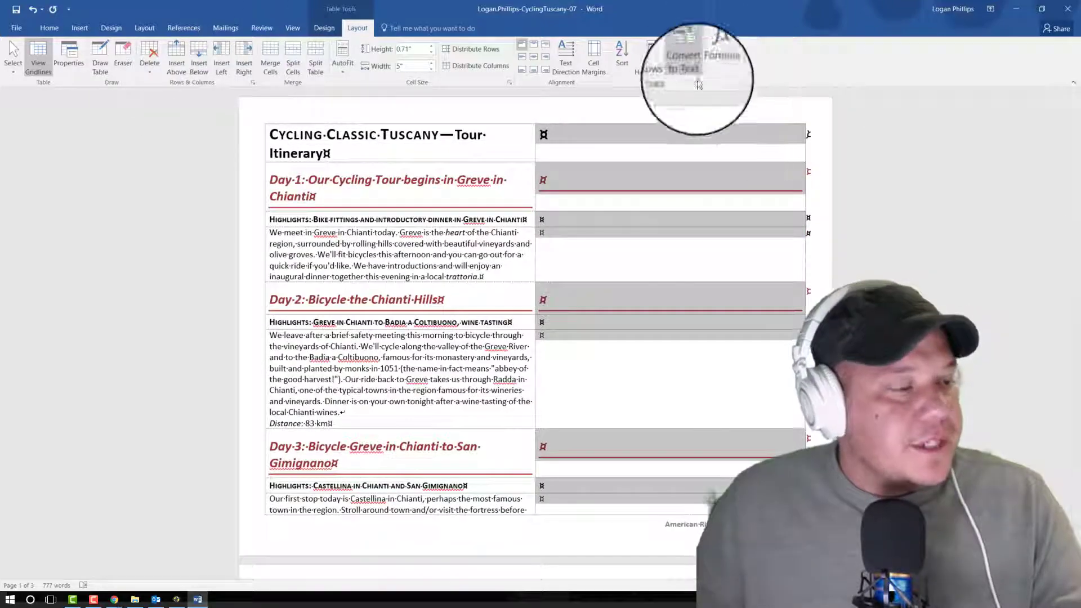
scroll(670, 387, down, 3)
scroll(670, 387, up, 5)
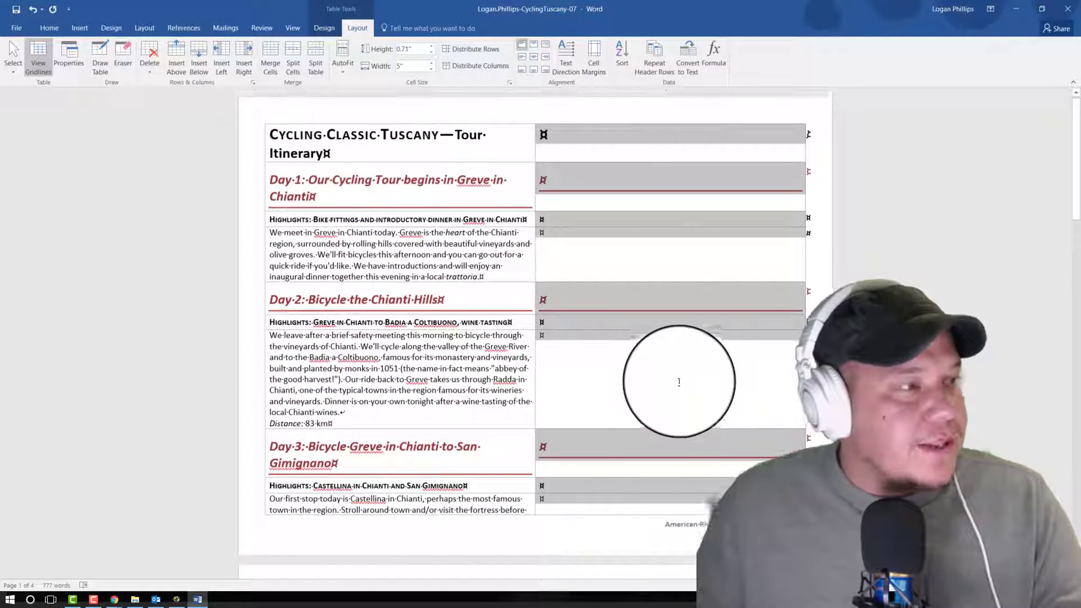
scroll(689, 516, down, 6)
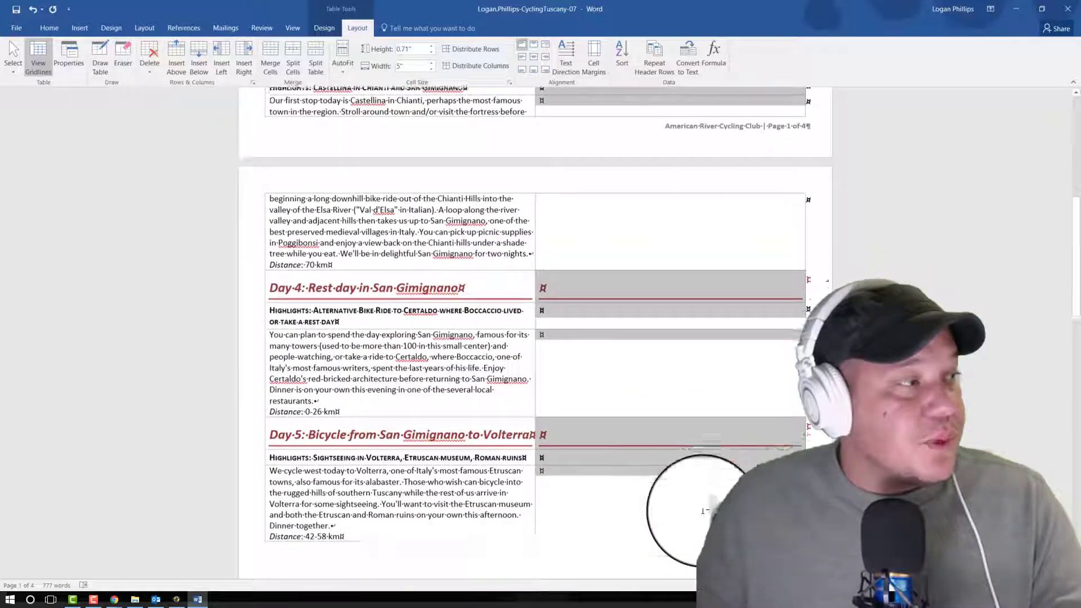
scroll(703, 516, up, 6)
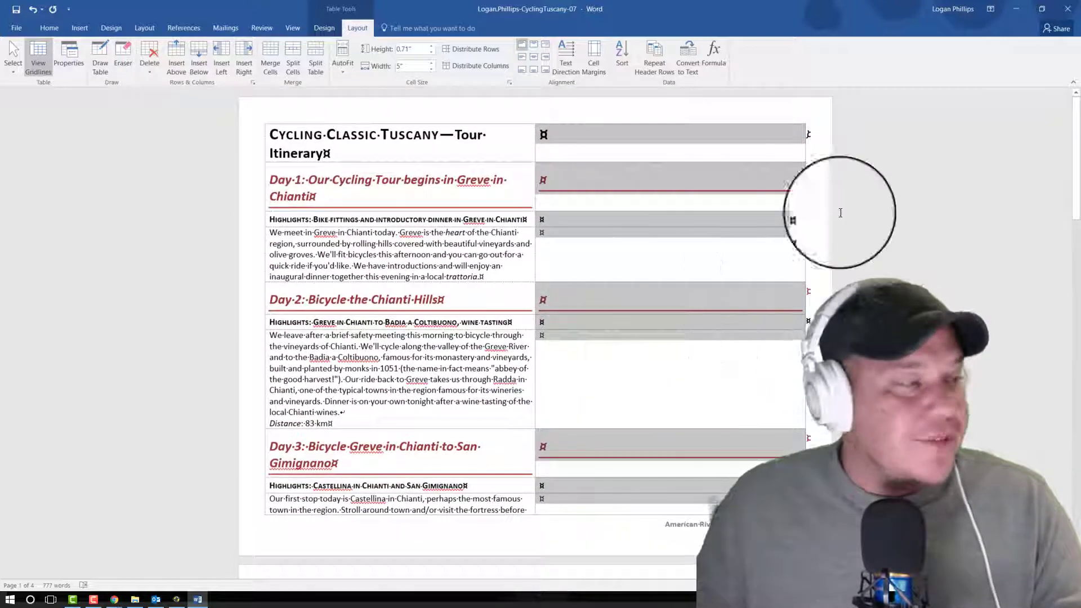
click(871, 219)
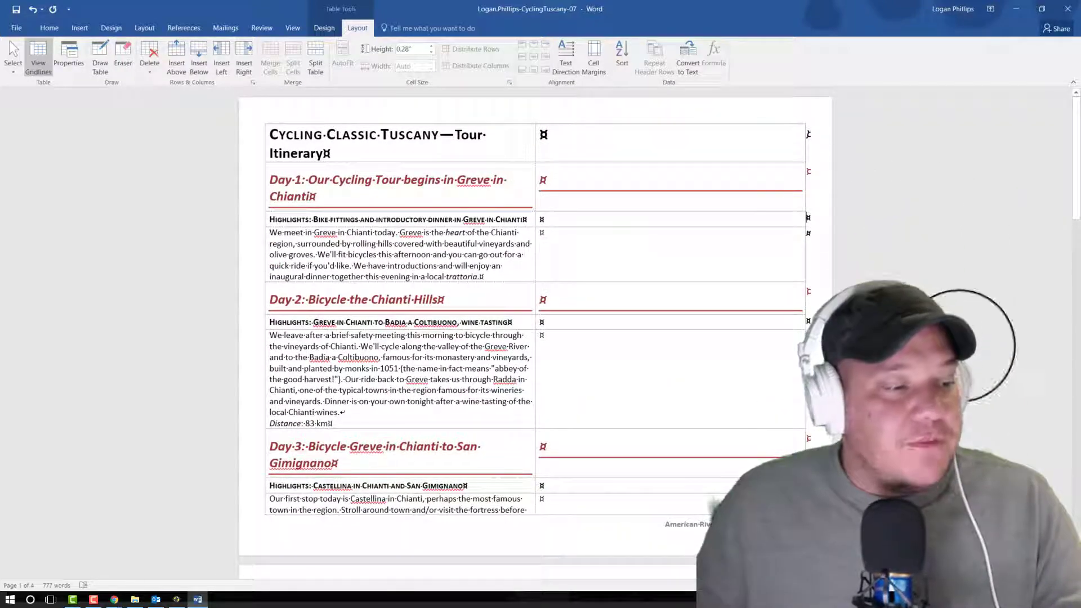
Step: Apply the Normal style to the entire empty second column of the table and deselect it
click(251, 258)
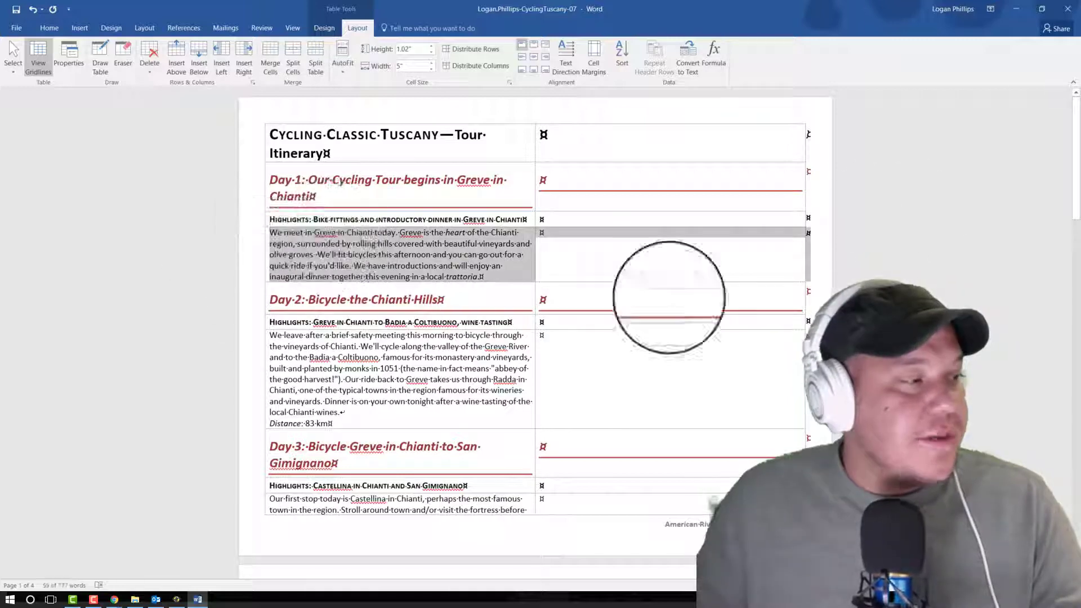
click(961, 264)
click(698, 121)
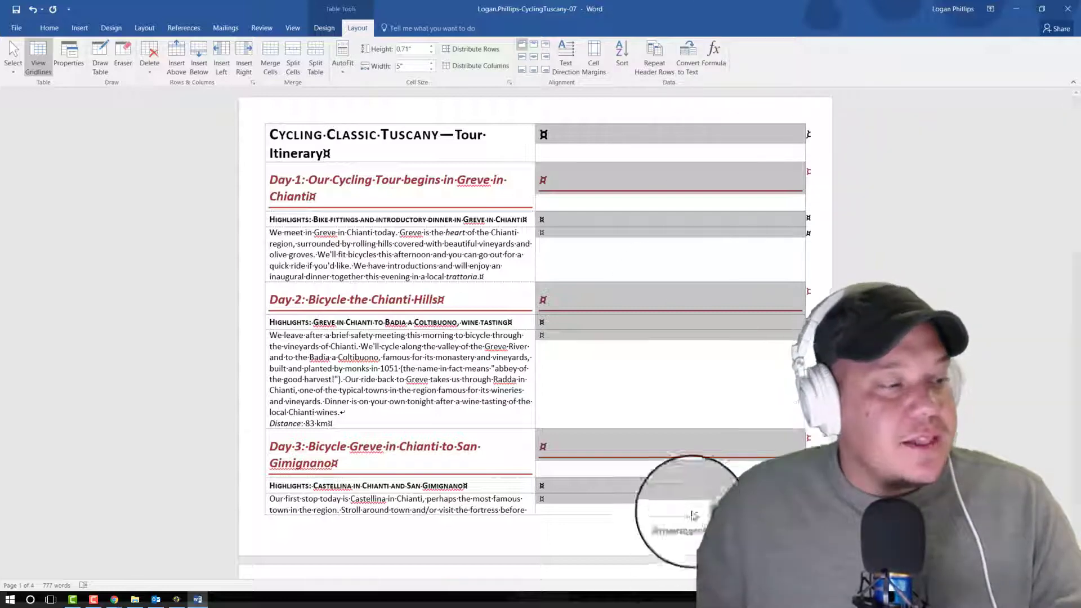
scroll(688, 511, down, 3)
scroll(700, 500, up, 3)
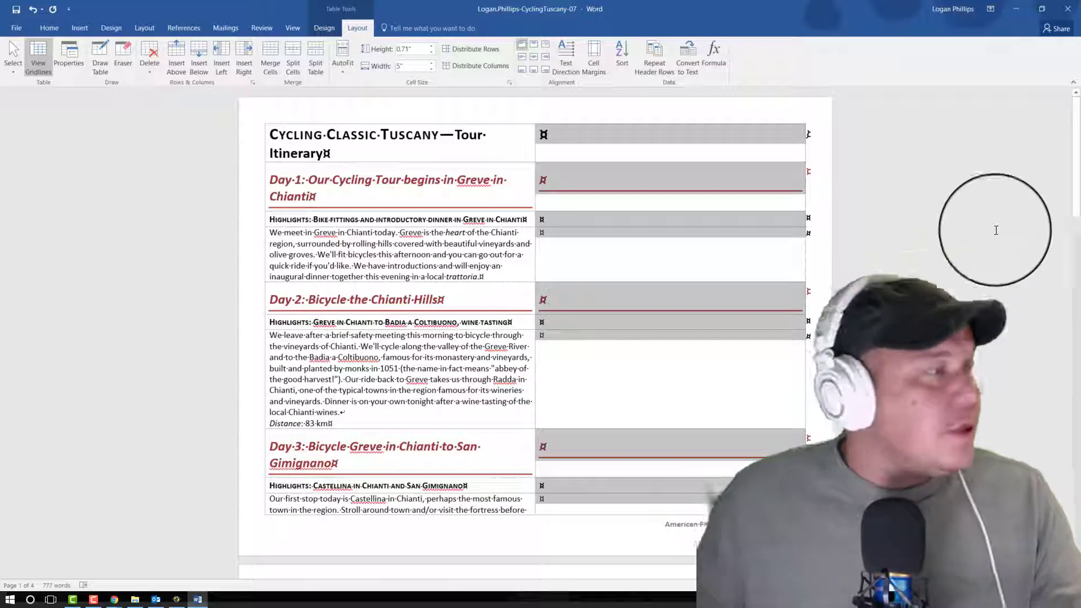
click(59, 31)
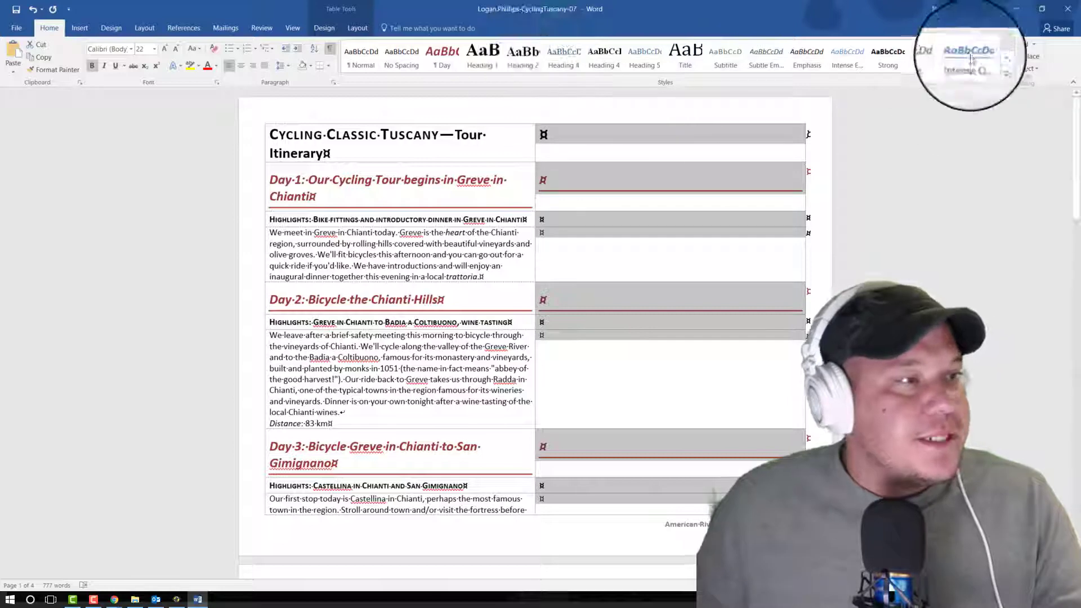
click(369, 63)
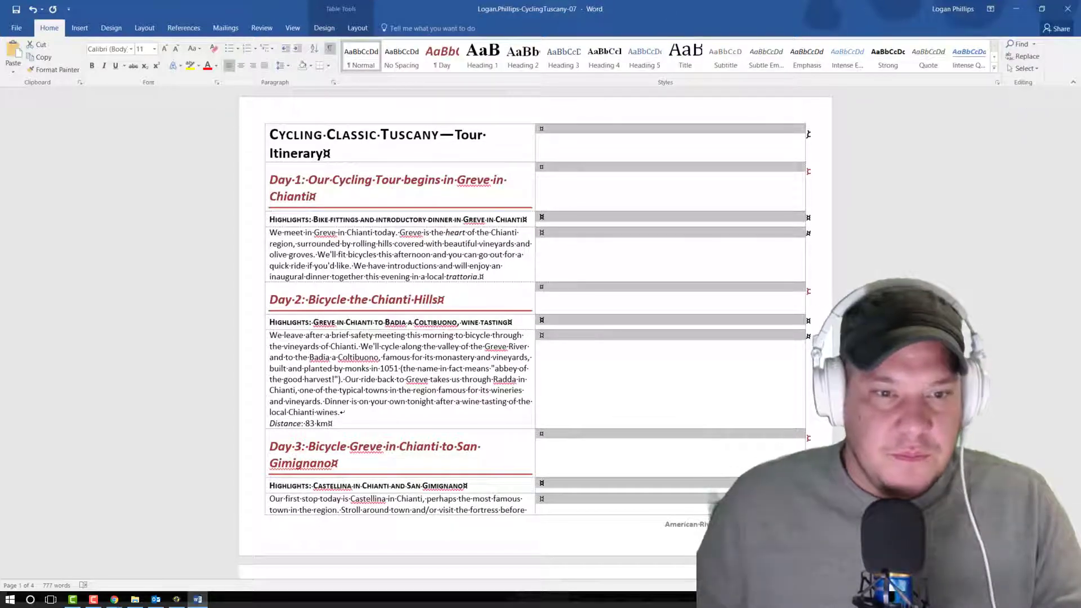
key(alt+Tab)
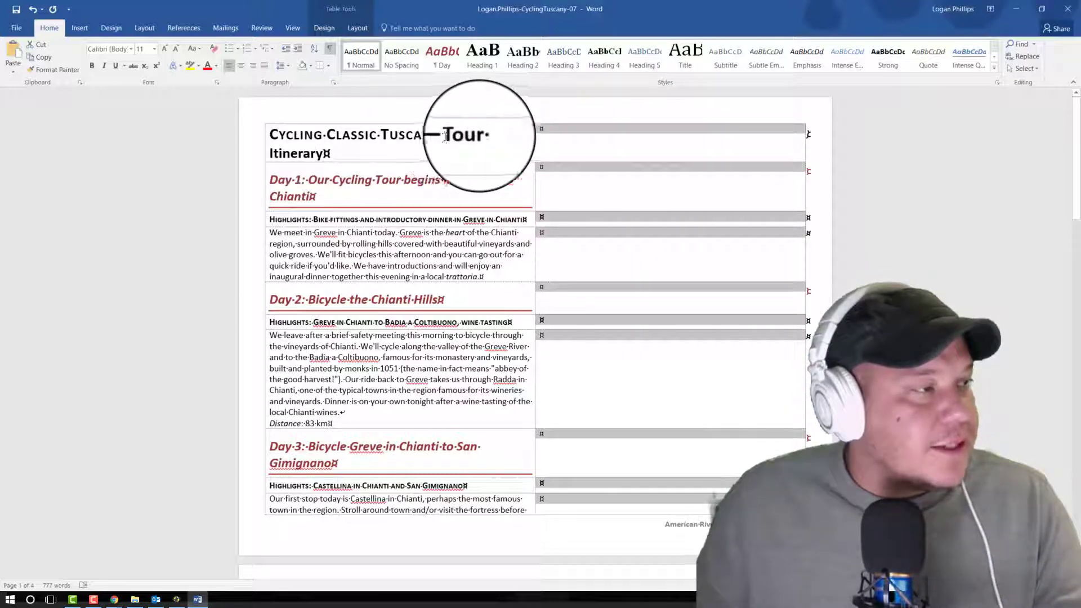
click(934, 177)
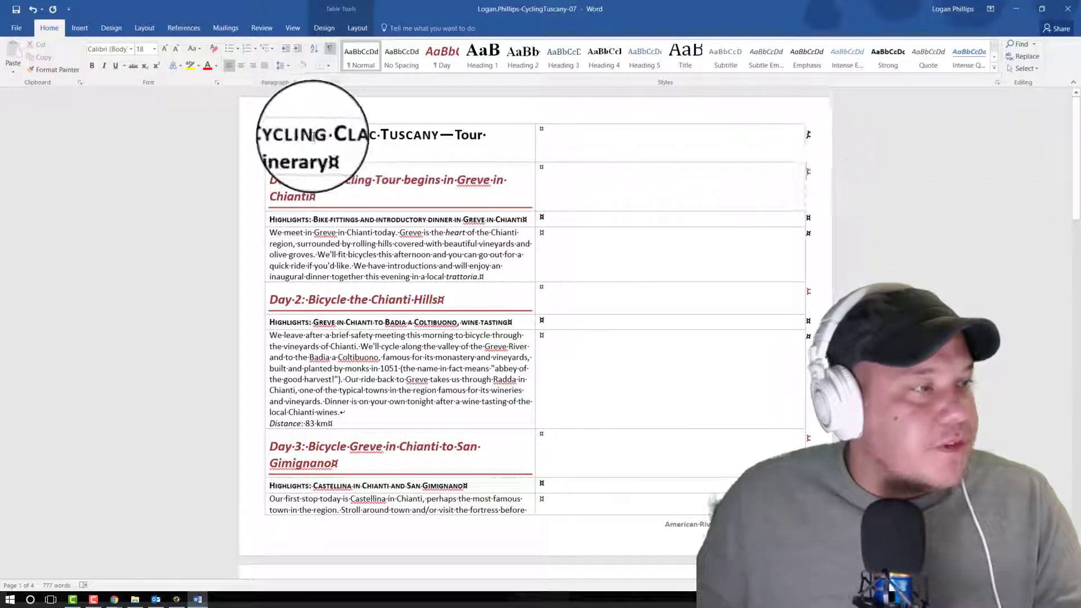
Step: Merge the two cells of the title row containing "Cycling Classic Tuscany—Tour Itinerary" into one cell
click(266, 147)
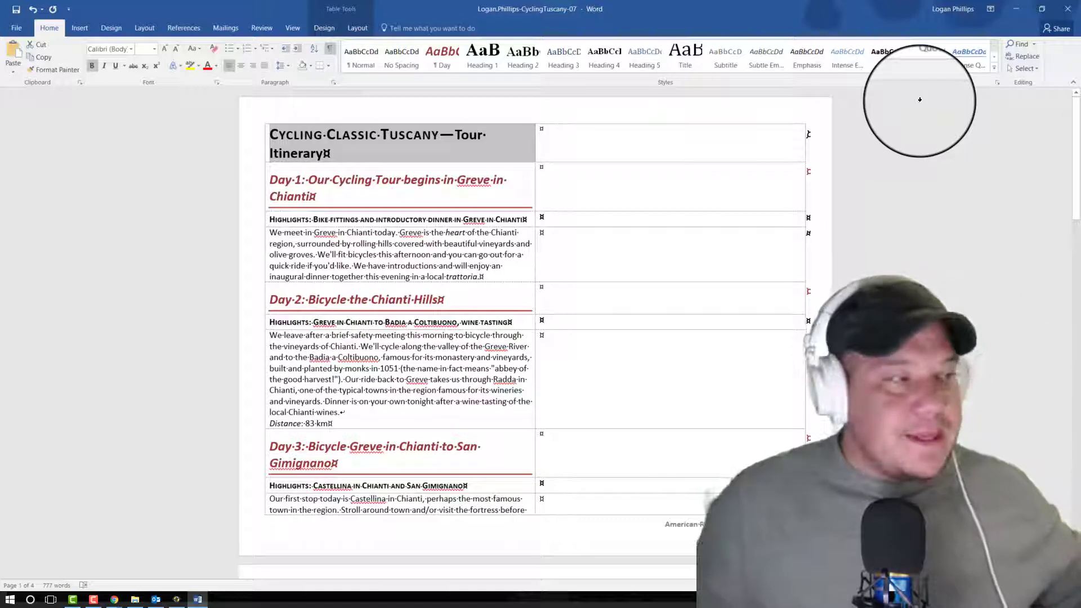
click(913, 251)
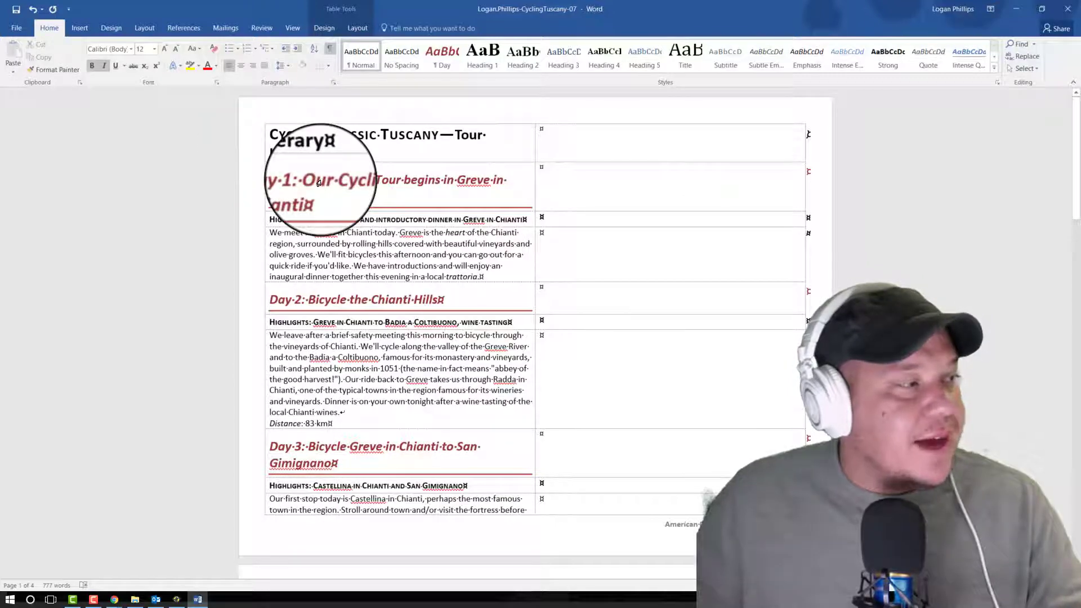
click(261, 145)
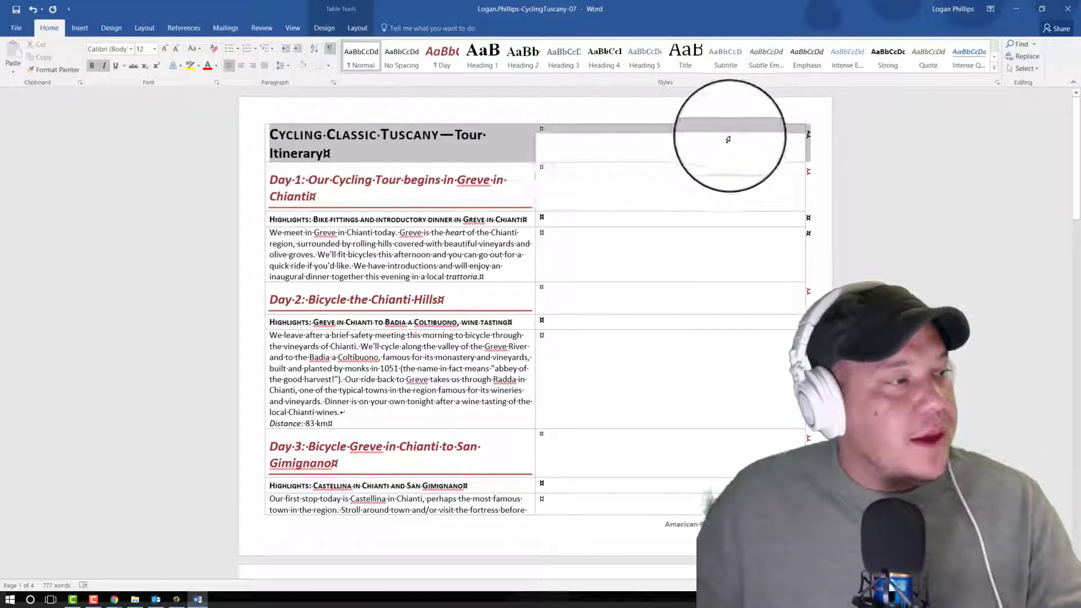
drag(728, 140, 817, 135)
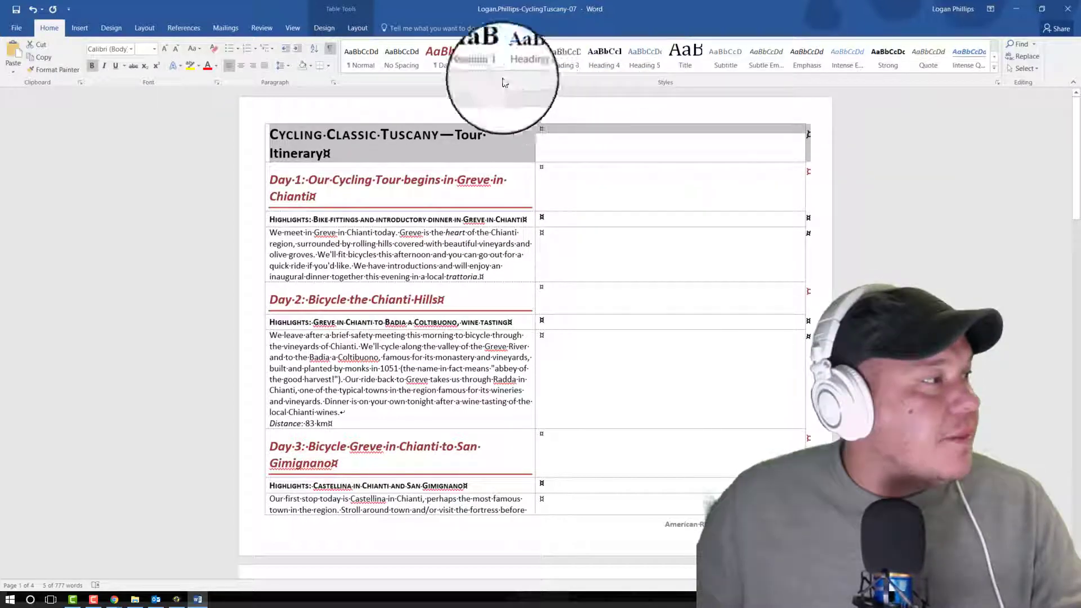
click(320, 29)
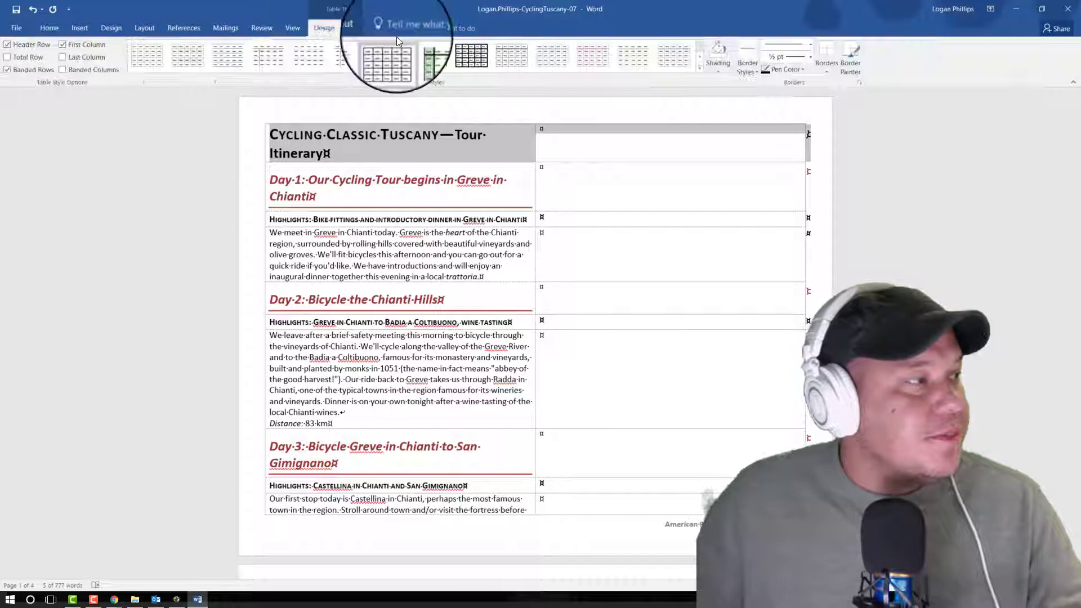
click(354, 29)
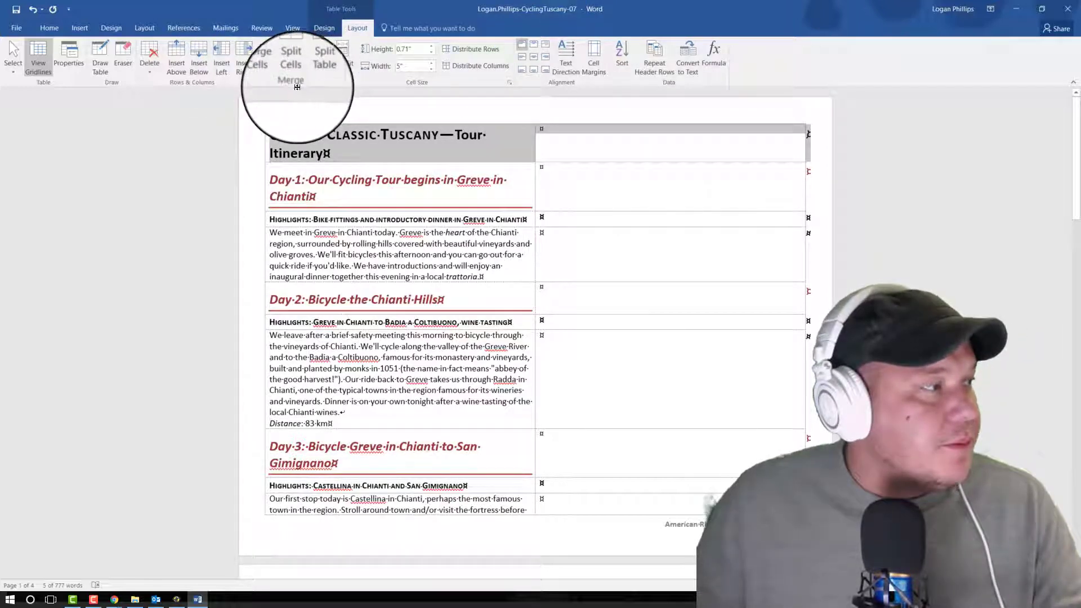
click(272, 55)
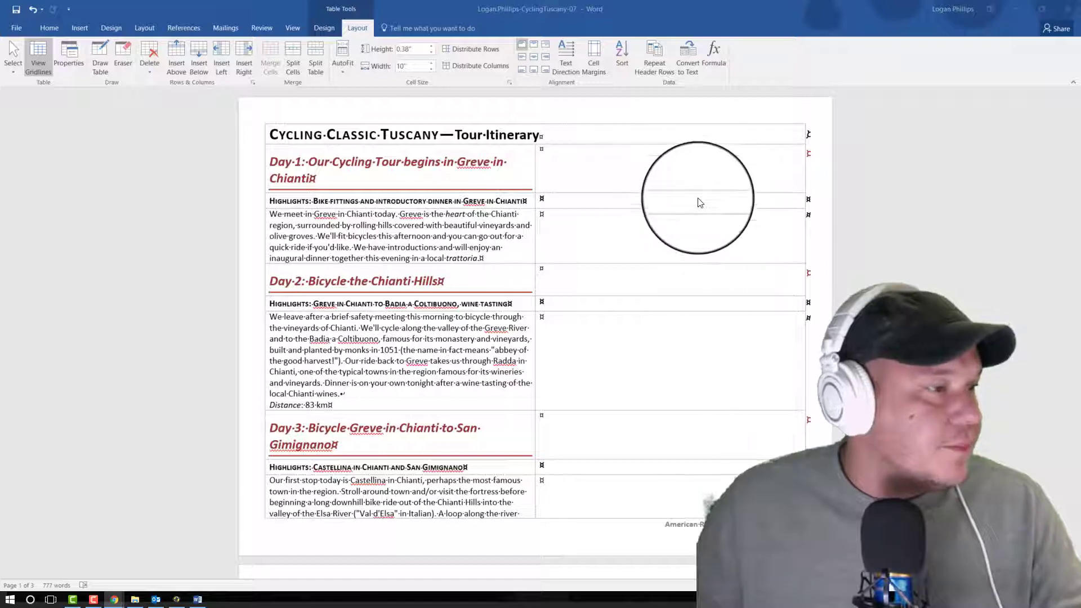
Step: Merge the three second-column cells beside the Day 1 heading, highlights and description into one cell
click(700, 203)
click(667, 207)
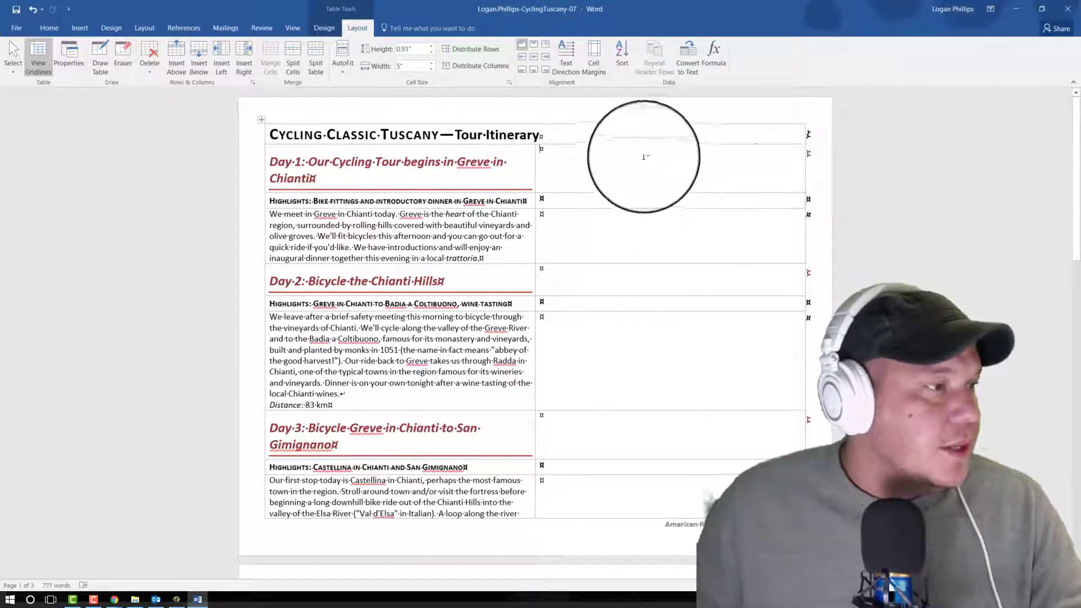
click(610, 192)
drag(609, 191, 613, 223)
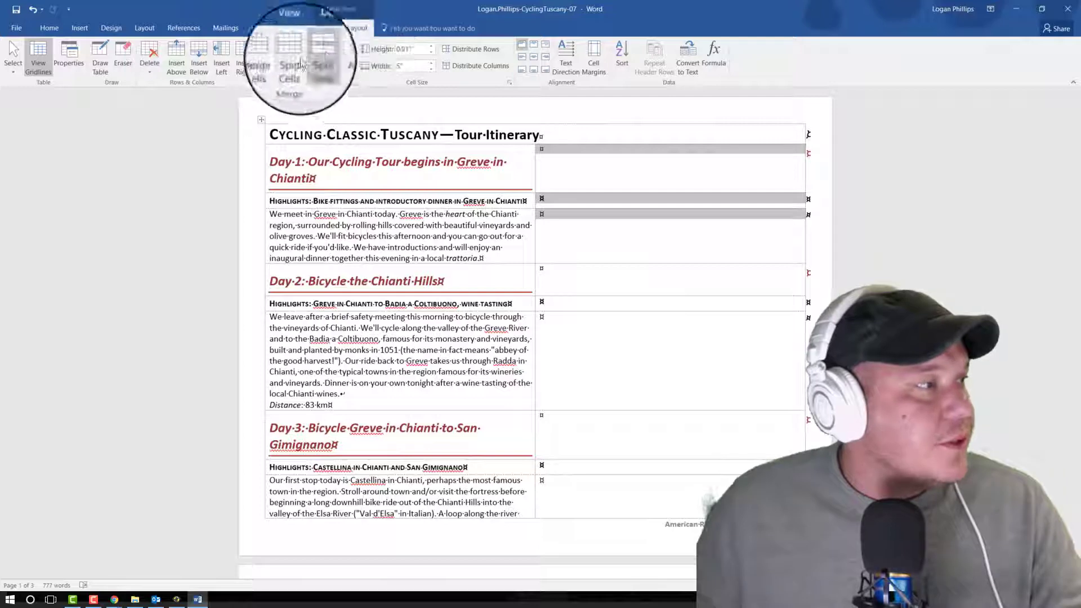
click(274, 61)
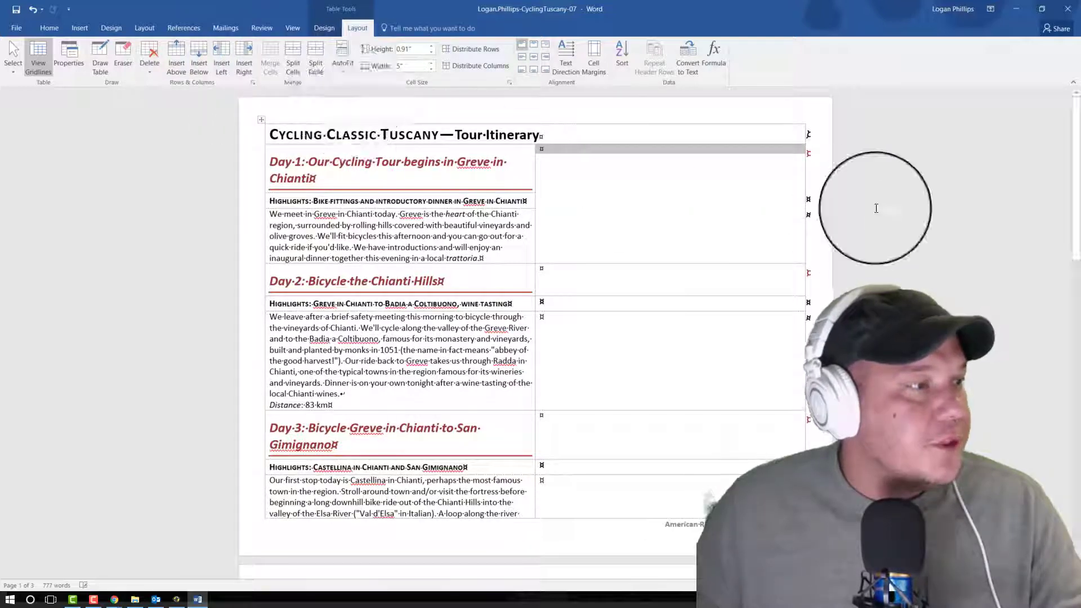
click(888, 248)
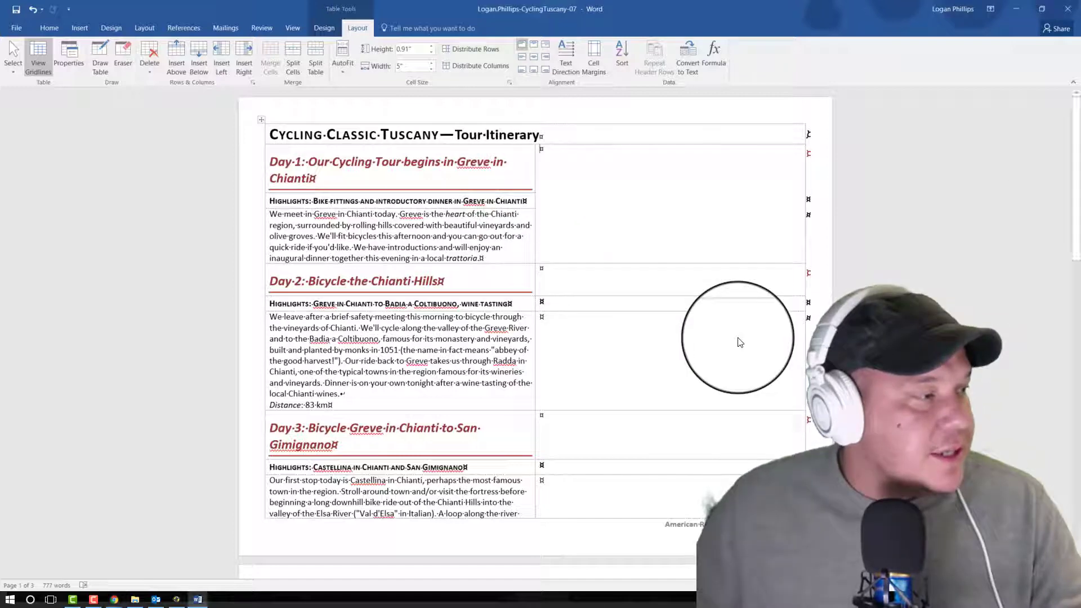
Step: Merge the three second-column cells beside the Day 2 text into one cell, and likewise the three beside Day 3
drag(592, 277, 600, 351)
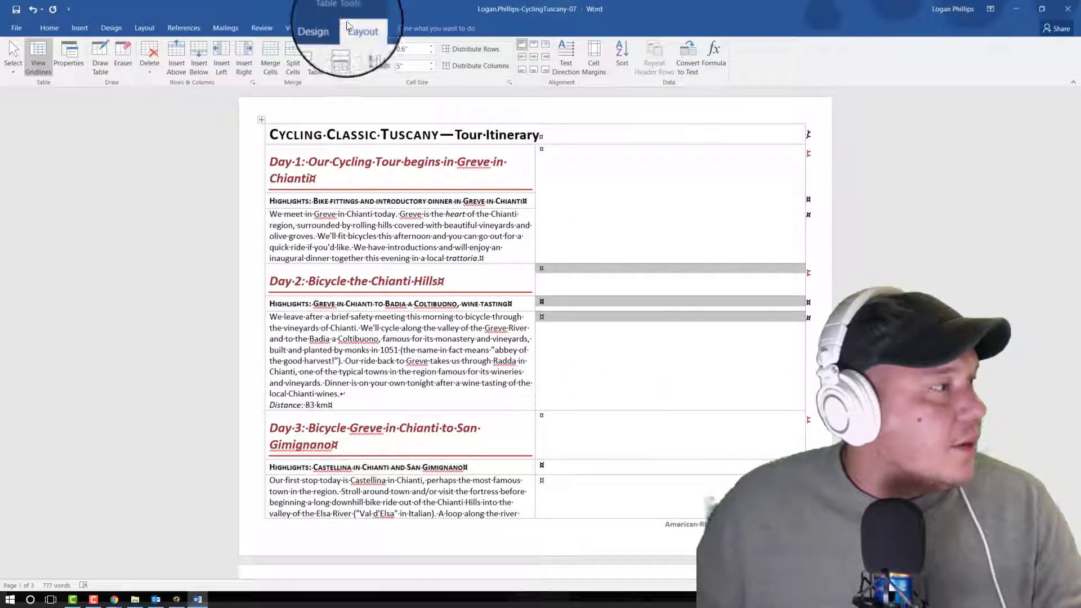
click(268, 67)
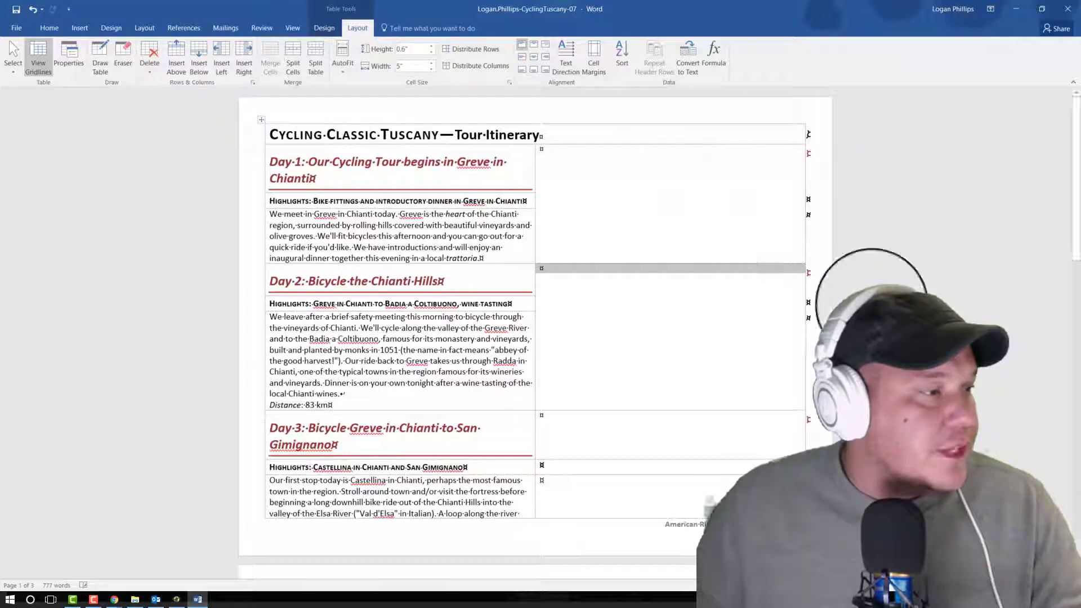
scroll(867, 304, down, 1)
scroll(867, 304, down, 5)
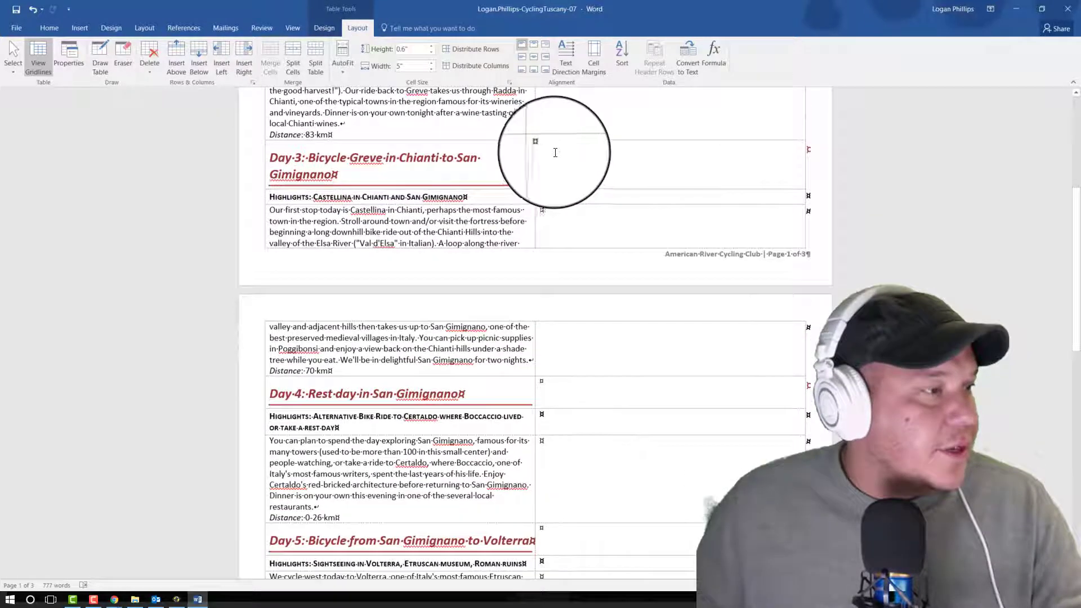
drag(556, 148, 575, 243)
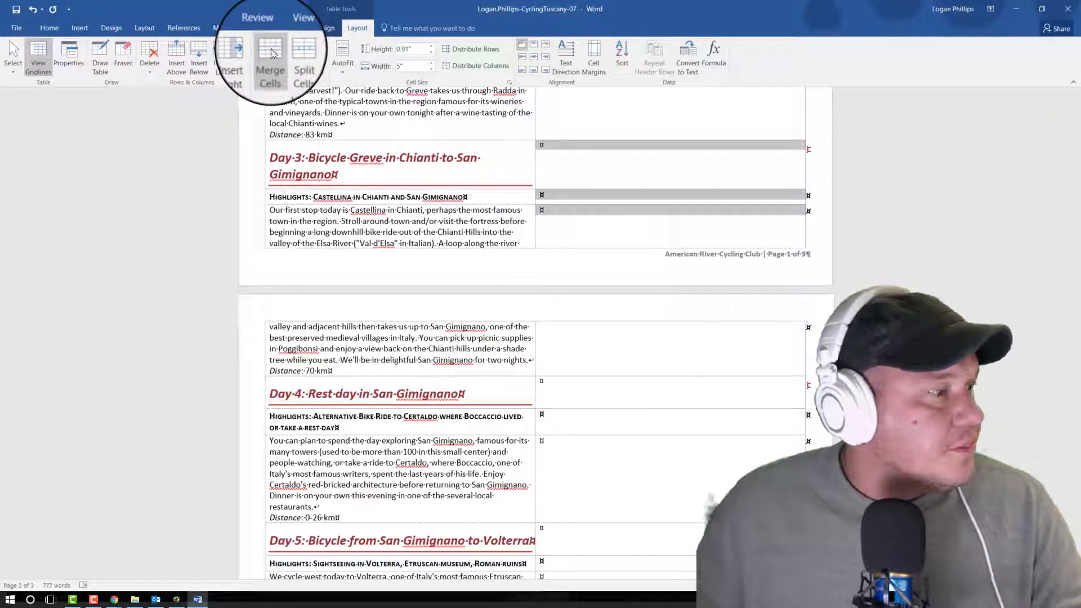
click(271, 52)
Step: Merge the three second-column cells beside the Day 4 text into one cell, and likewise the three beside Day 5
scroll(566, 362, up, 1)
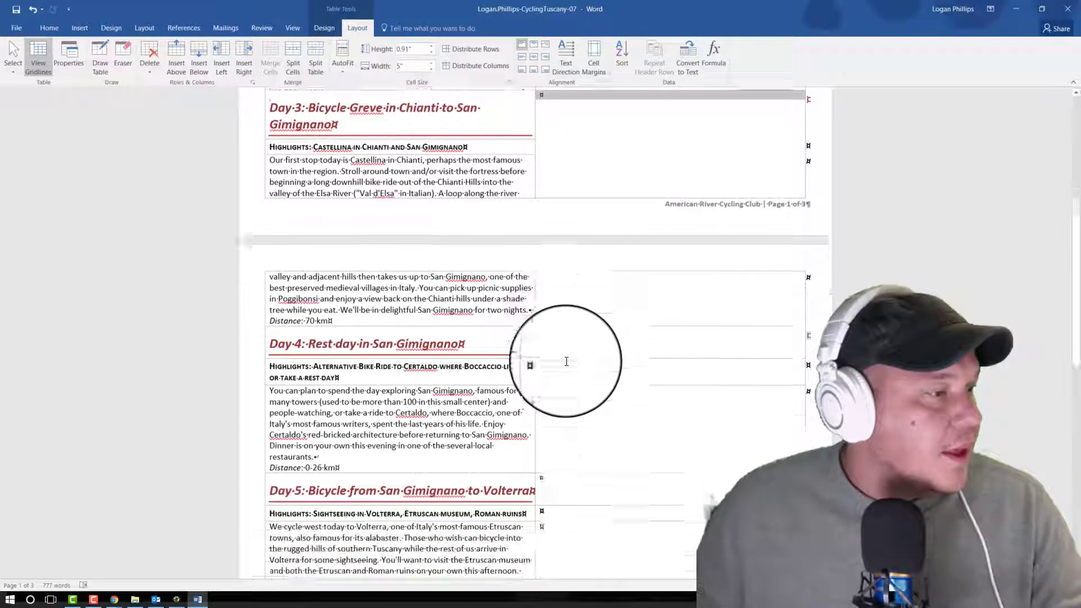
scroll(567, 361, down, 2)
click(578, 257)
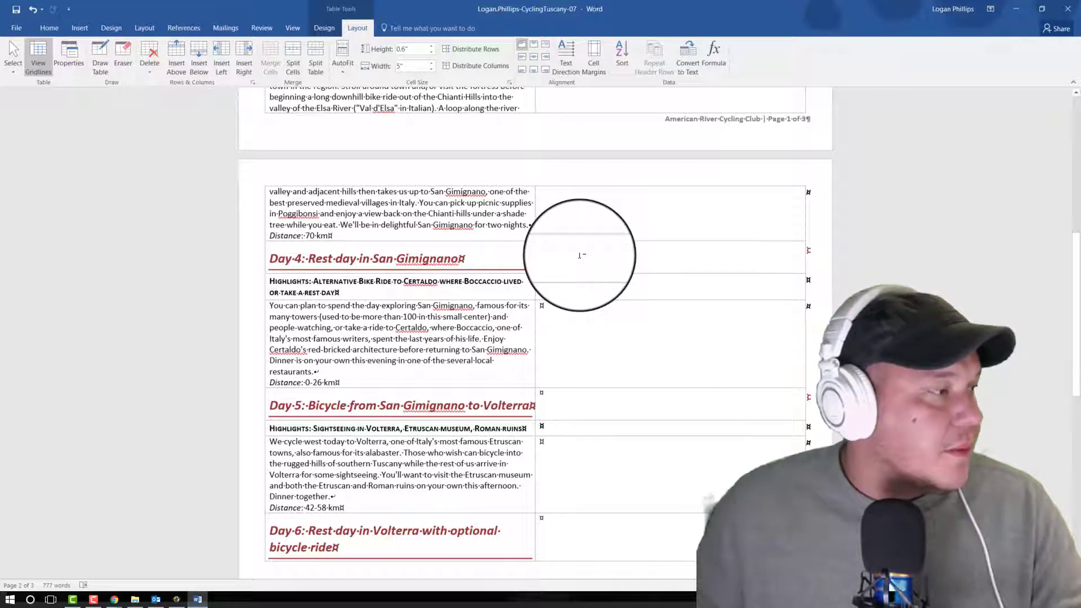
drag(580, 256, 586, 304)
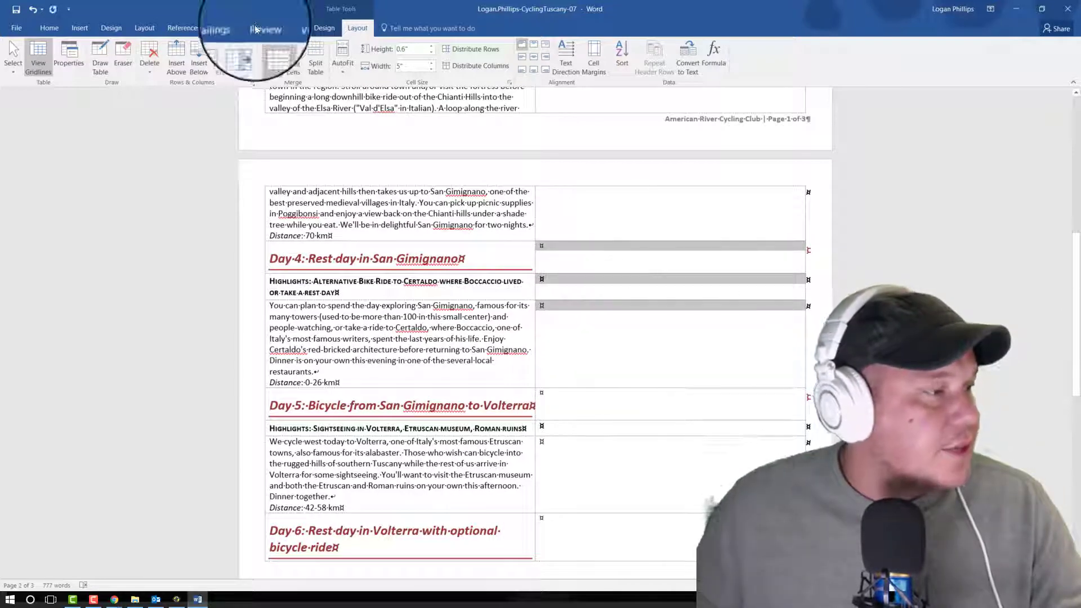
click(271, 57)
scroll(613, 326, down, 2)
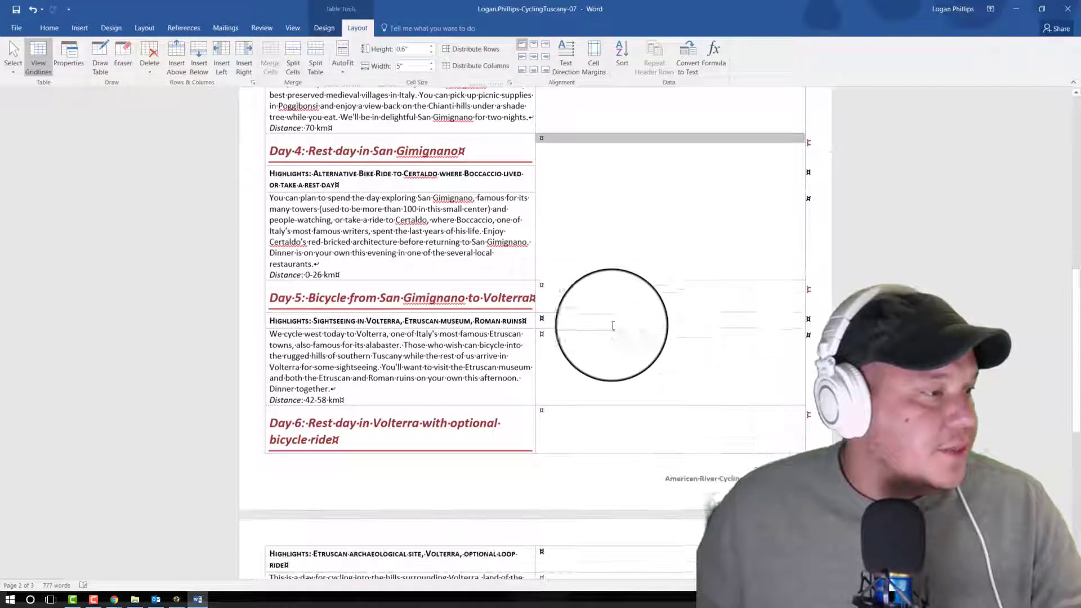
drag(594, 309, 599, 383)
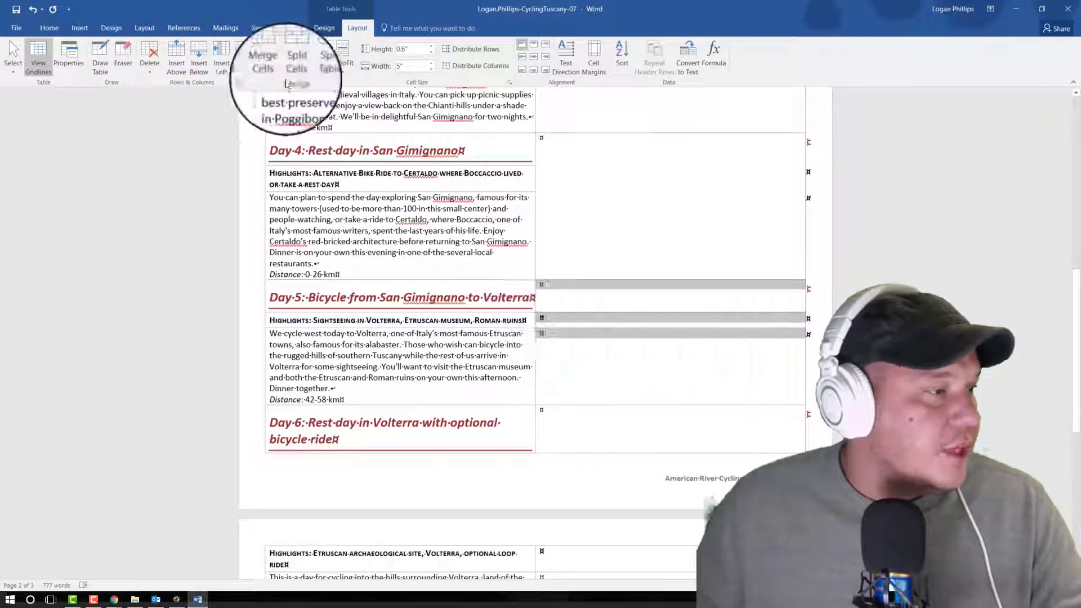
click(273, 59)
scroll(665, 321, down, 3)
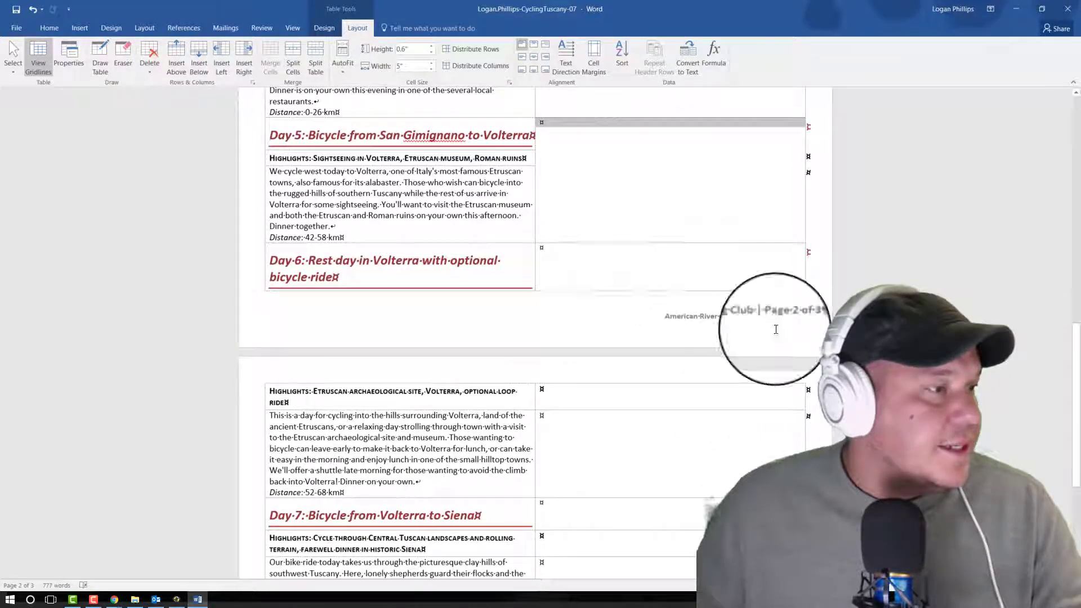
Step: Merge the three second-column cells beside the Day 6 text into one cell, and likewise the three beside Day 7
drag(620, 309, 620, 410)
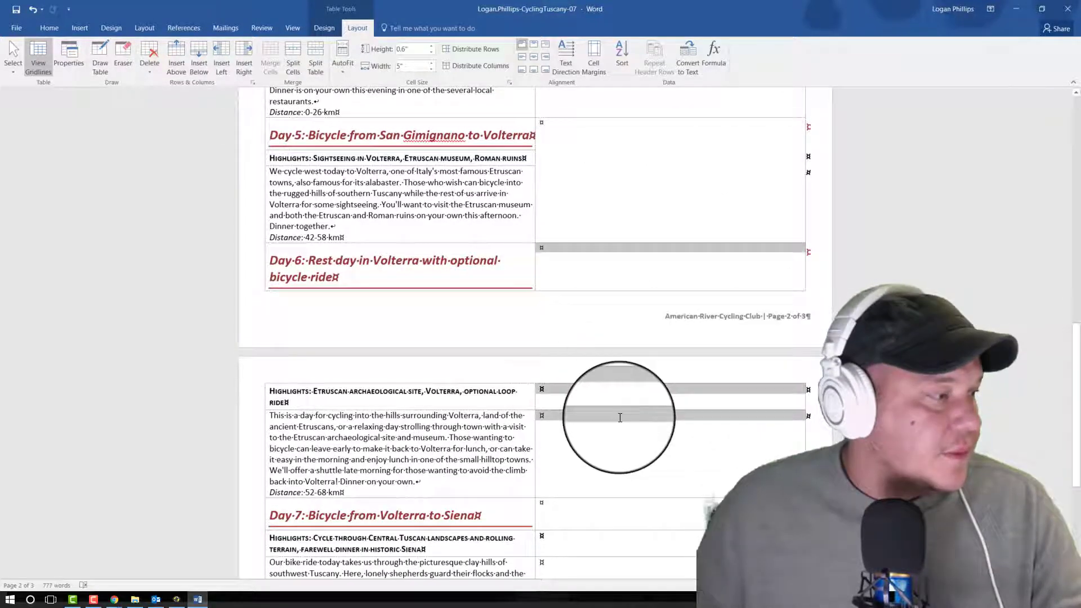
click(271, 62)
scroll(657, 285, down, 5)
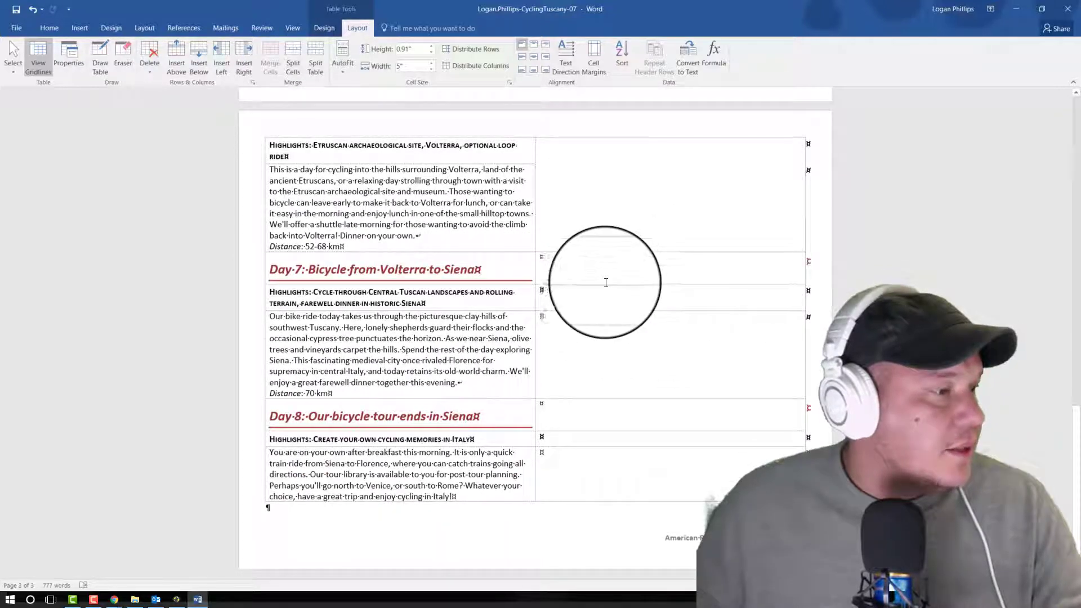
drag(619, 258, 594, 321)
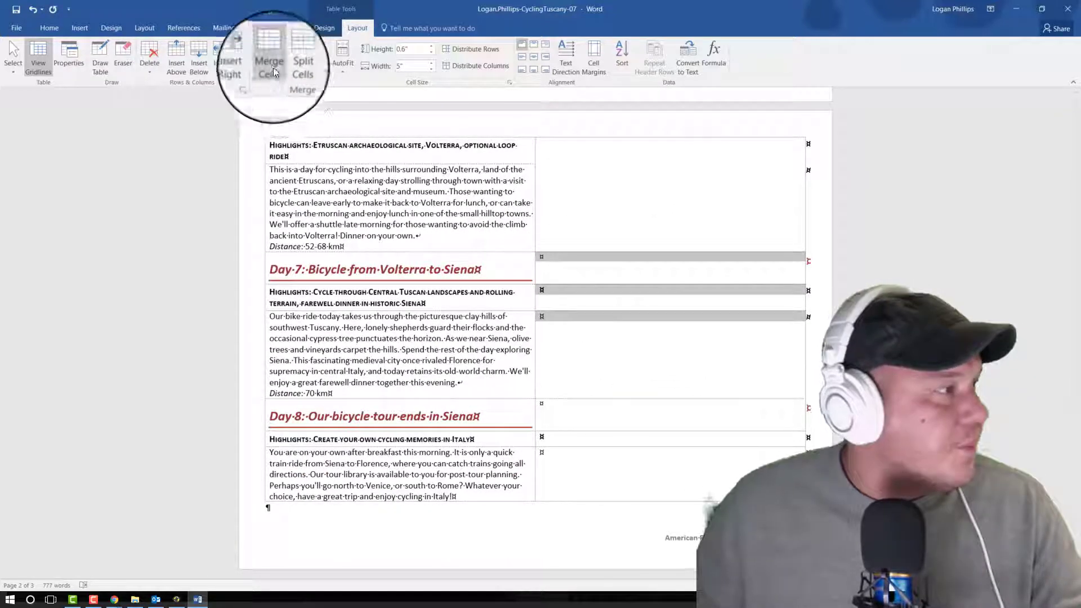
click(273, 72)
Step: Merge the three second-column cells beside the Day 8 heading, highlights and description into one cell
drag(567, 410, 572, 499)
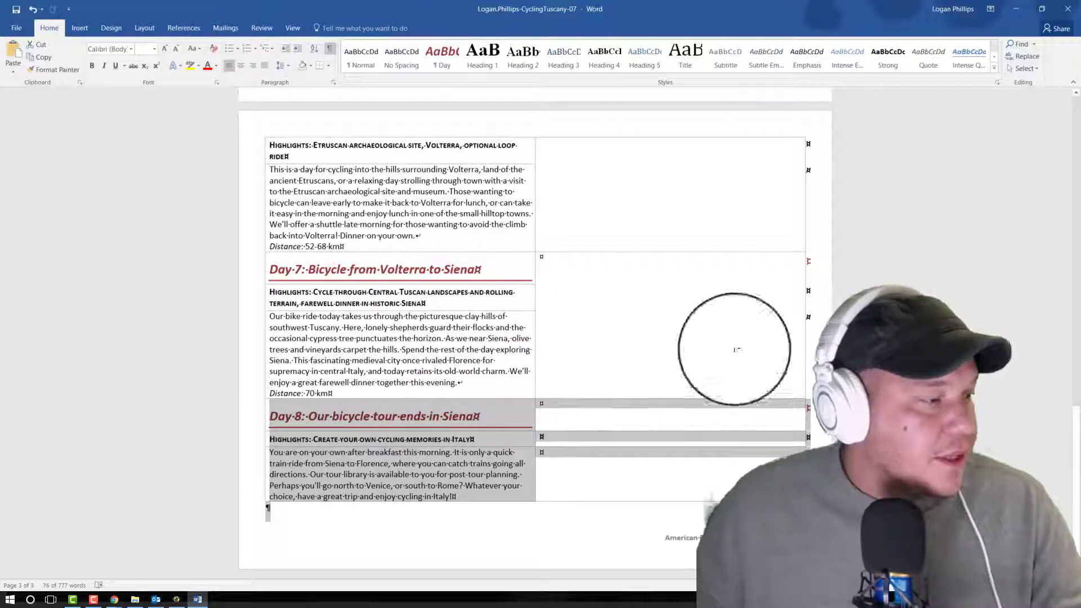
click(628, 435)
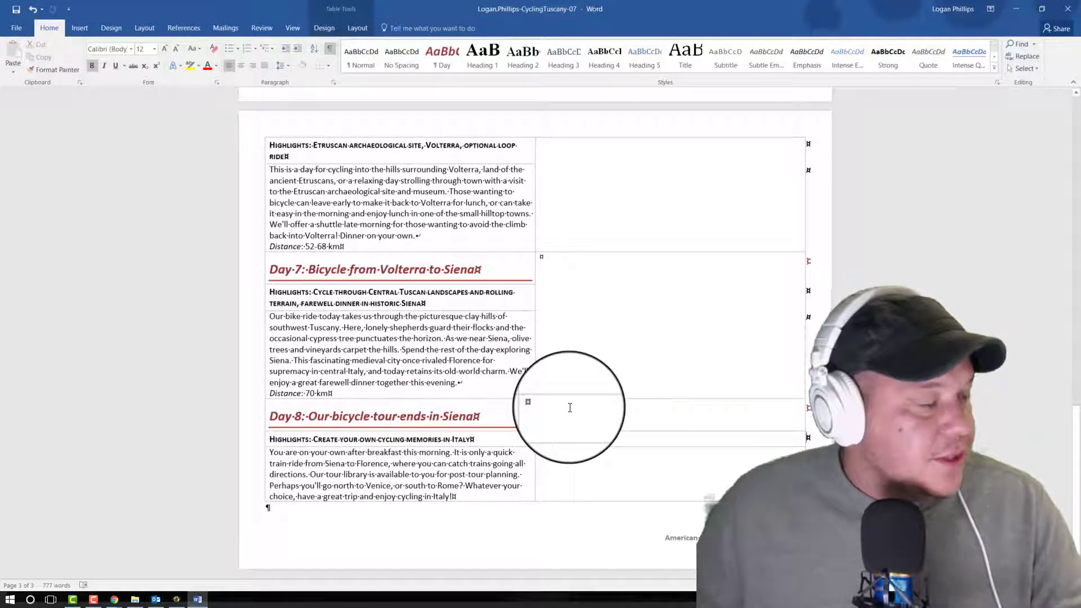
drag(571, 417, 572, 453)
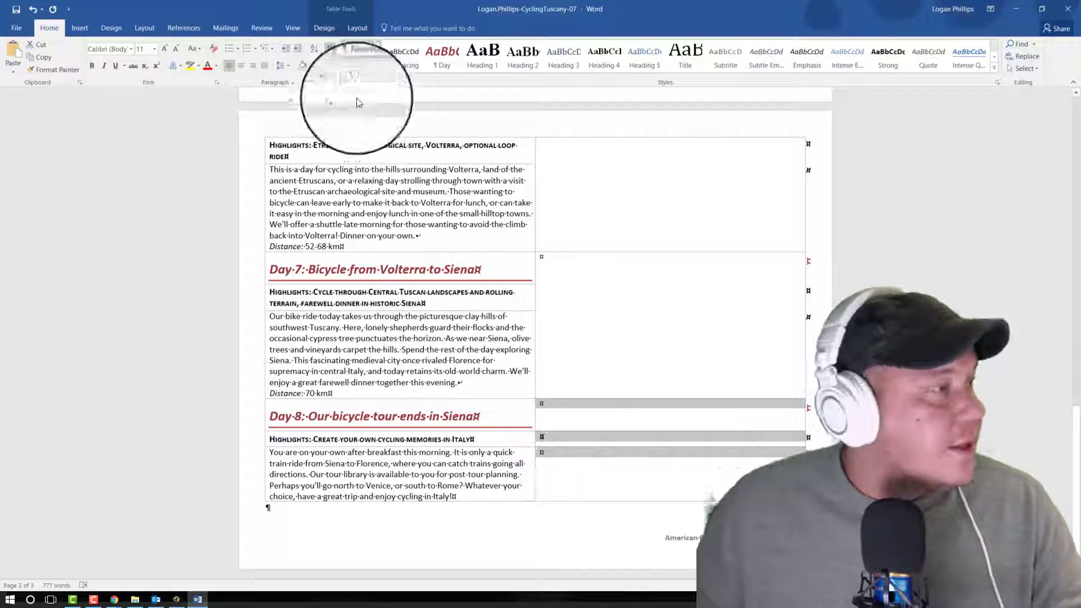
click(350, 27)
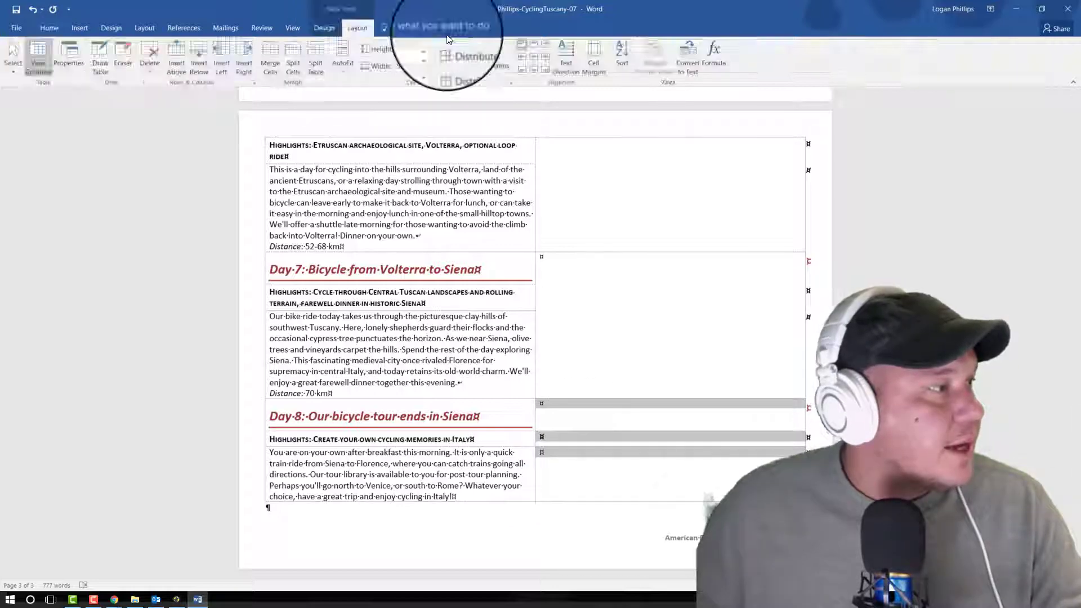
click(270, 62)
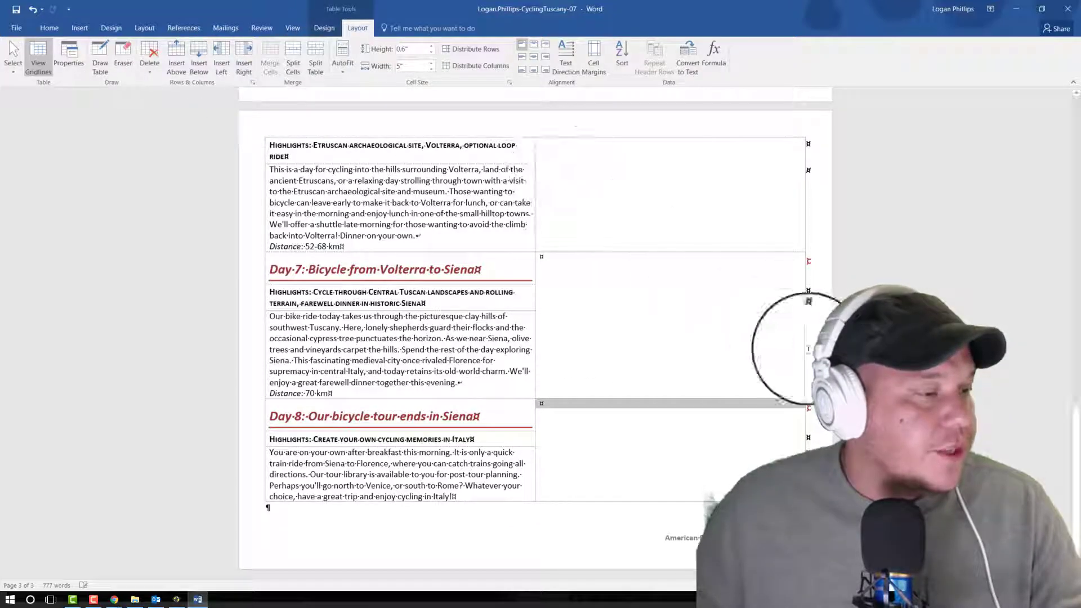
Step: Insert the picture Day1-07 from the Desktop folder WD2016-GuidedProject-7-3-resources into the merged cell beside the Day 1 text
scroll(661, 340, up, 20)
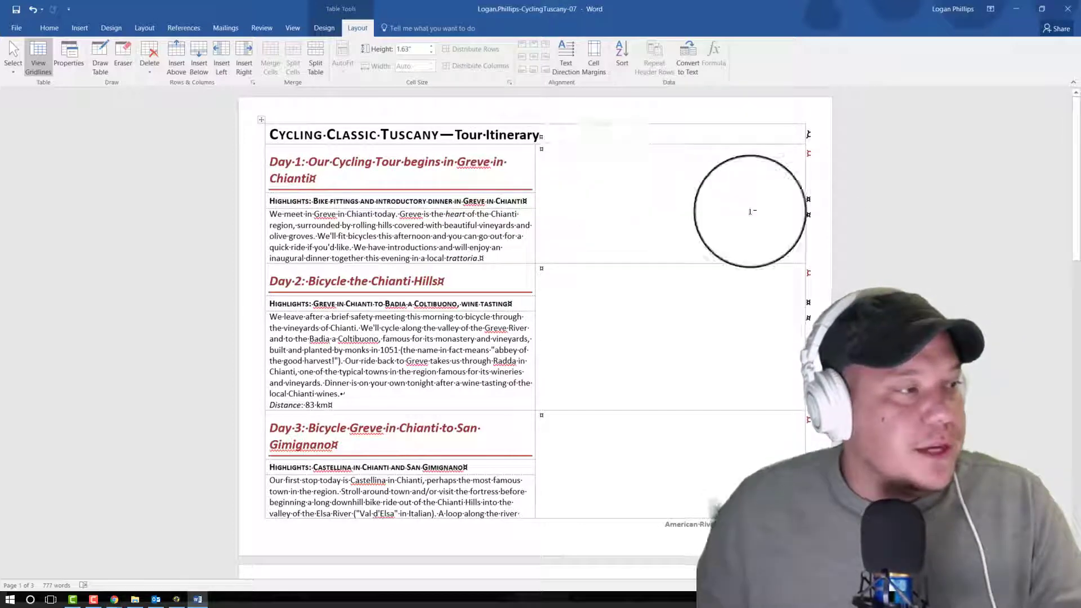
click(751, 211)
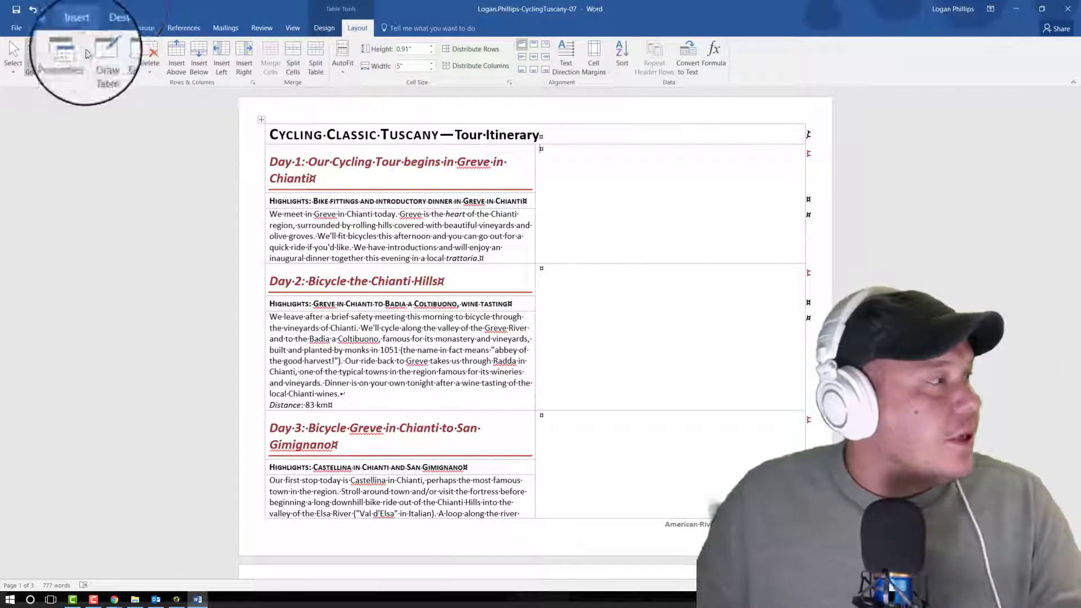
click(87, 31)
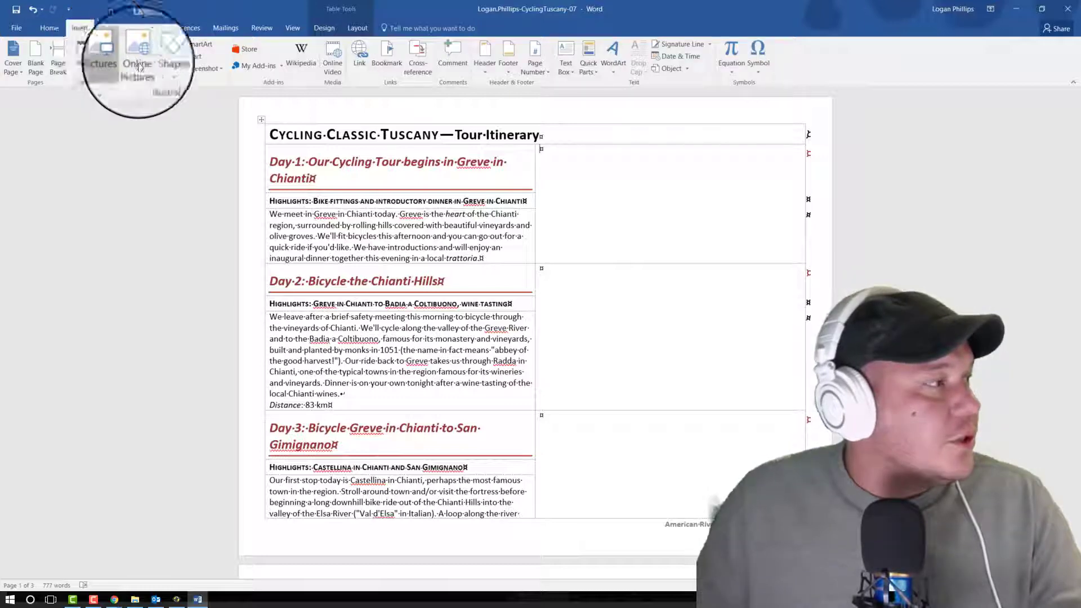
click(131, 56)
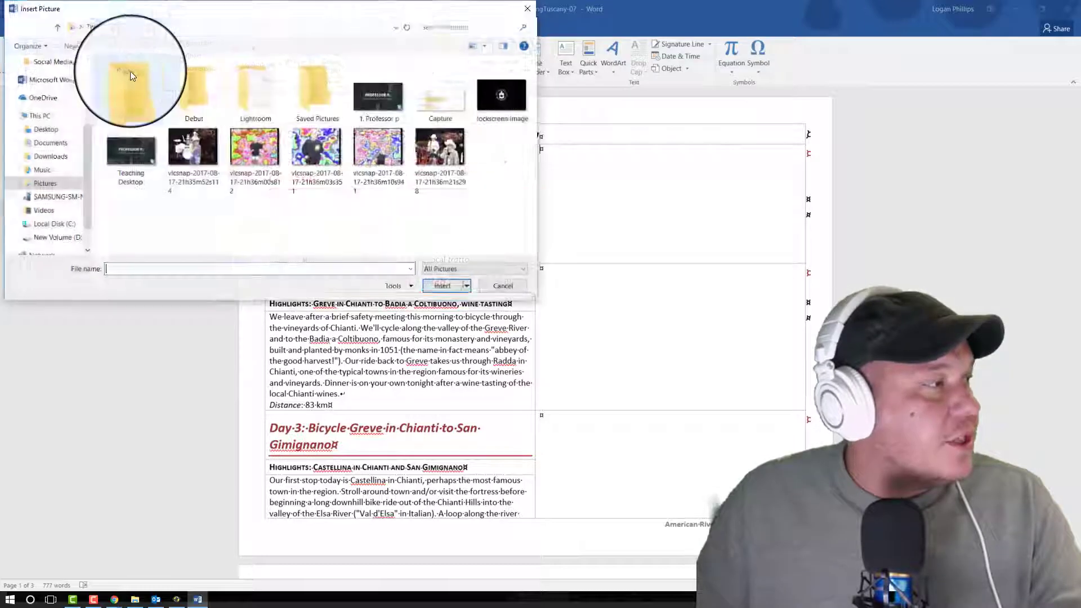
click(61, 133)
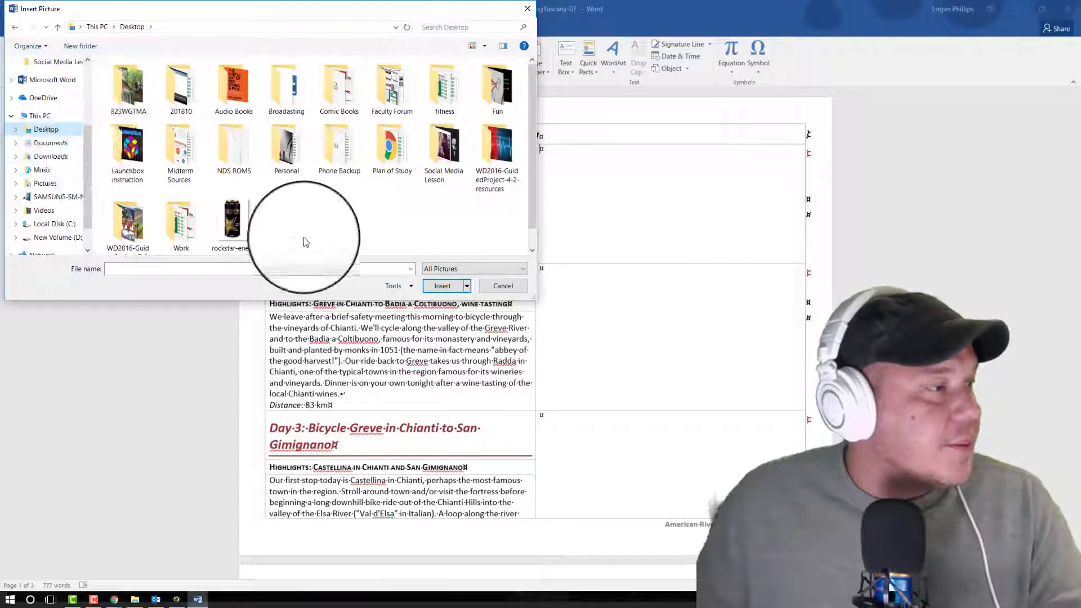
scroll(307, 238, down, 1)
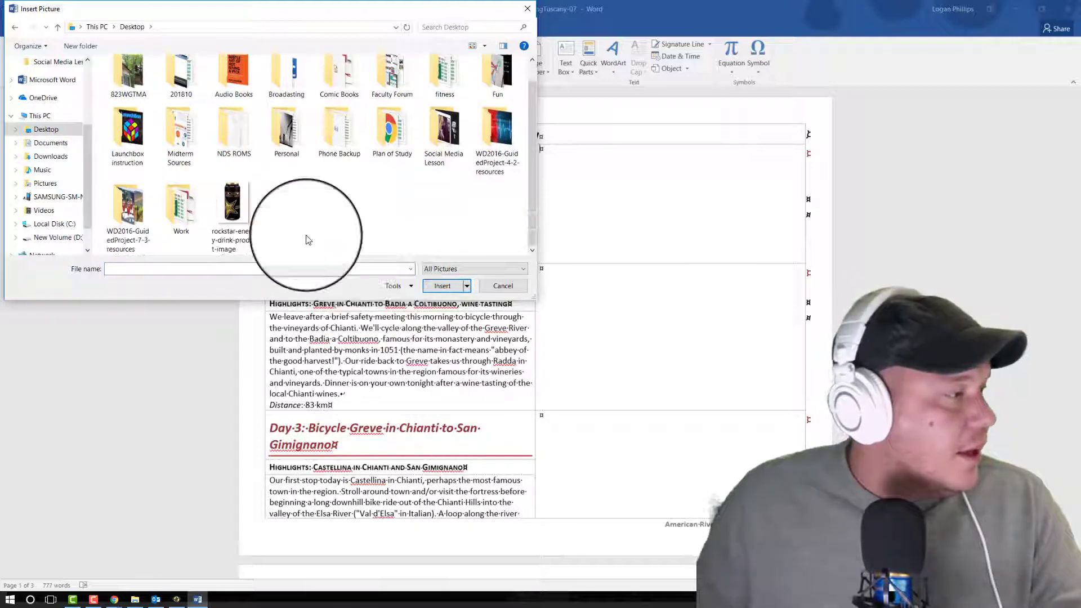
double_click(147, 215)
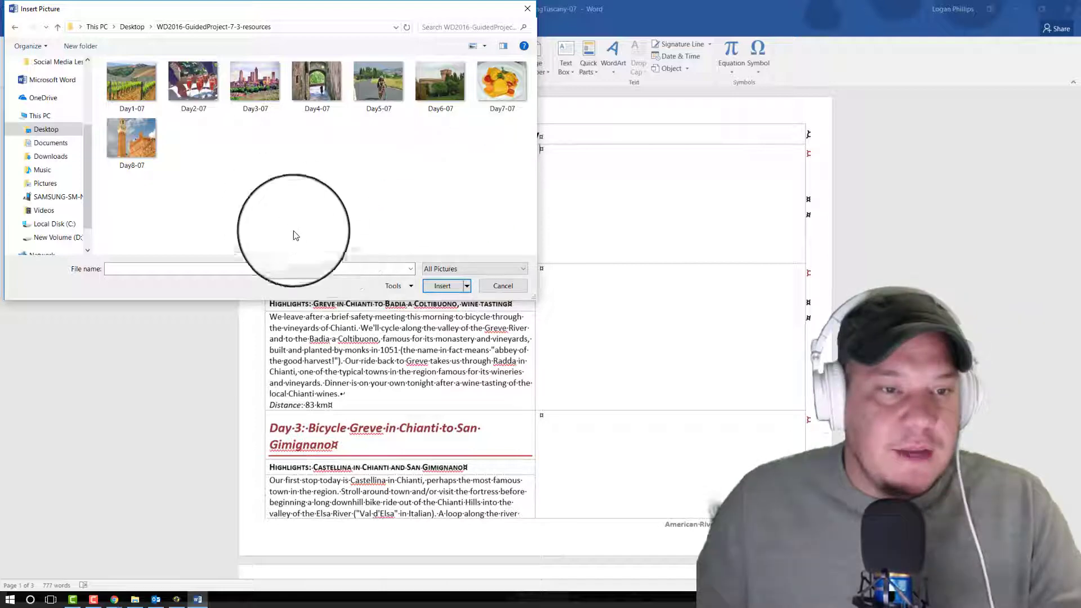
click(138, 84)
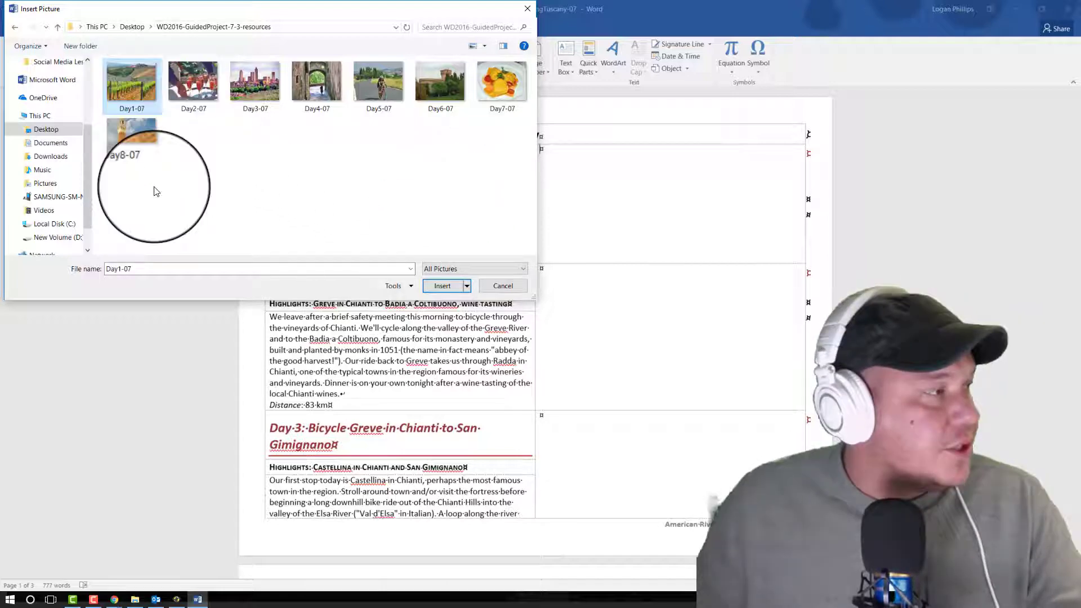
click(443, 286)
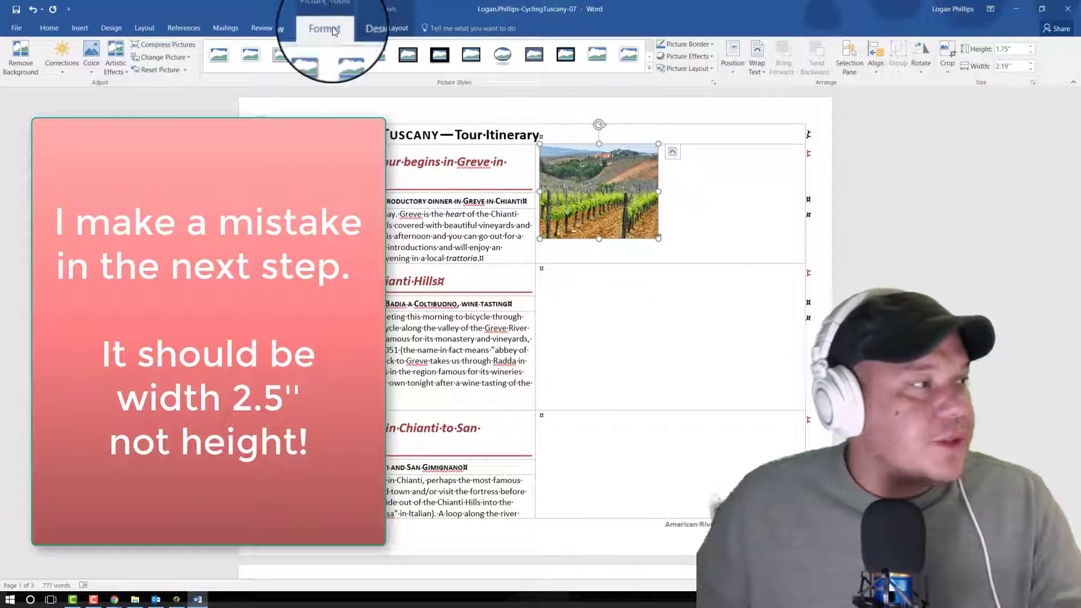
Step: Set the Day 1 picture's height to 2.5"
click(1020, 75)
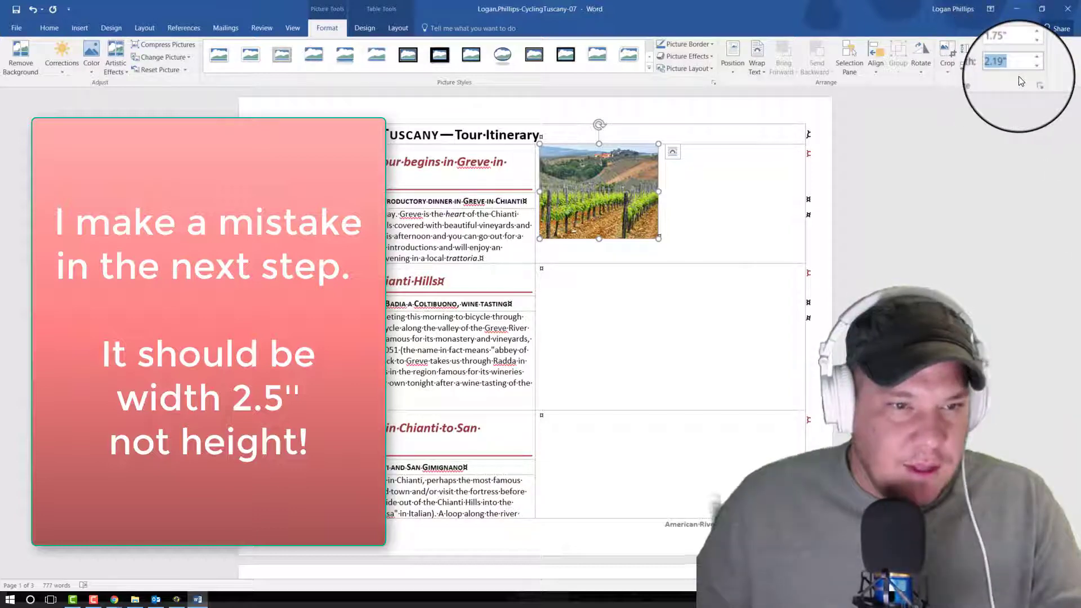
click(1013, 49)
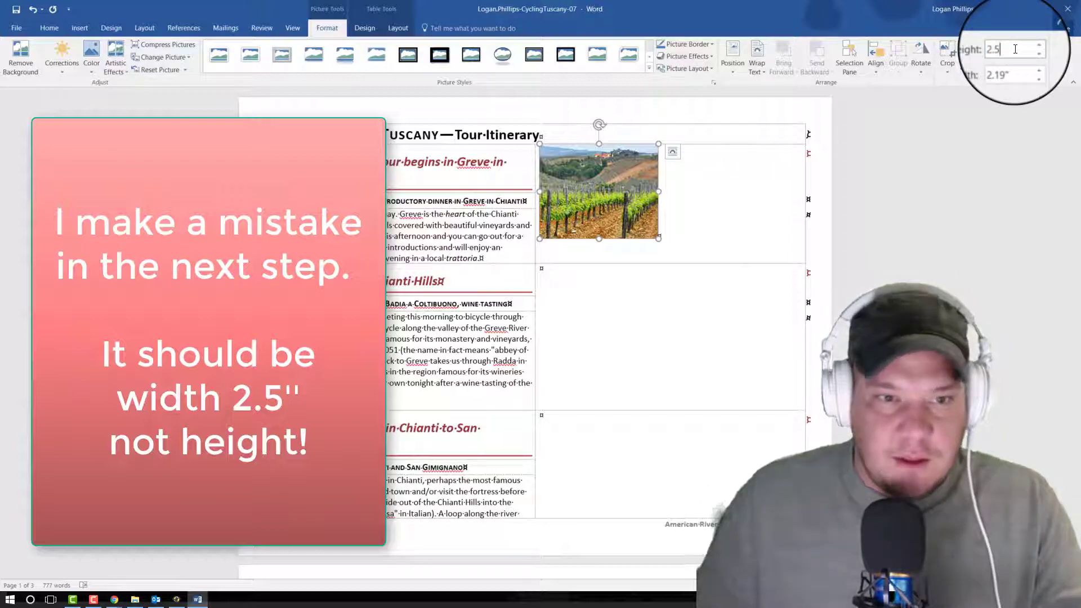
text(2.5)
key(Return)
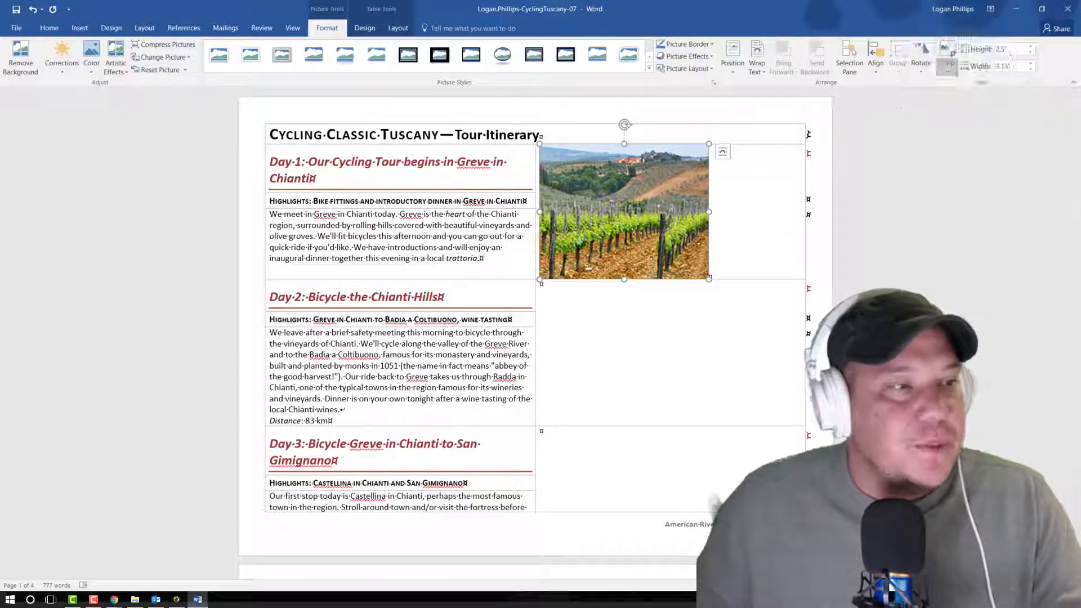
Step: Crop the Day 1 picture to the Rectangle: Rounded Corners shape and apply the centred outer shadow effect
click(947, 70)
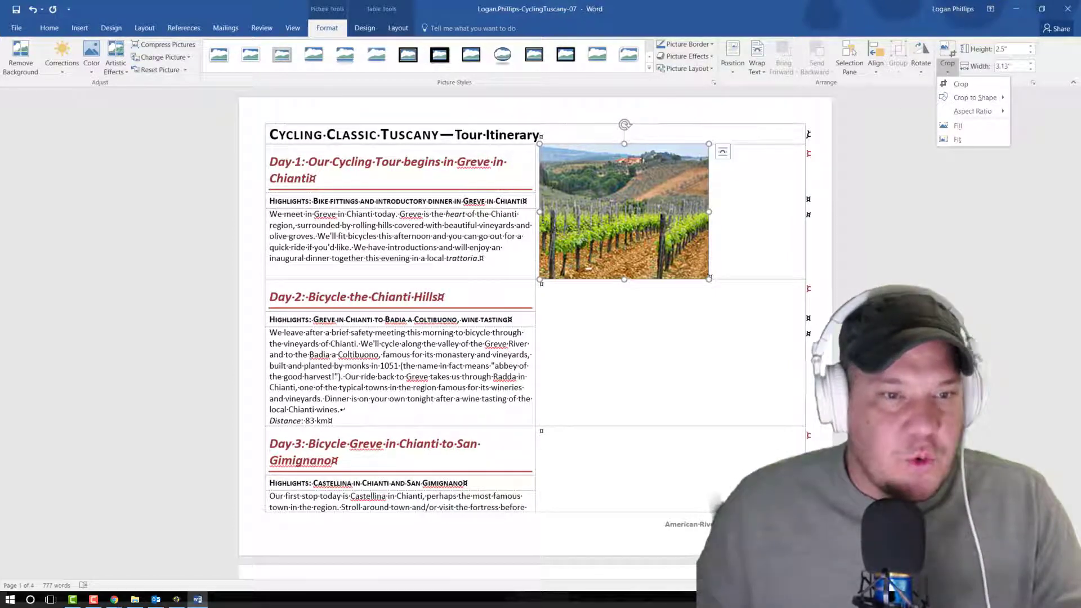
mouse_move(976, 97)
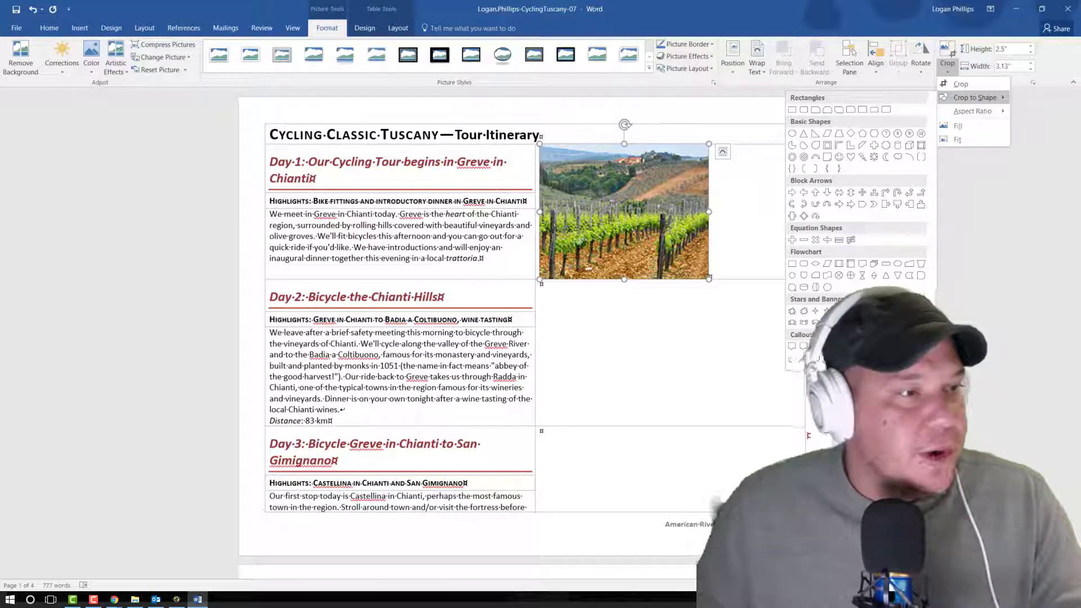
click(803, 109)
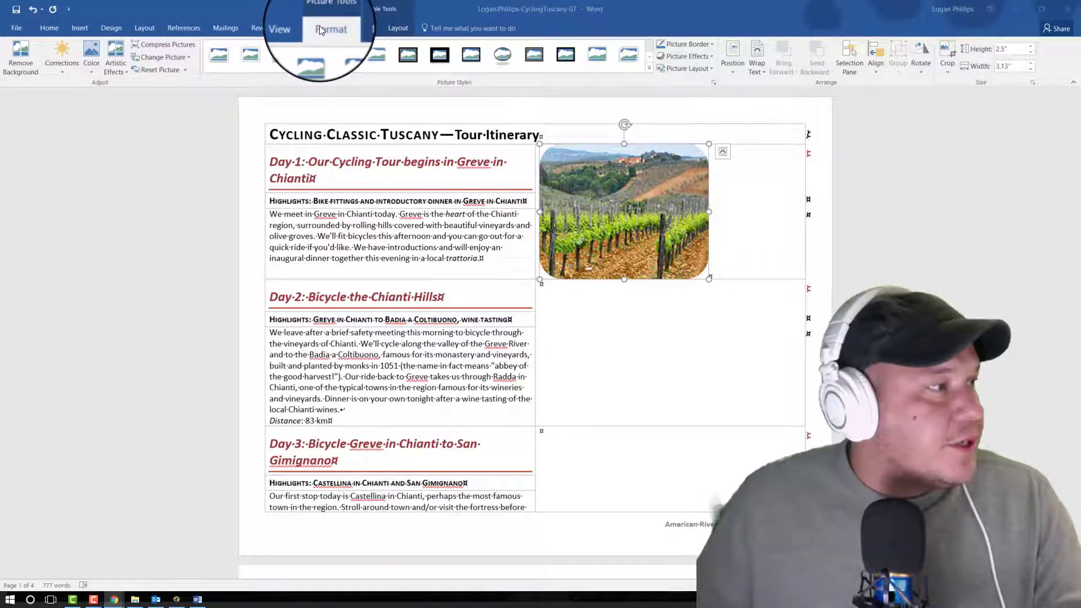
click(706, 60)
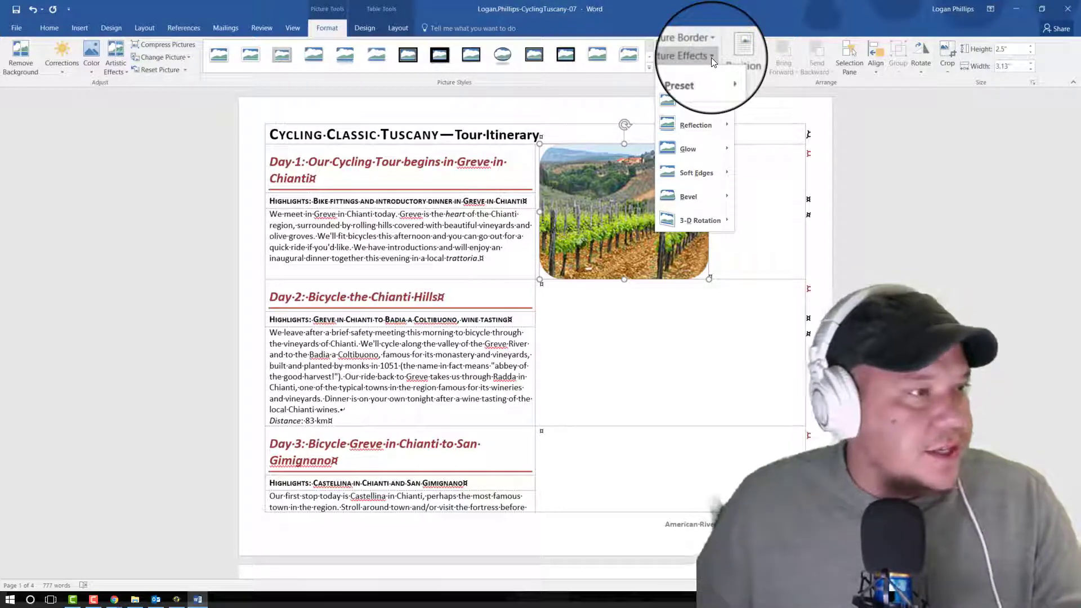
mouse_move(693, 102)
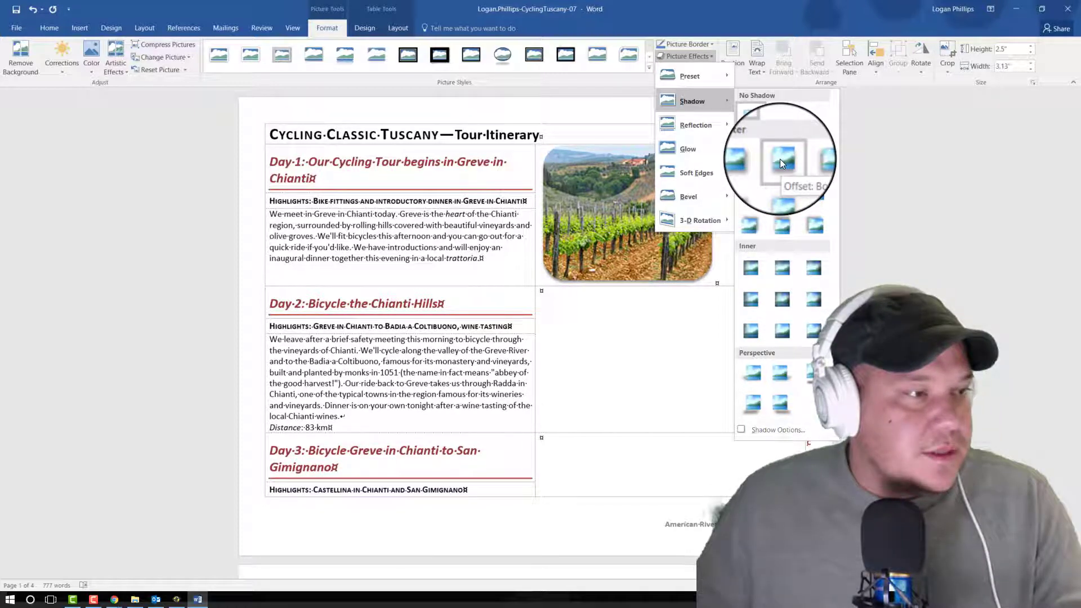
click(783, 194)
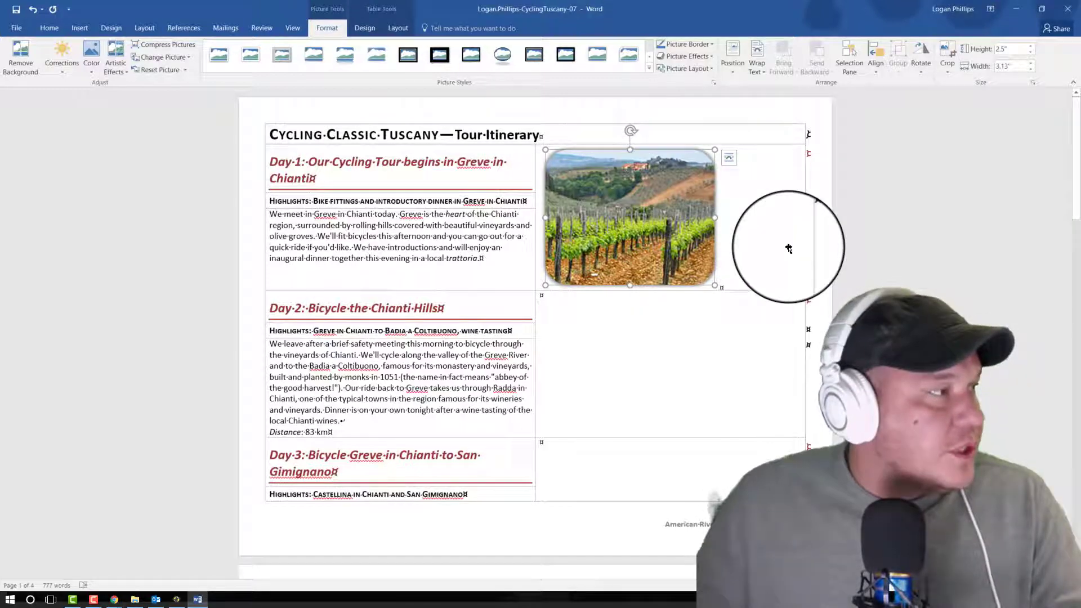
Step: Centre the Day 1 picture both horizontally and vertically within its table cell
click(732, 56)
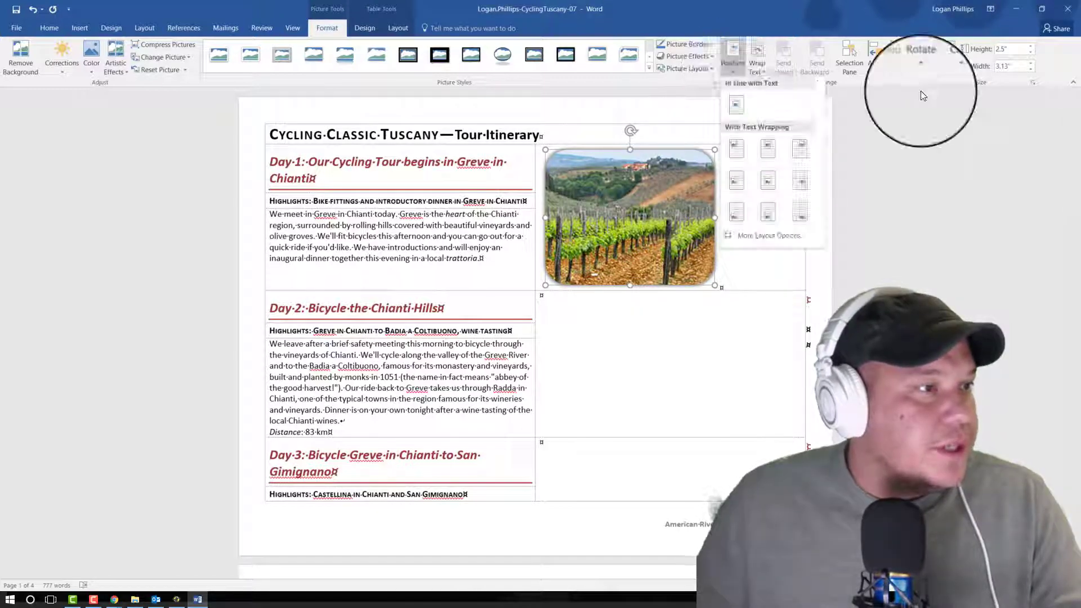
click(922, 96)
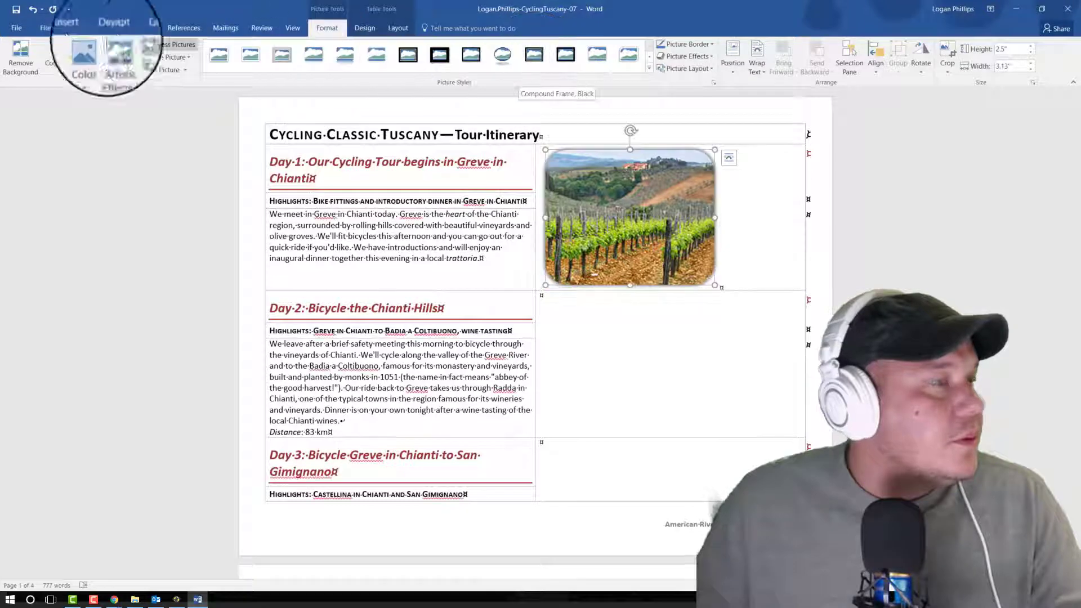
click(49, 27)
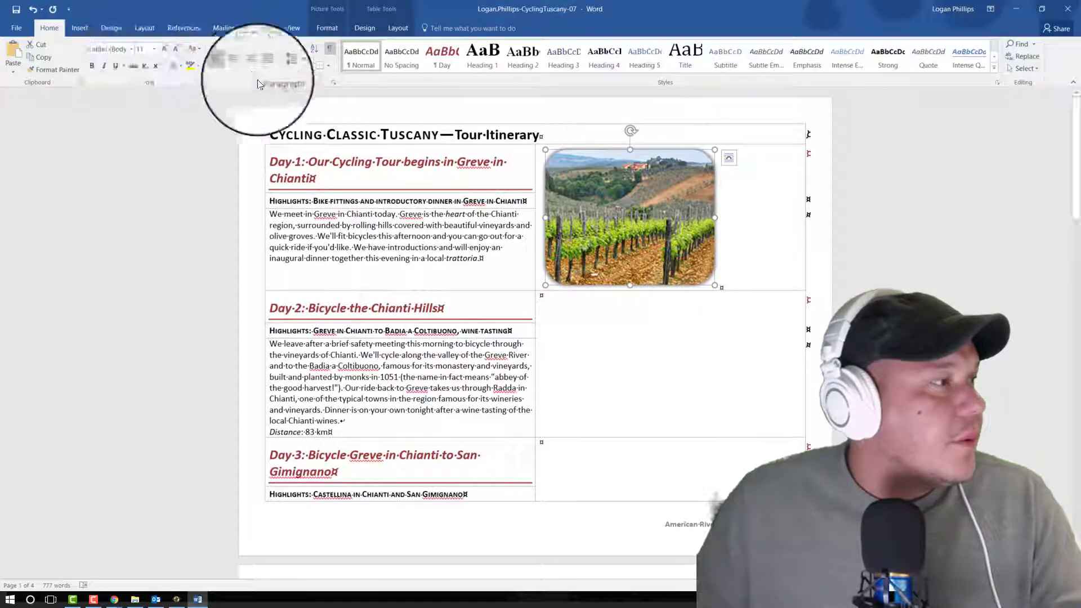
click(241, 65)
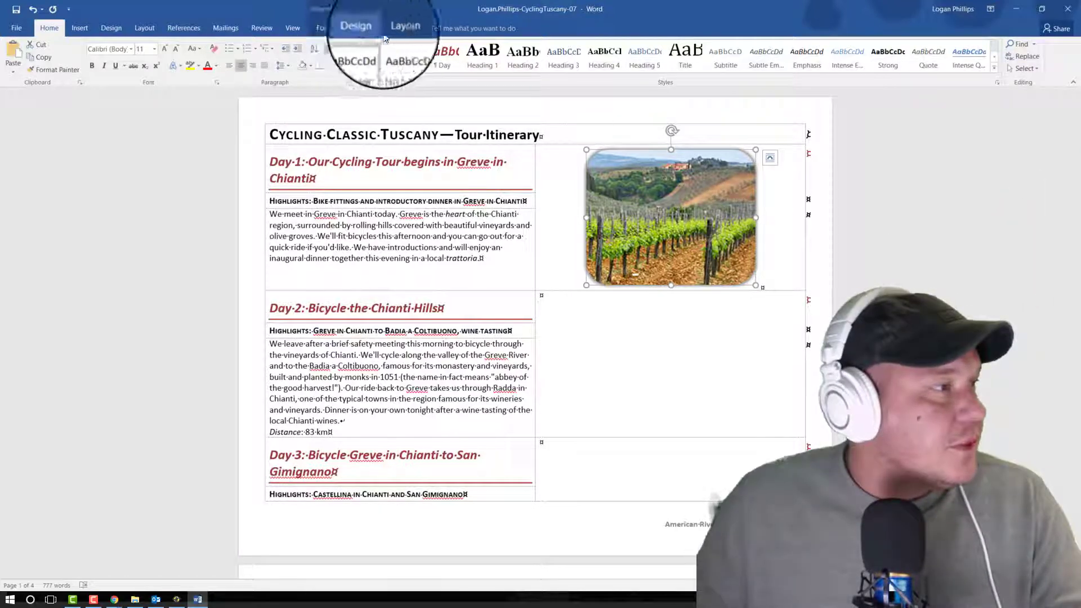
click(404, 34)
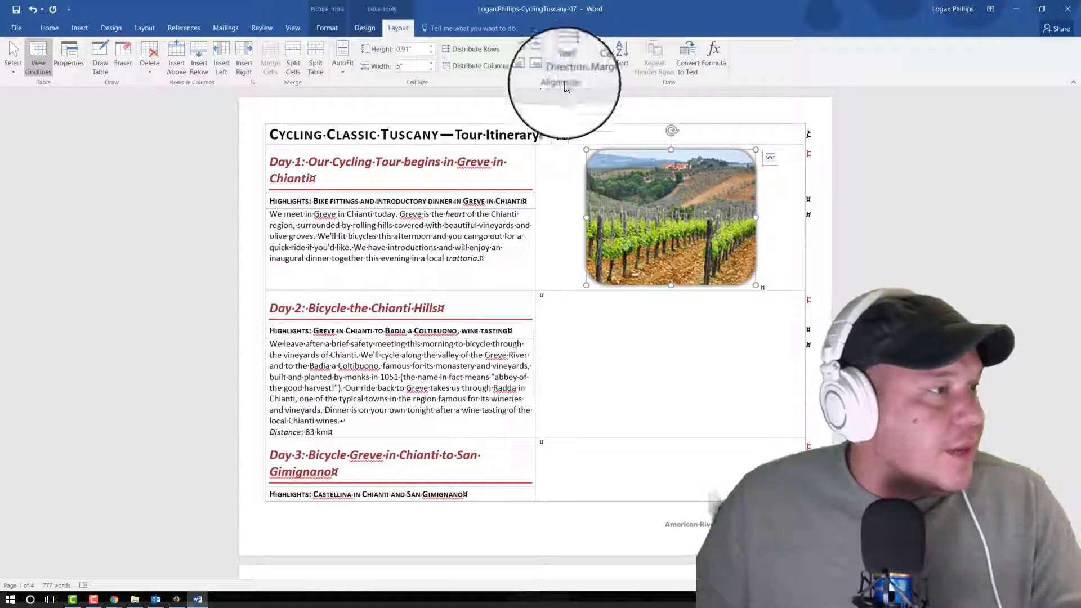
click(532, 55)
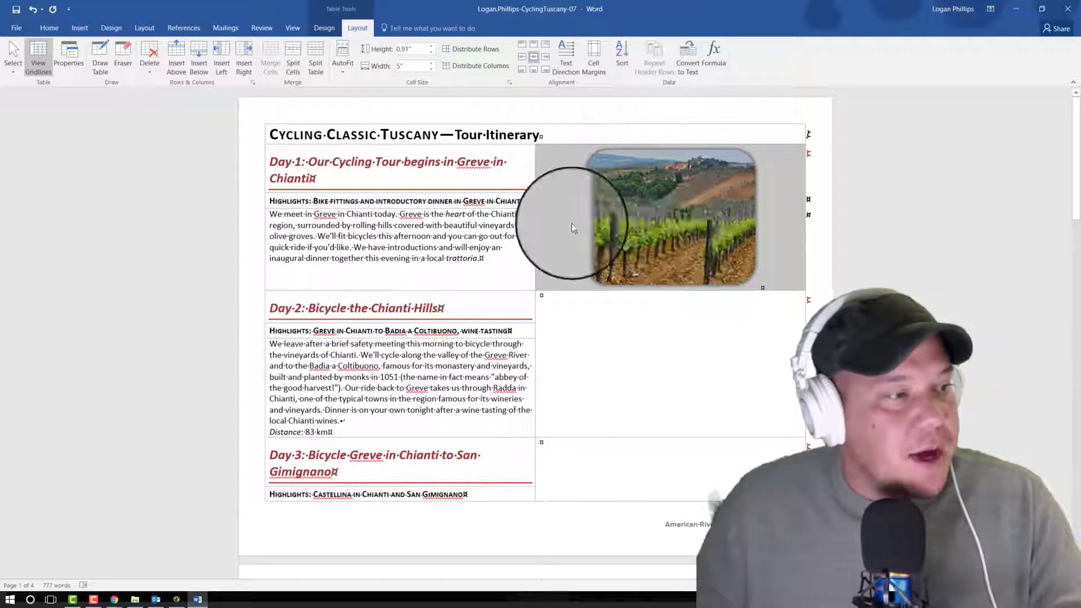
click(694, 224)
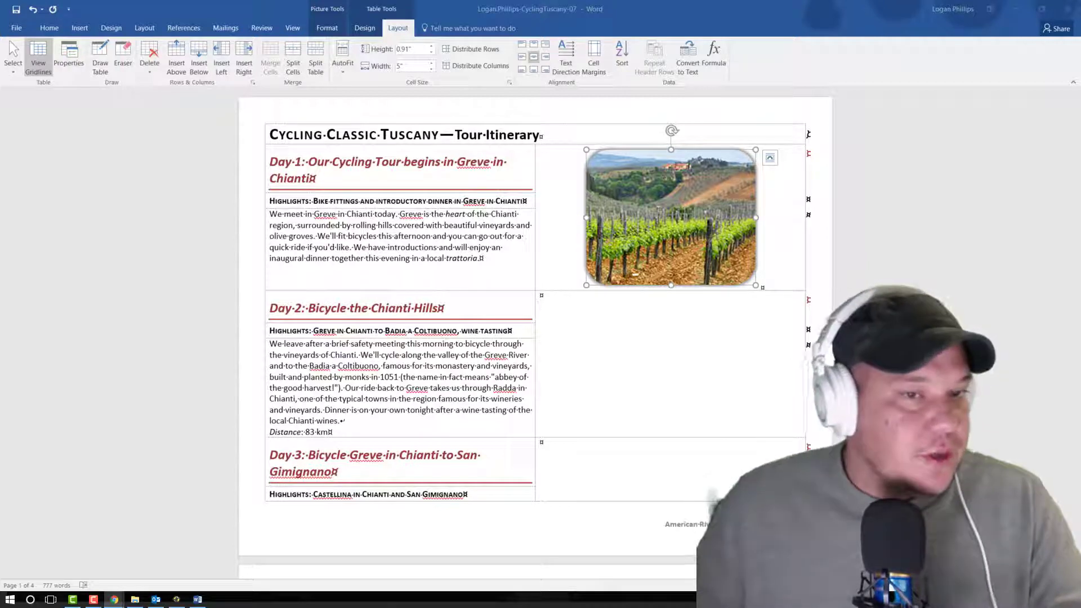
Step: Insert the picture Day2-07 into the merged cell beside the Day 2 text
drag(652, 400, 648, 335)
click(661, 337)
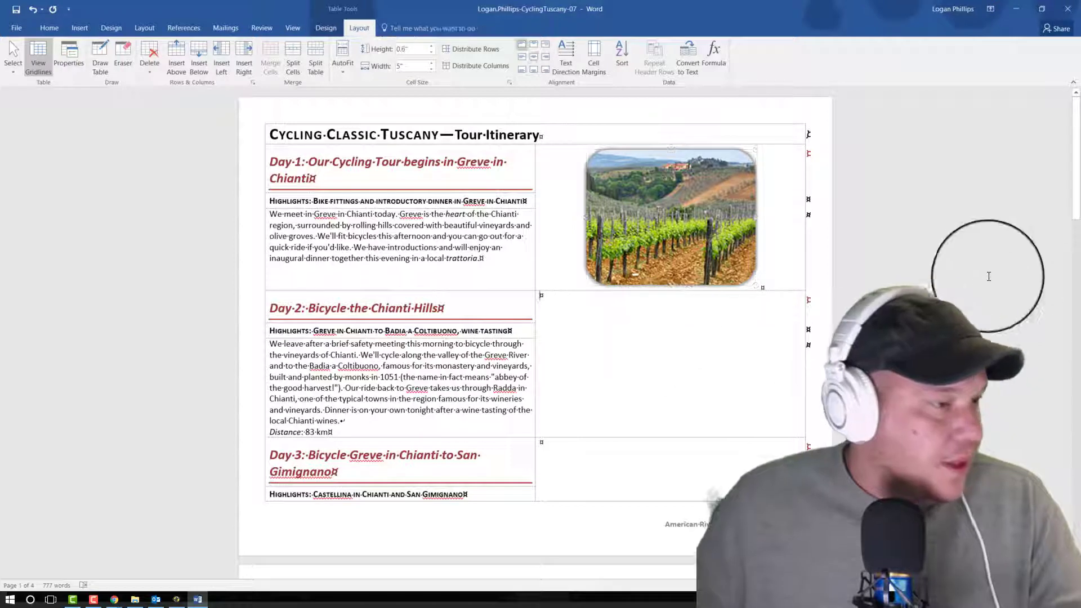
scroll(967, 291, down, 1)
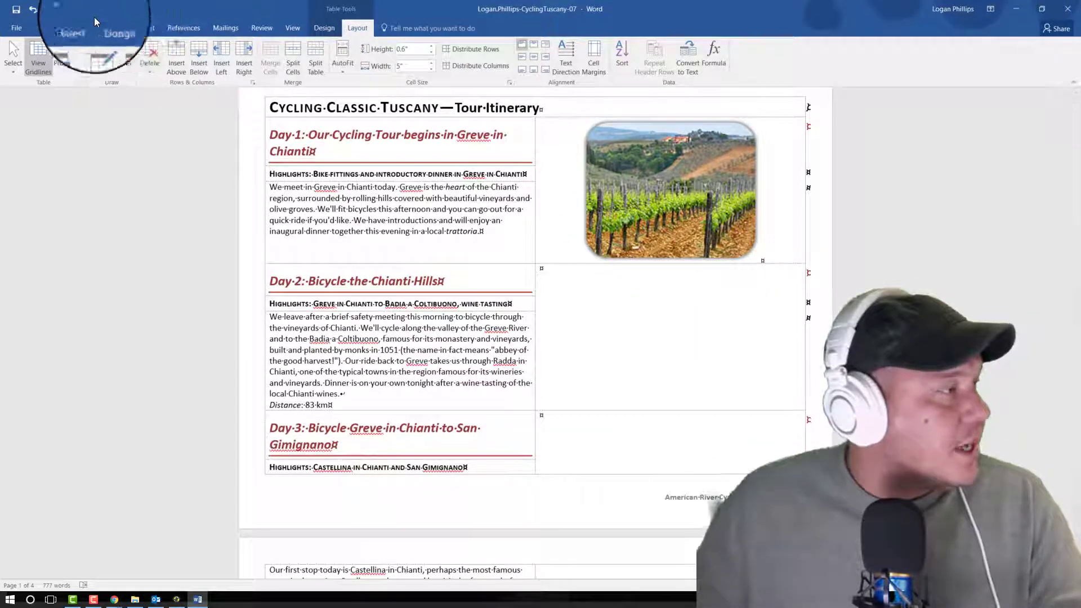
click(83, 36)
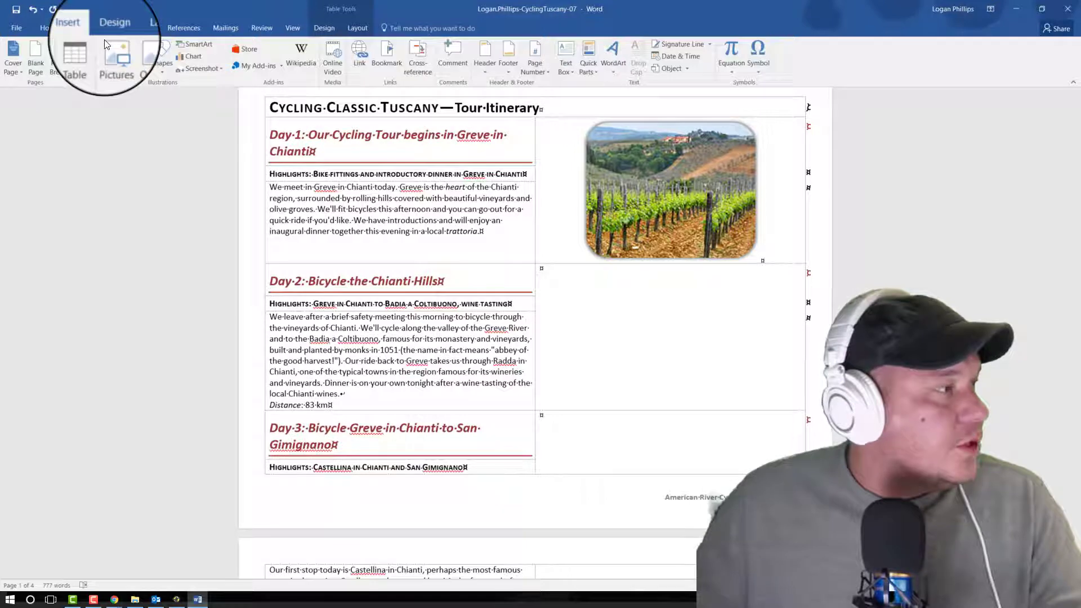
click(138, 57)
click(193, 82)
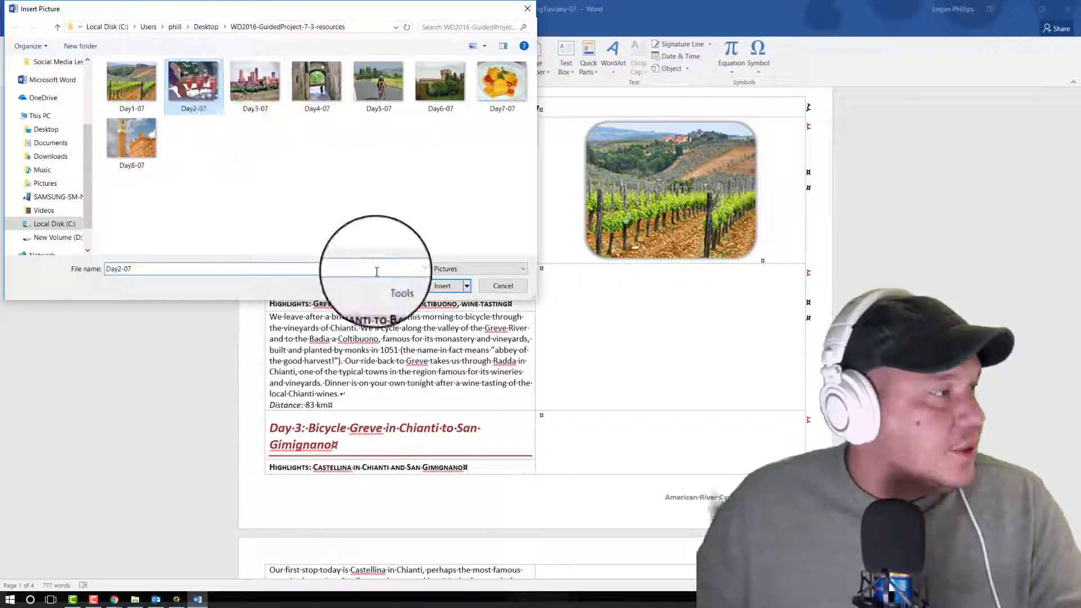
click(442, 285)
Step: Insert the picture Day3-07 into the merged cell beside the Day 3 text
scroll(518, 290, down, 1)
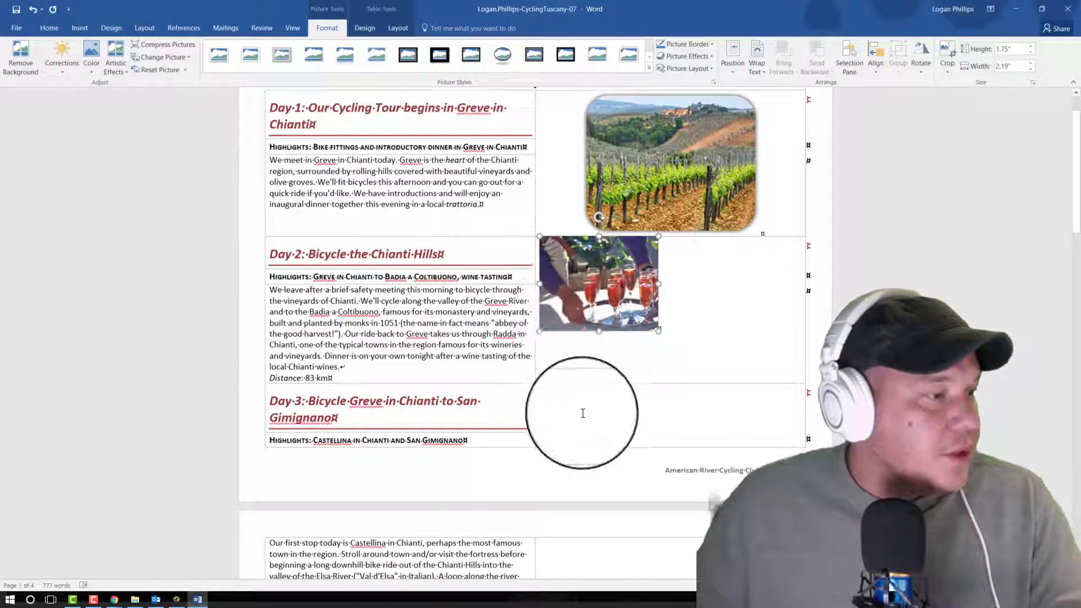
click(602, 390)
click(79, 28)
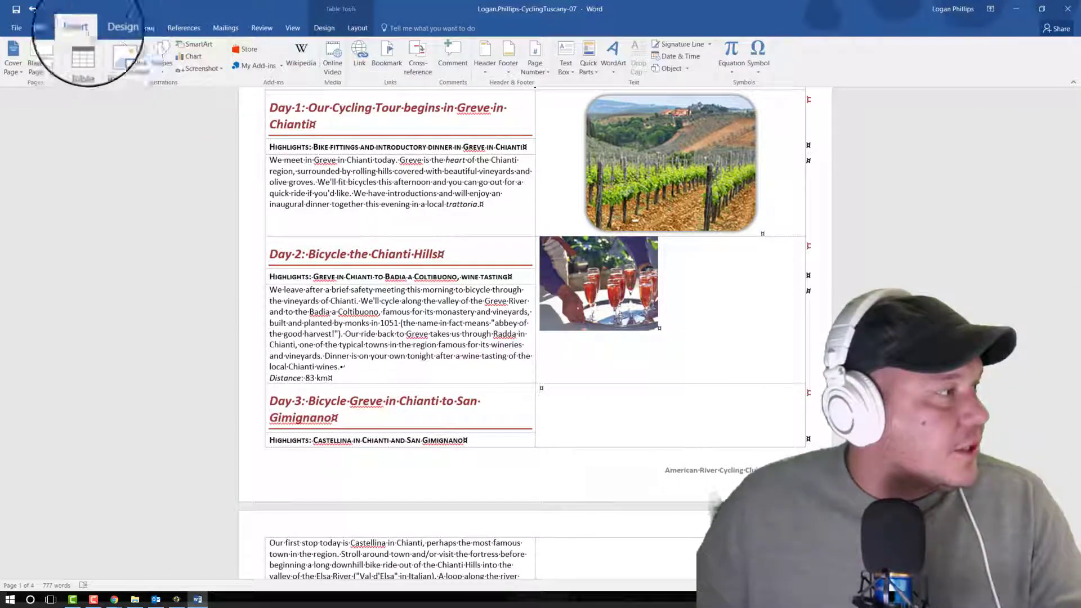
click(124, 57)
click(256, 81)
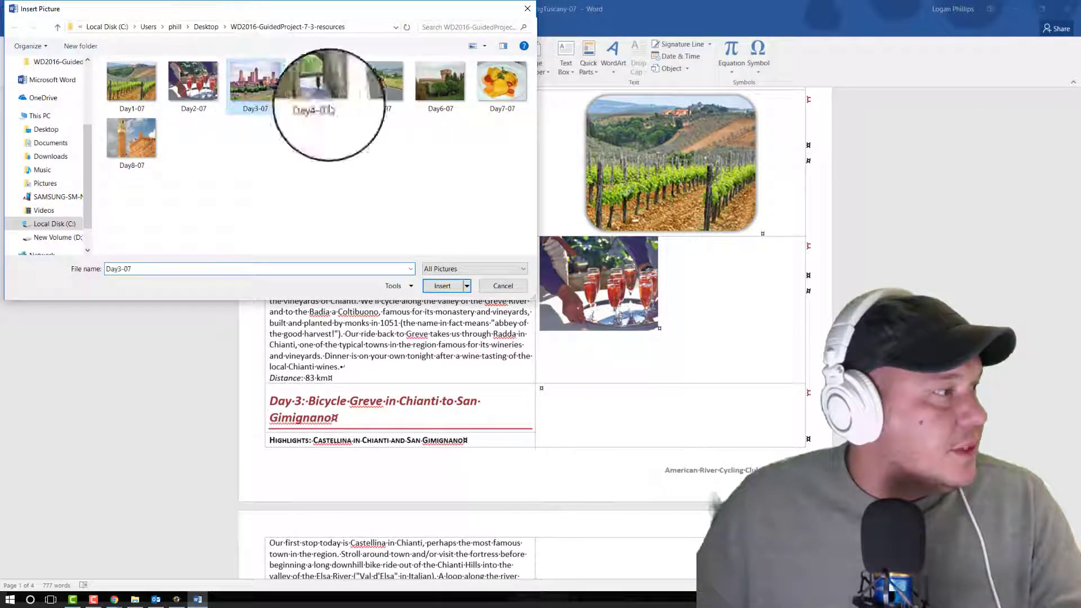
click(442, 282)
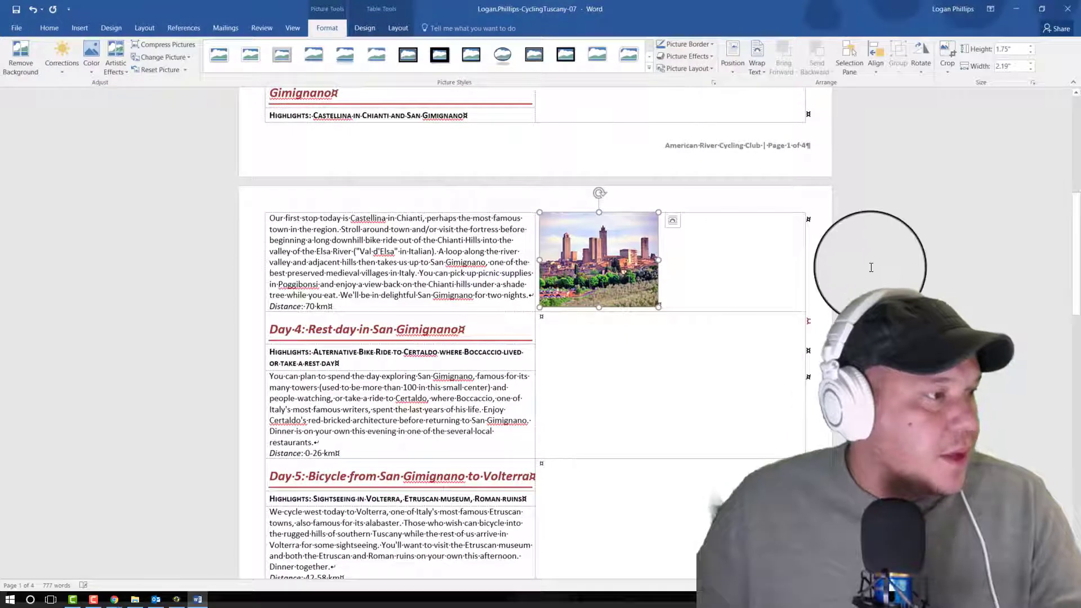
Step: Insert the picture Day4-07 into the merged cell beside the Day 4 text
scroll(871, 267, down, 1)
scroll(871, 268, down, 1)
click(666, 374)
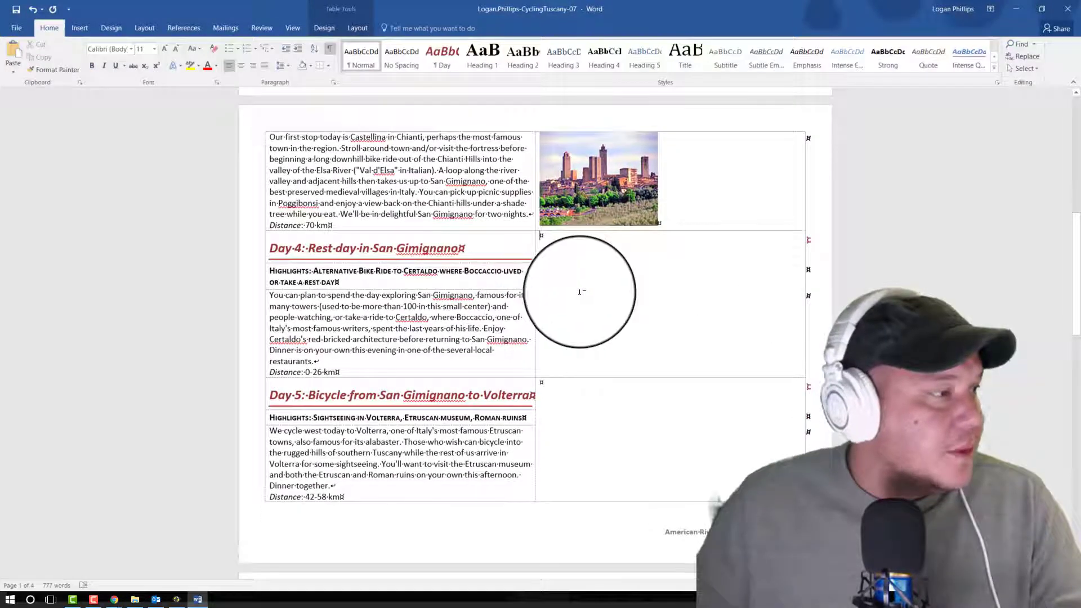
click(79, 28)
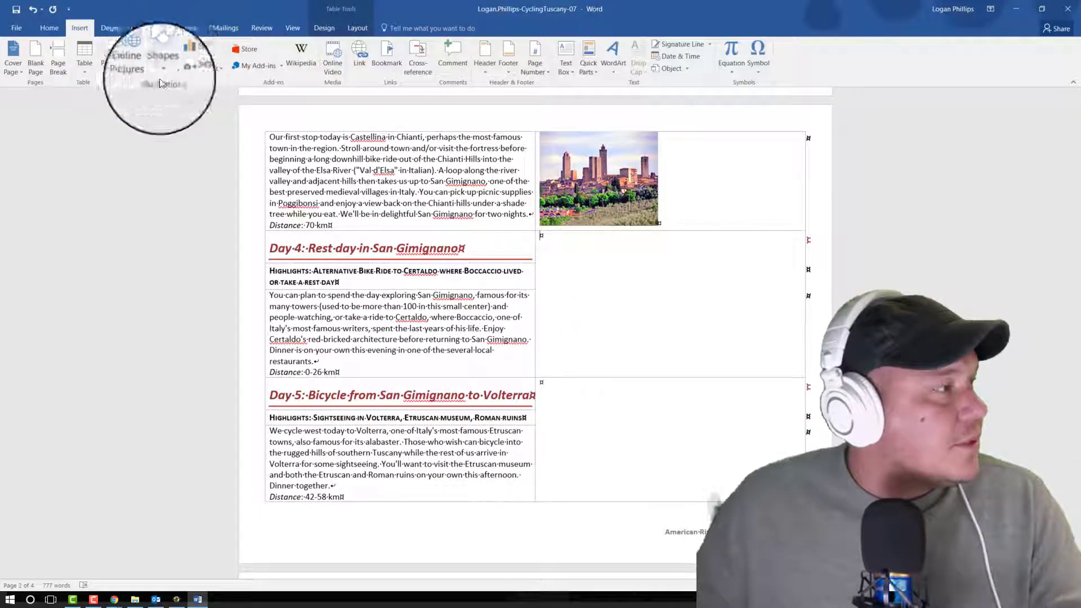
click(121, 73)
click(324, 84)
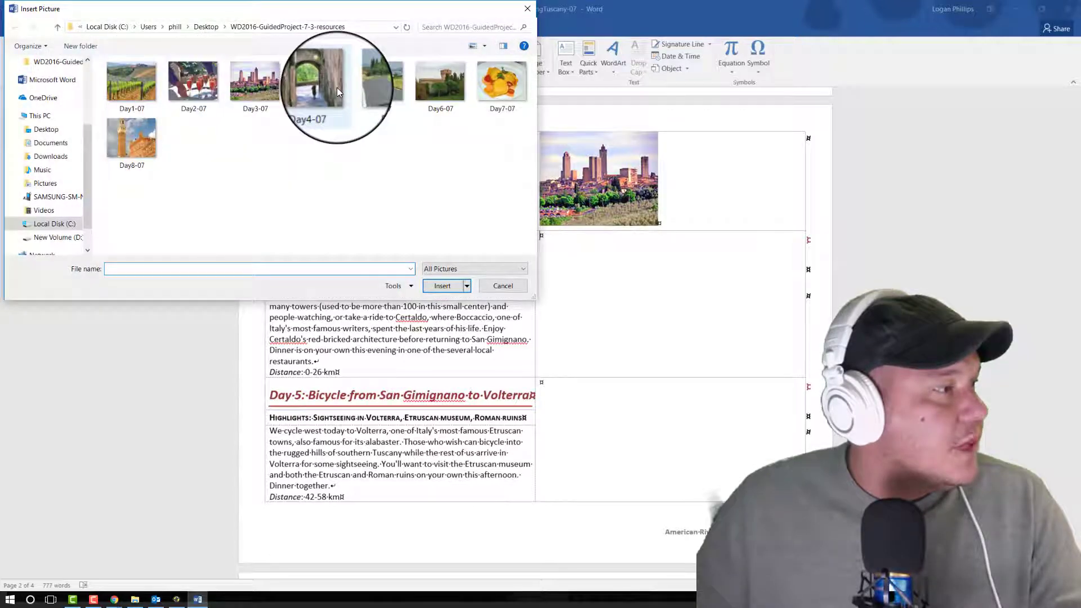
click(440, 286)
Step: Insert the picture Day5-07 into the merged cell beside the Day 5 text
scroll(615, 270, down, 2)
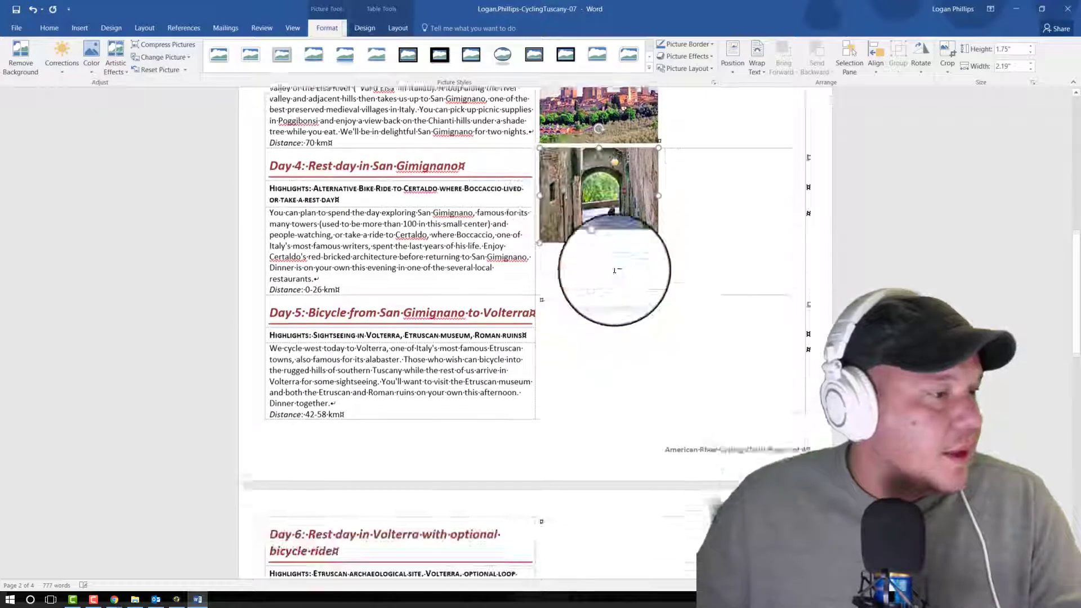
click(611, 320)
click(79, 28)
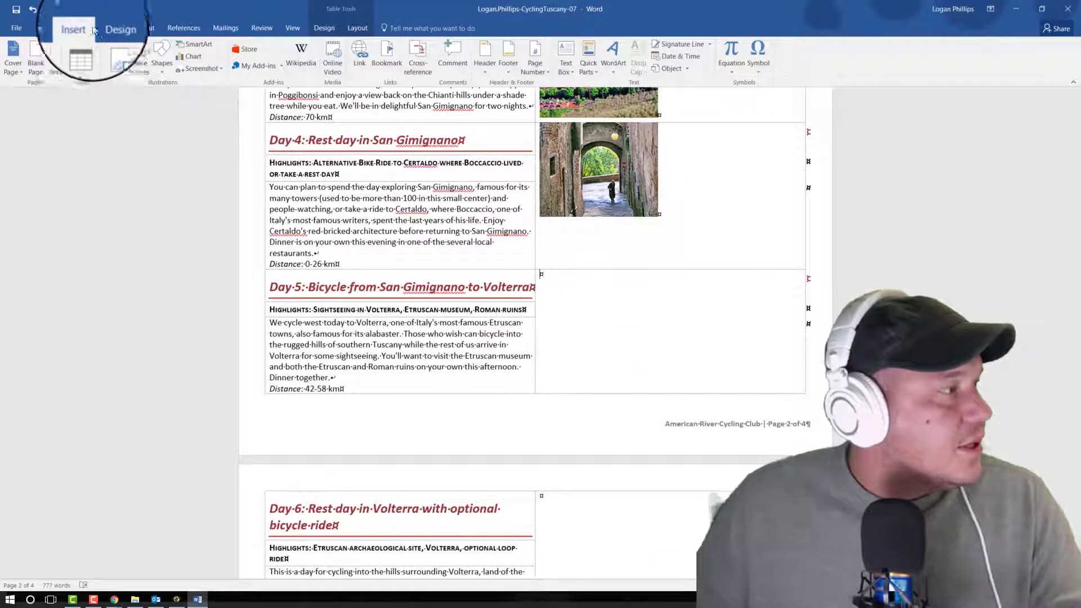
click(107, 66)
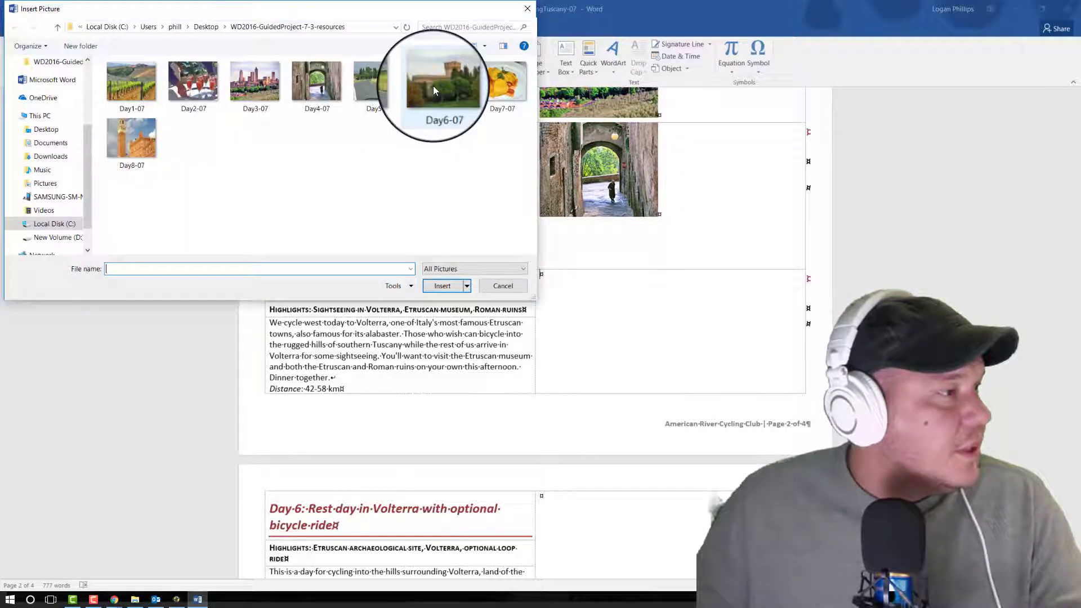
click(375, 84)
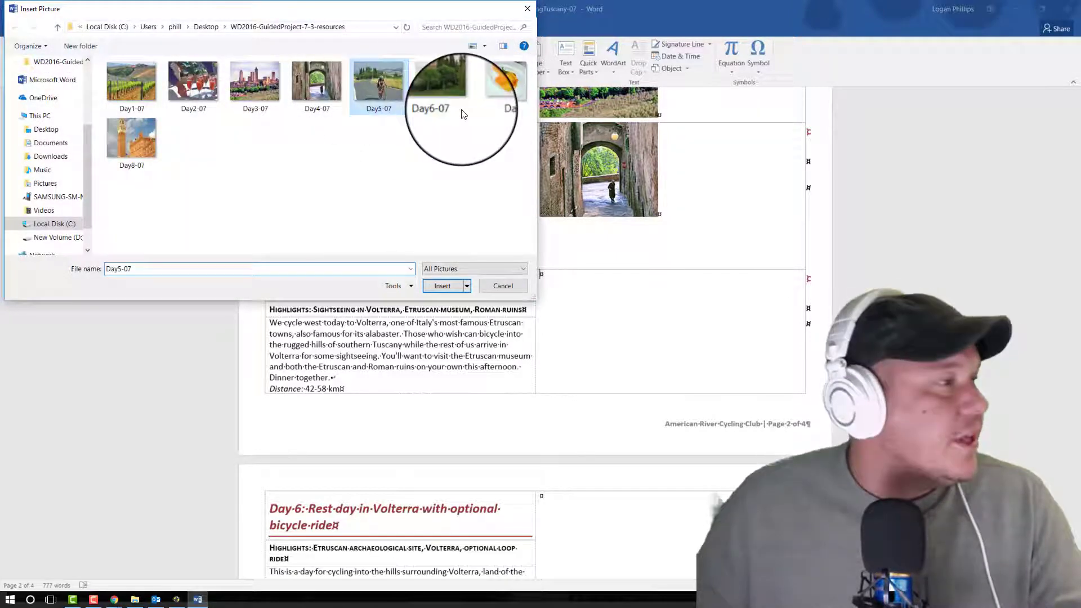
click(443, 286)
Step: Insert the picture Day6-07 into the merged cell beside the Day 6 text
scroll(676, 305, down, 3)
click(591, 350)
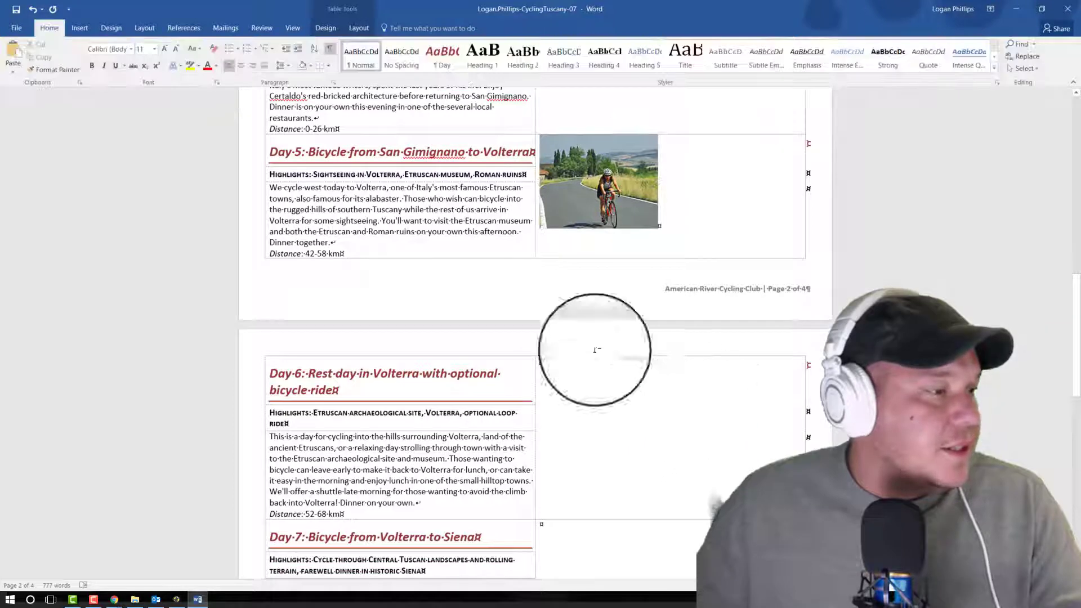
click(72, 27)
click(106, 66)
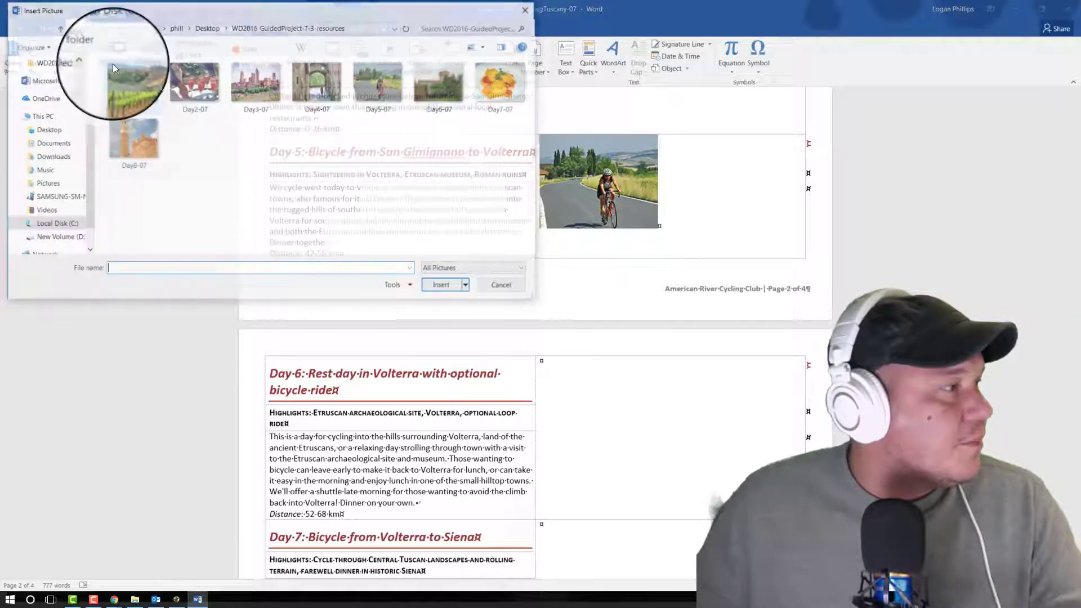
click(445, 99)
click(446, 288)
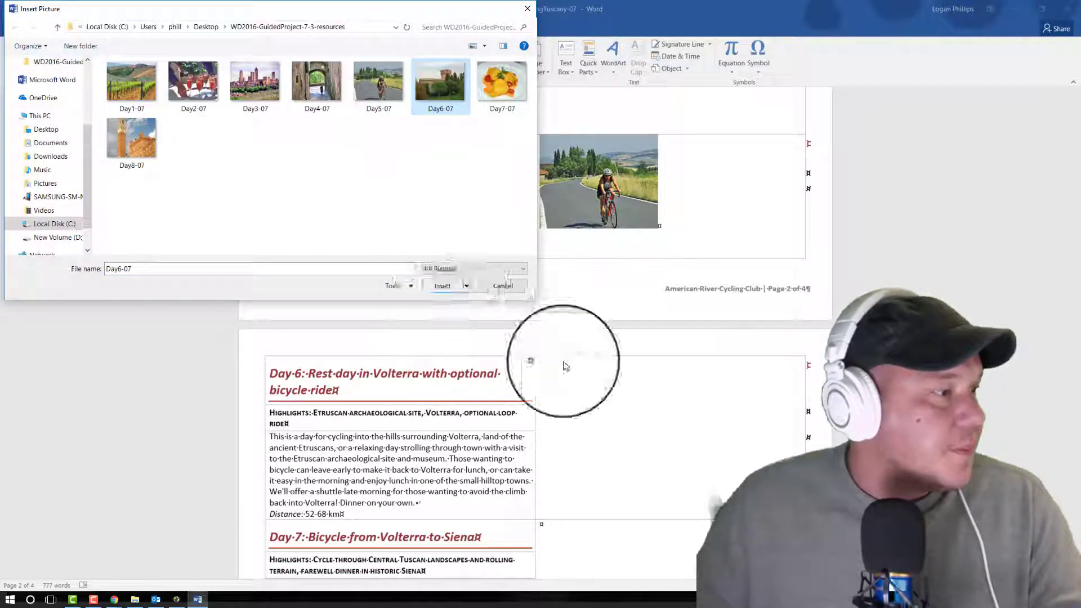
Step: Insert the picture Day7-07 into the merged cell beside the Day 7 text
scroll(692, 331, down, 3)
click(603, 447)
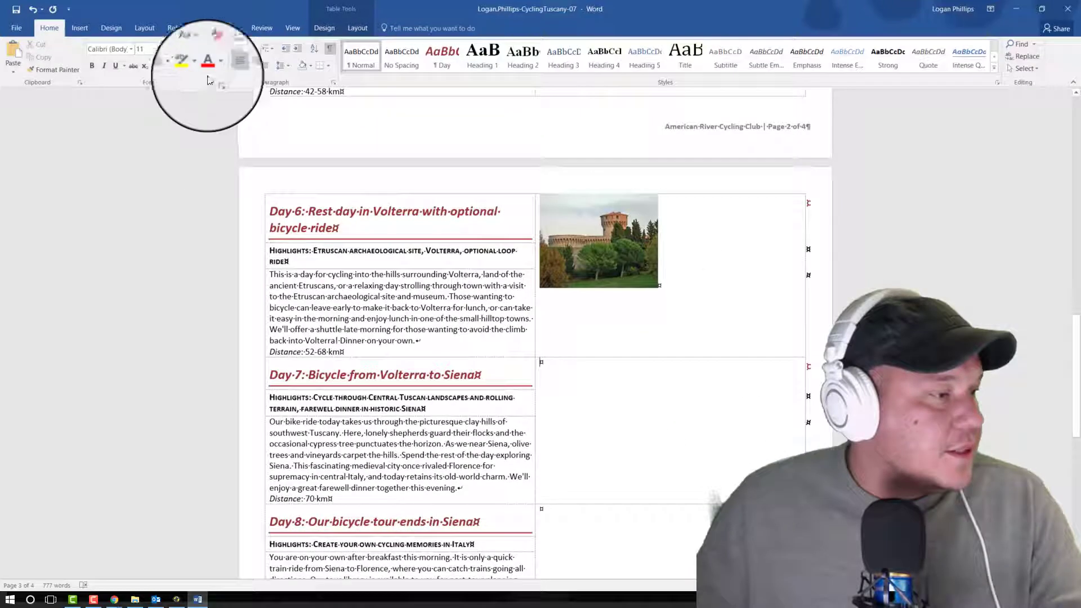
click(81, 31)
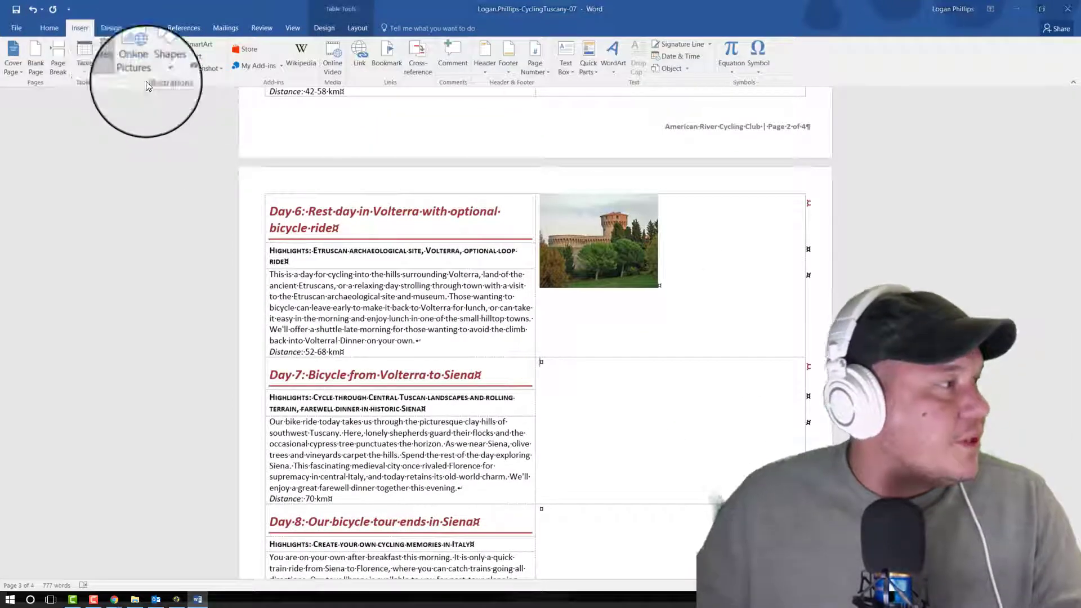
click(107, 66)
click(501, 82)
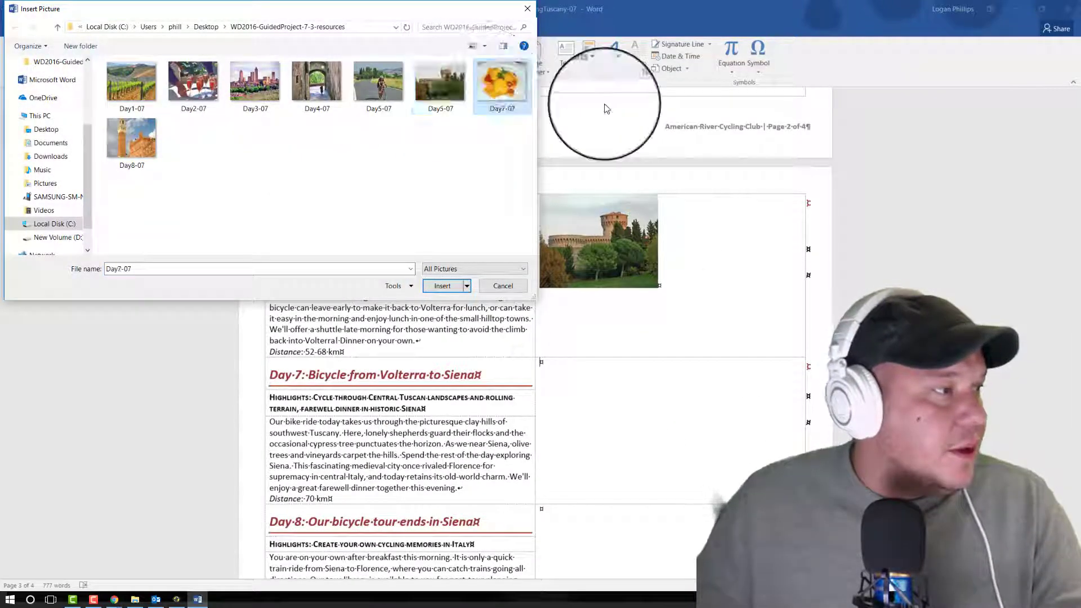
click(439, 300)
Step: Insert the picture Day8-07 into the merged cell beside the Day 8 text
scroll(777, 315, down, 3)
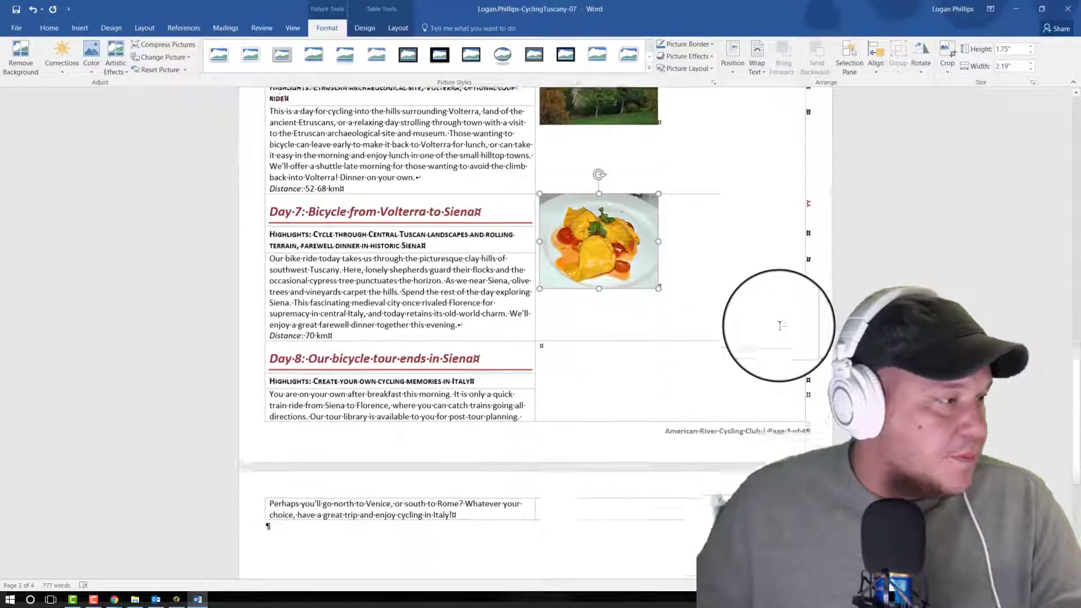
click(671, 365)
click(79, 27)
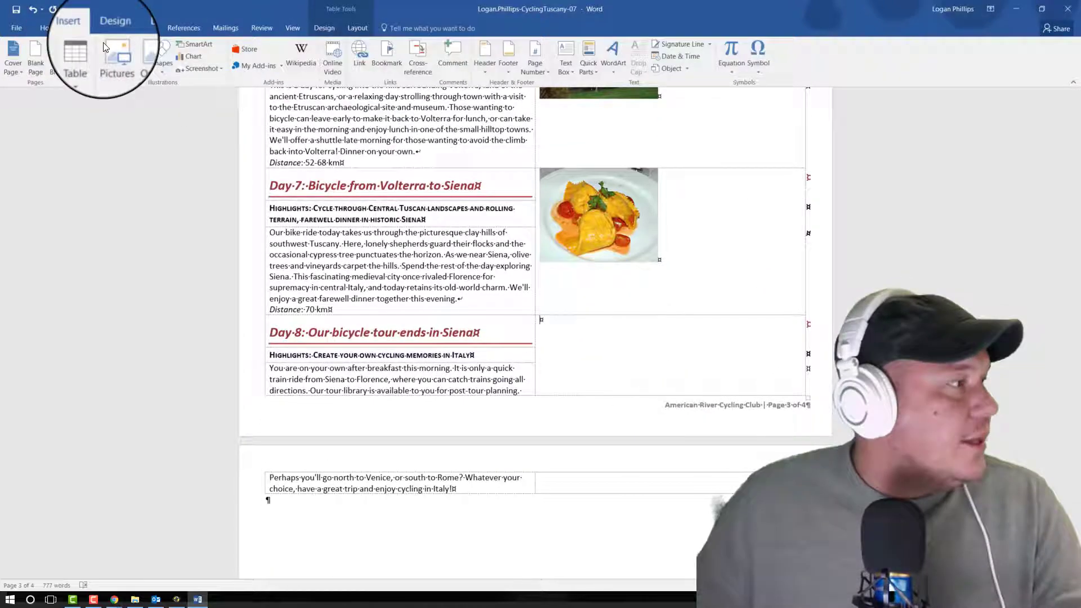
click(117, 54)
click(132, 138)
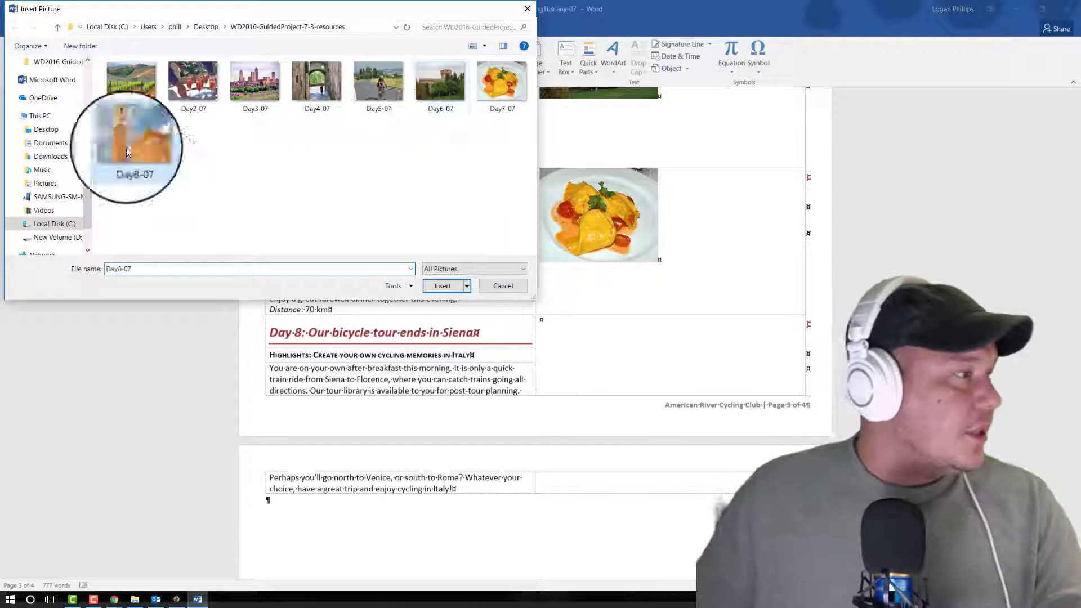
click(450, 287)
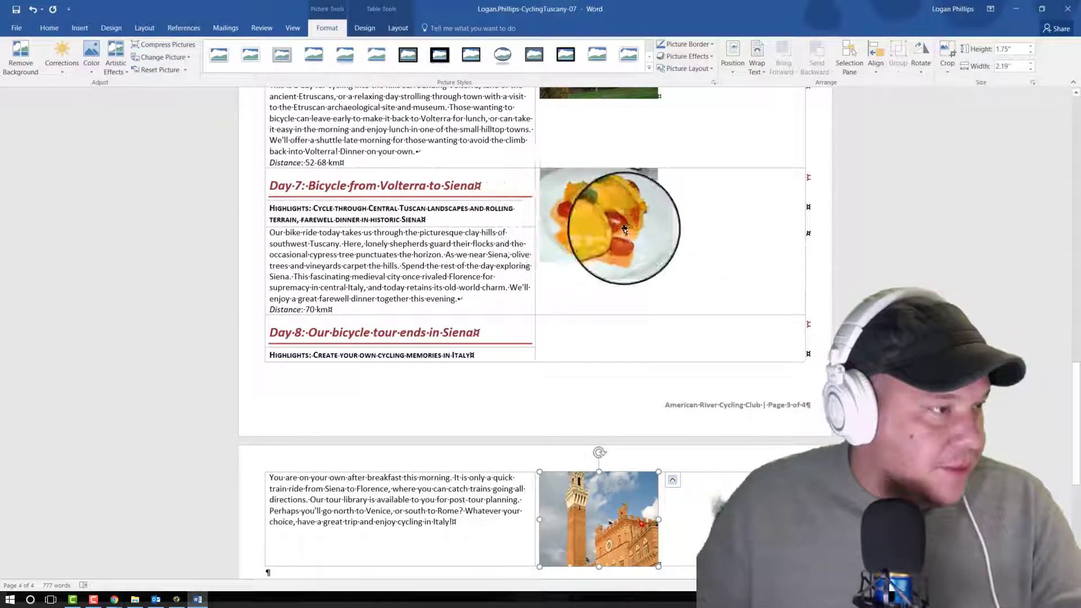
scroll(647, 304, down, 2)
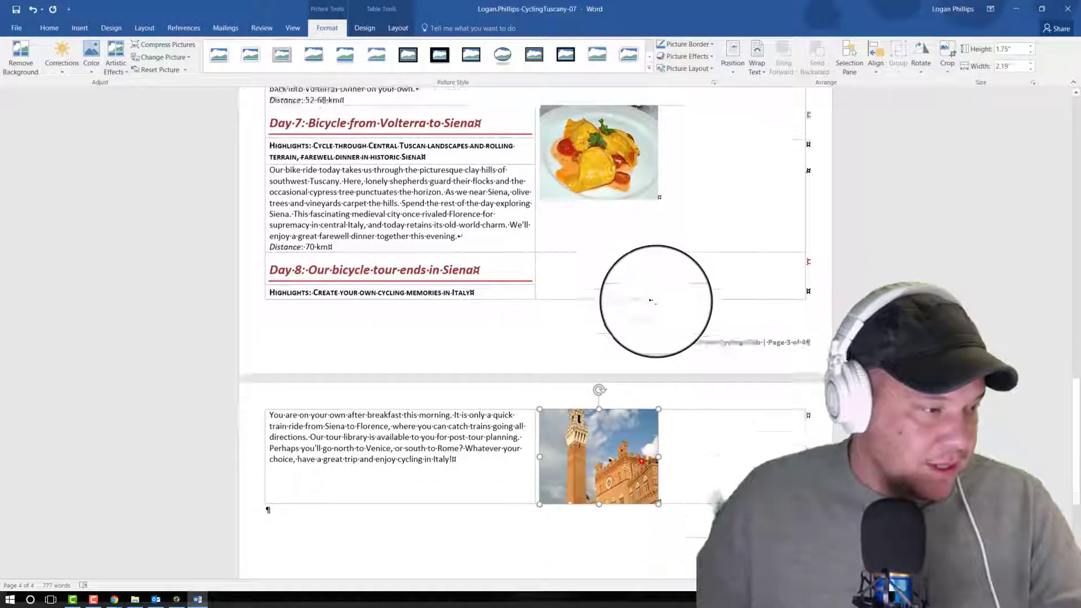
scroll(732, 324, up, 1)
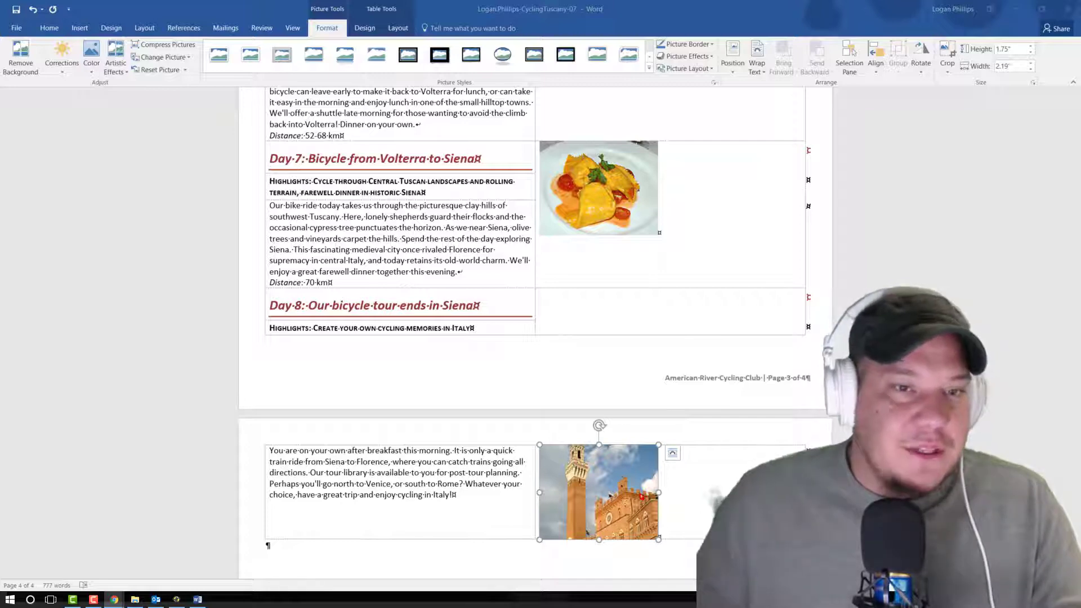
scroll(883, 274, up, 3)
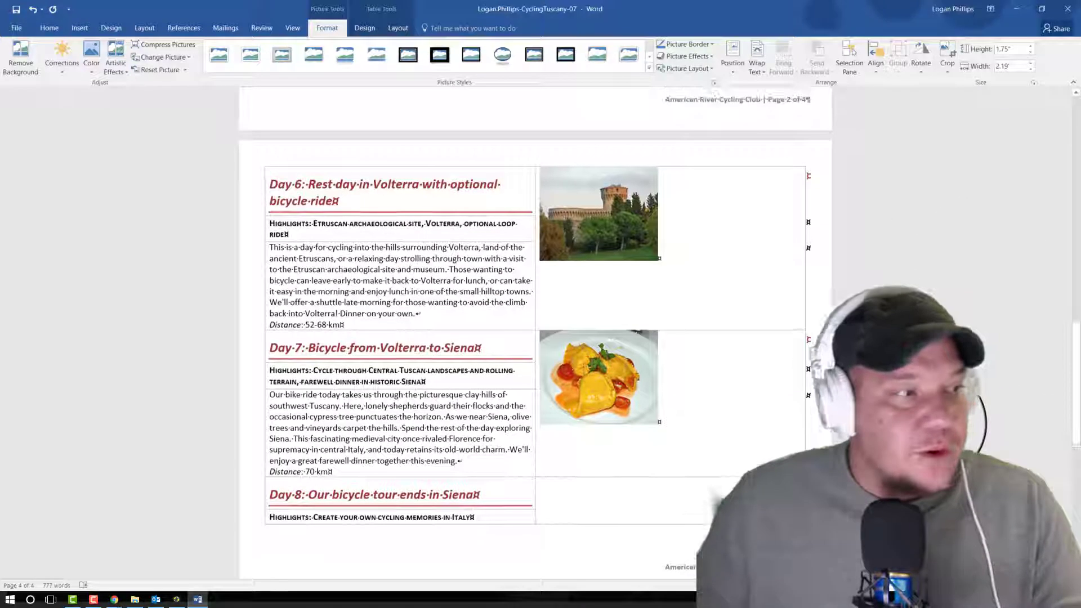
scroll(815, 346, up, 15)
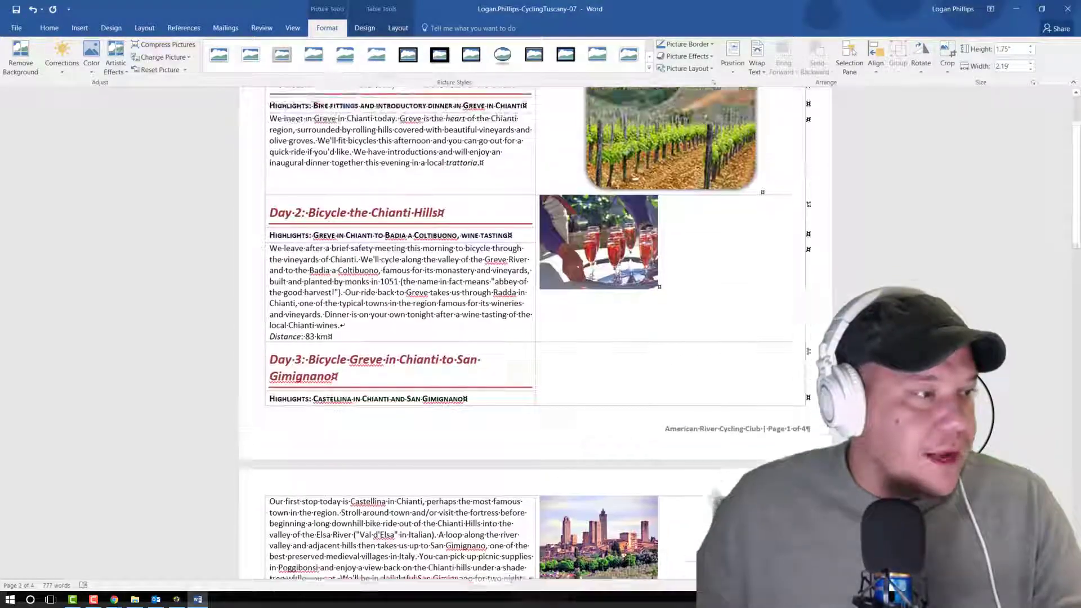
click(603, 335)
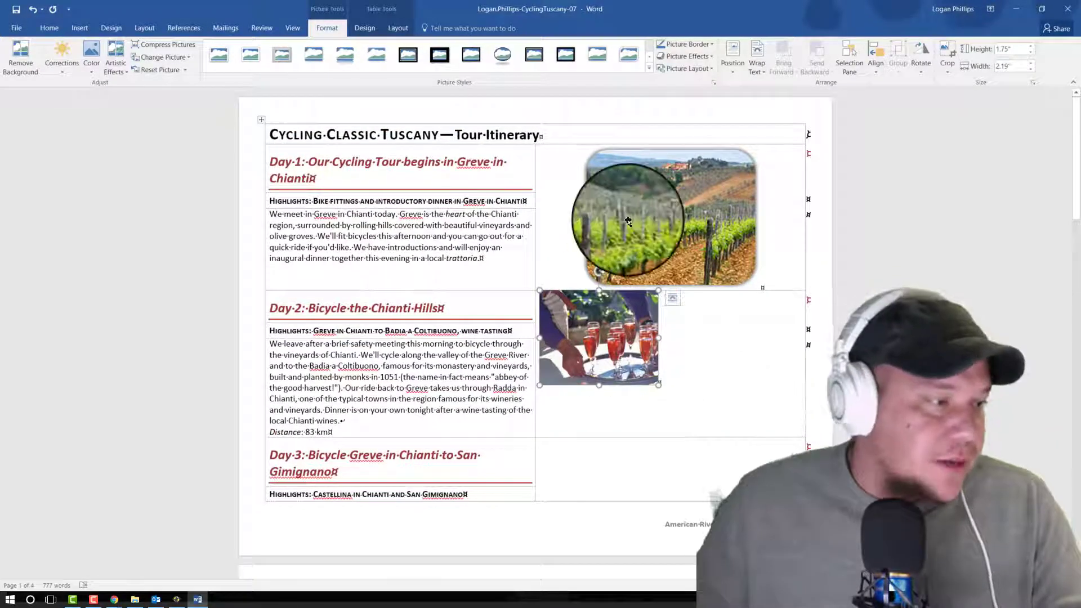
click(707, 59)
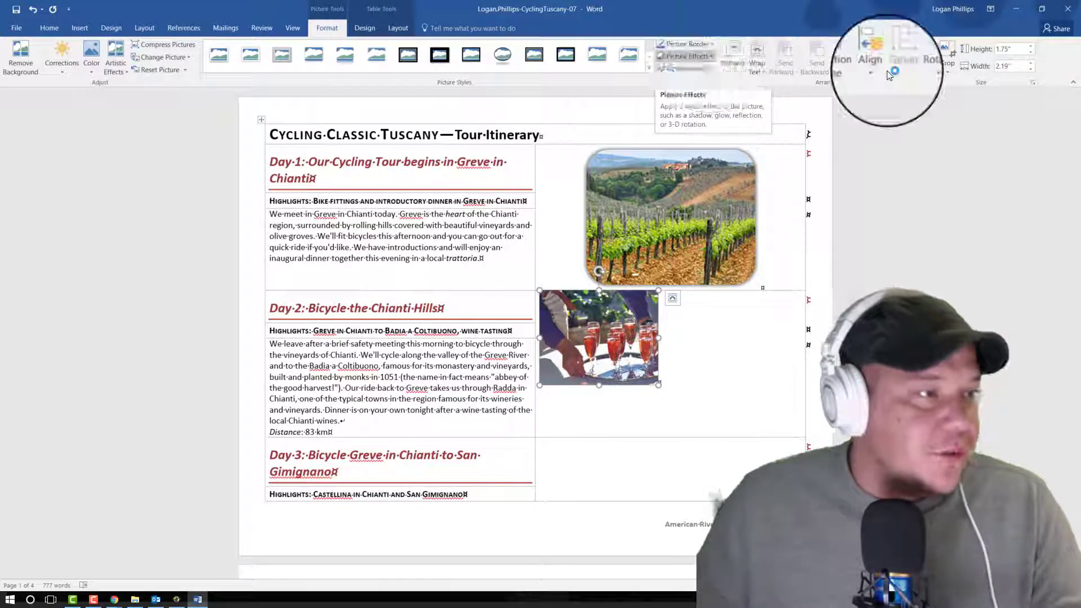
mouse_move(708, 102)
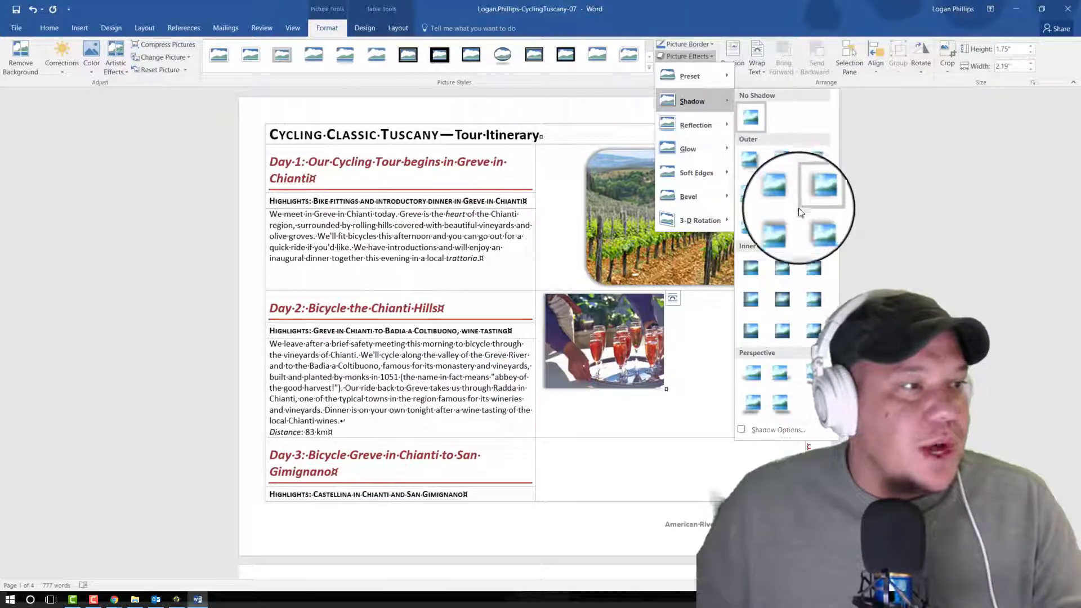
click(937, 242)
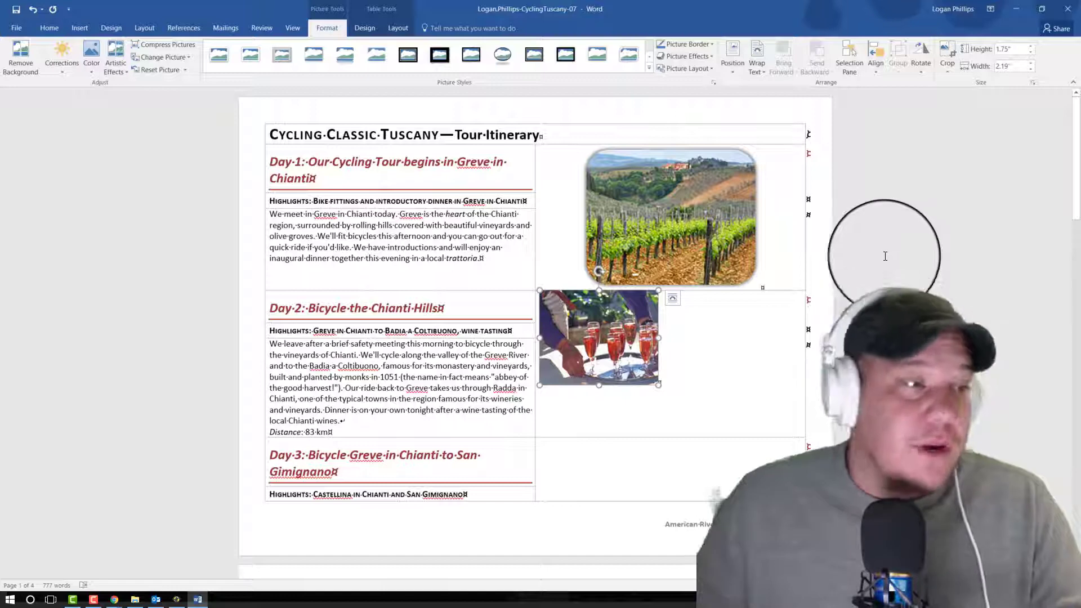
Step: Copy the Day 1 picture's formatting to the Day 2 picture with Format Painter
click(642, 206)
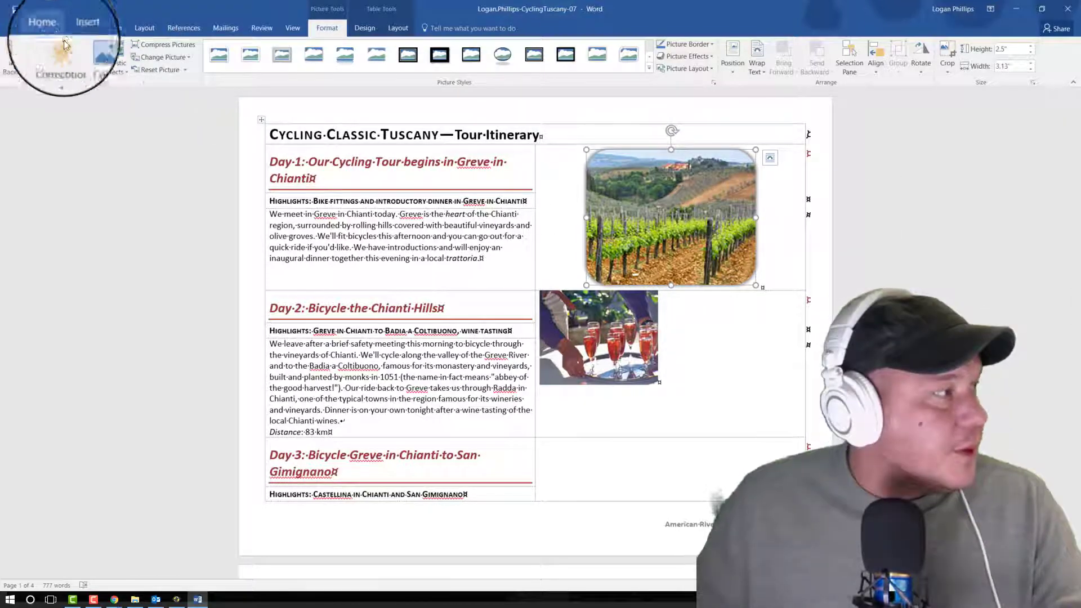
click(50, 28)
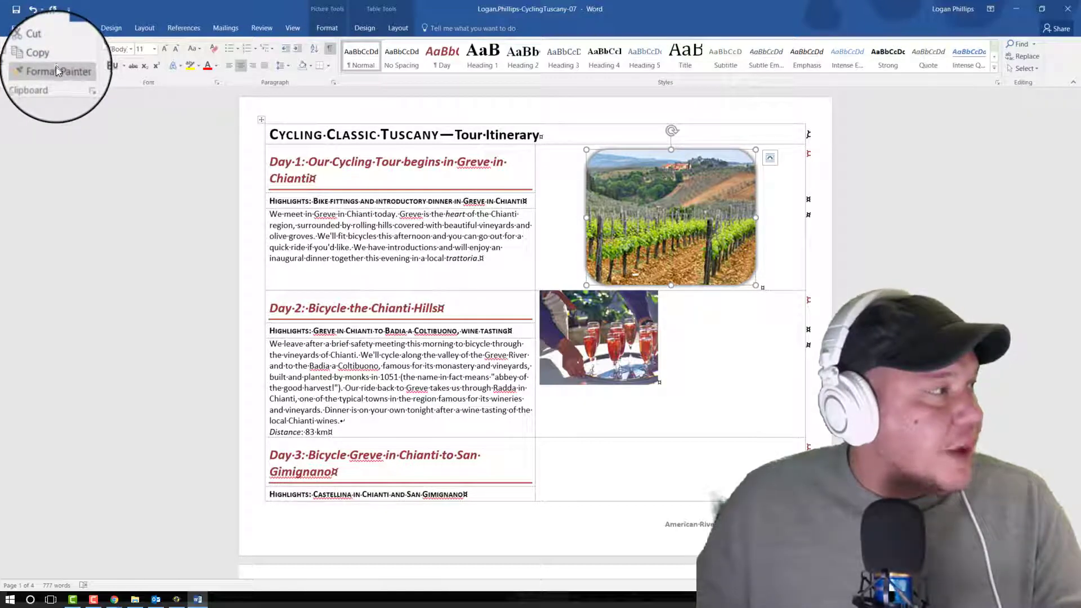
click(52, 68)
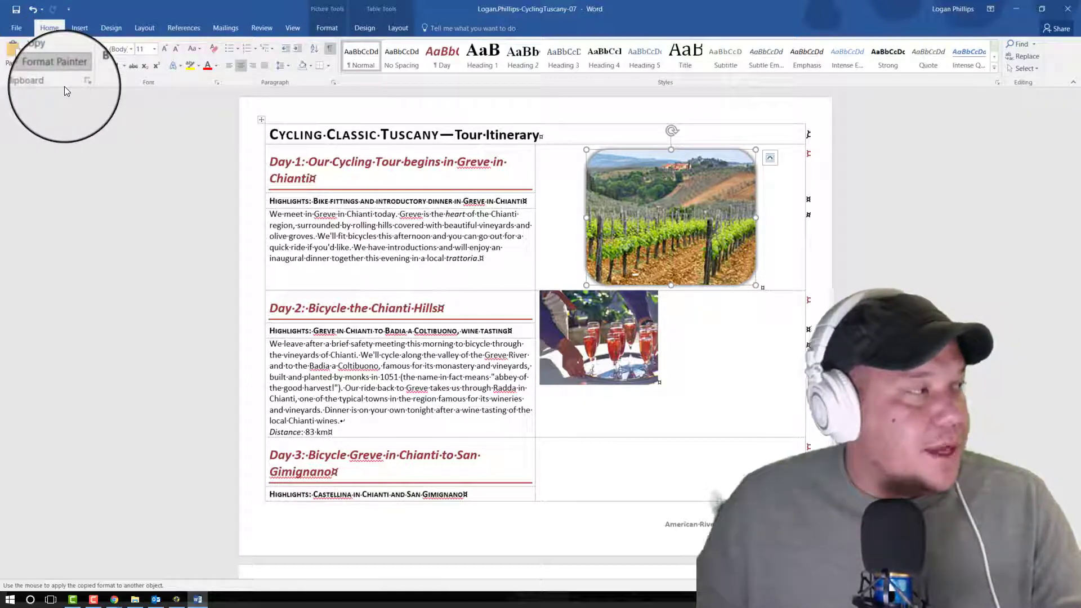
click(594, 334)
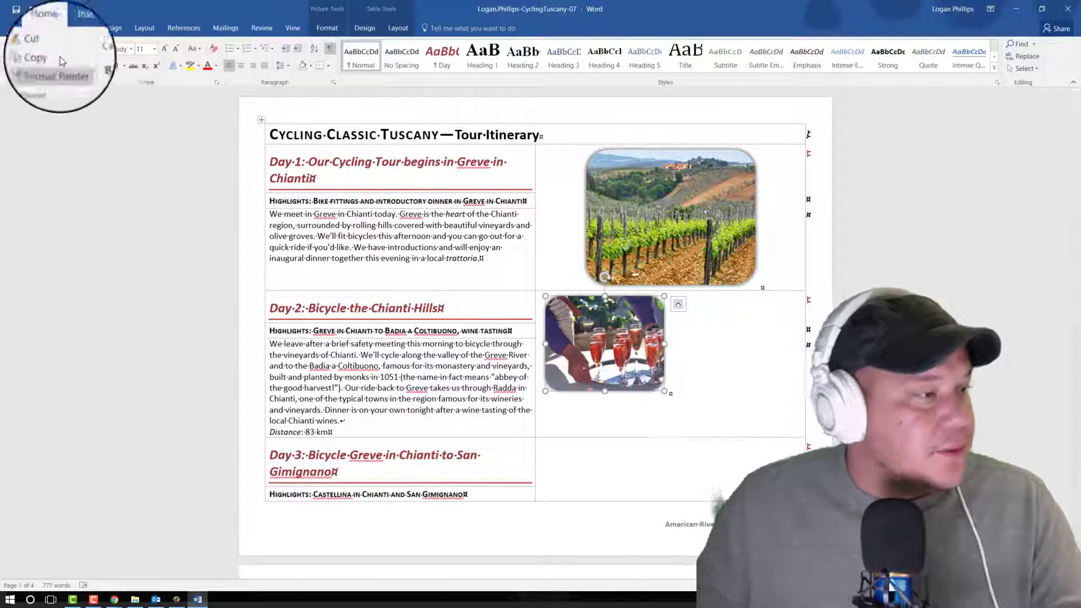
Step: Copy the Day 1 picture's formatting to the Day 3 picture with Format Painter
scroll(670, 257, down, 5)
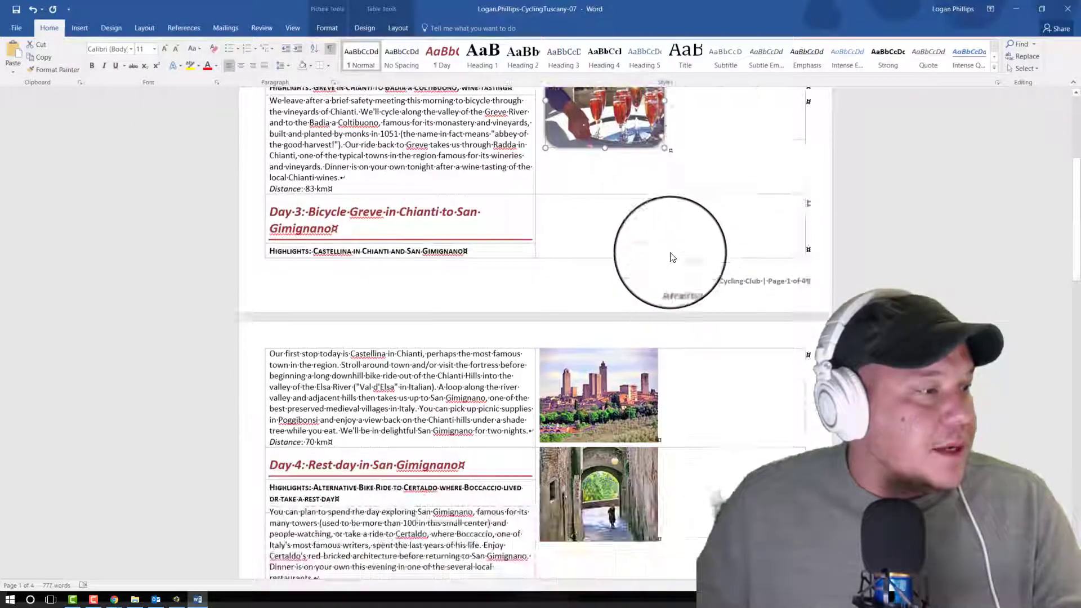
scroll(700, 181, up, 3)
click(670, 133)
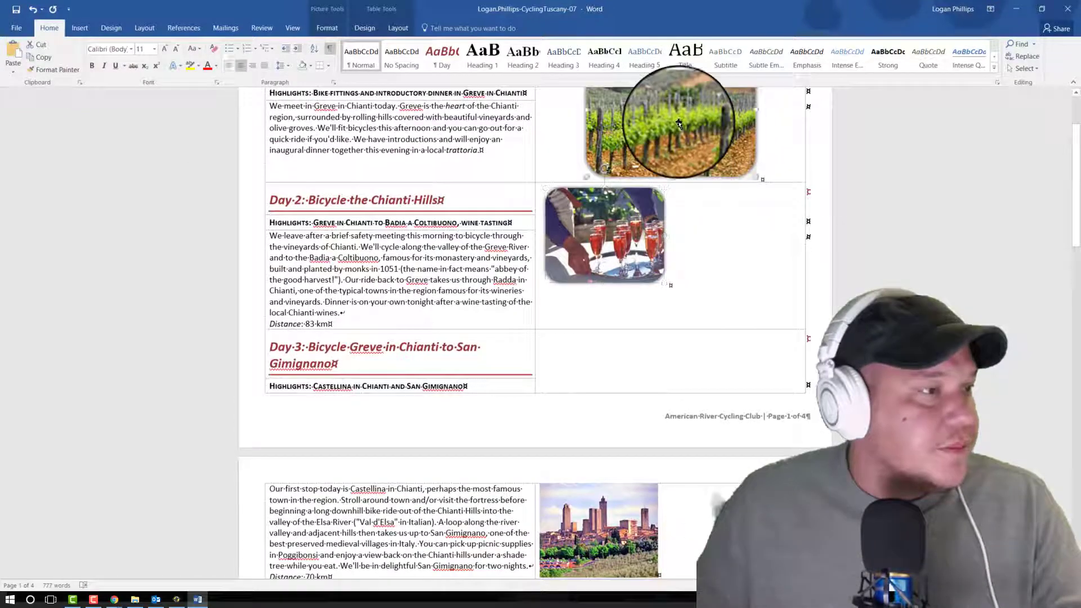
click(64, 76)
scroll(636, 282, down, 4)
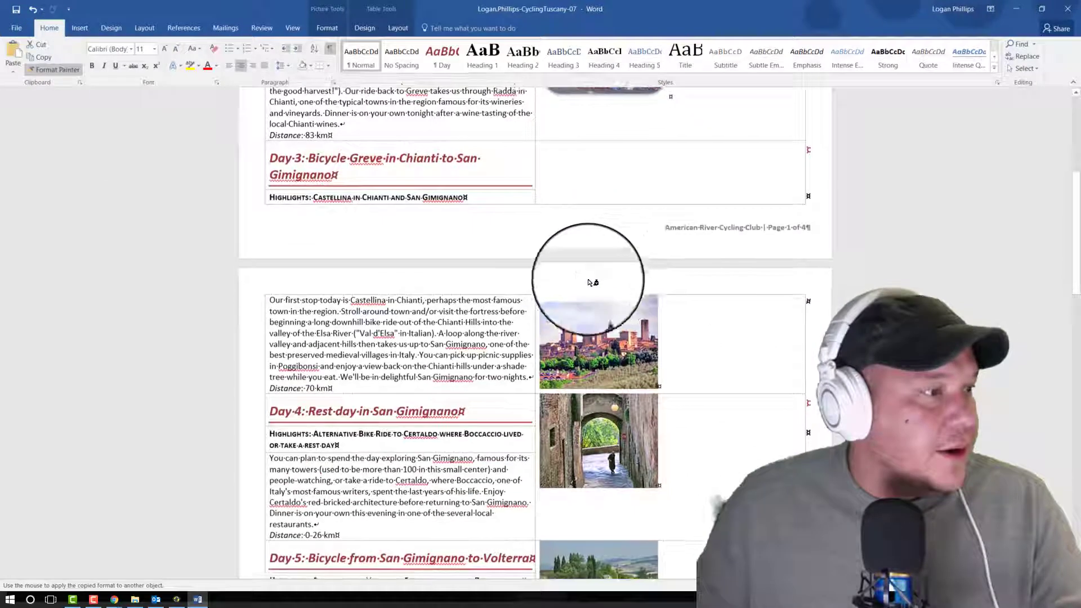
click(605, 338)
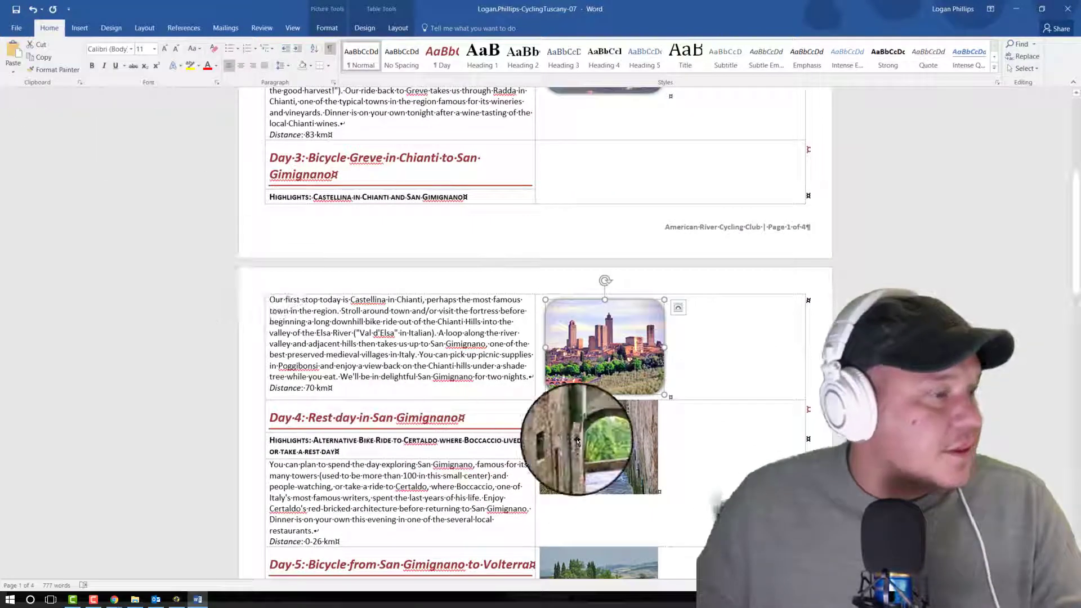
Step: Use Format Painter to carry the Day 3 picture's formatting over to the Day 4 picture and on to the Day 5 picture
click(47, 74)
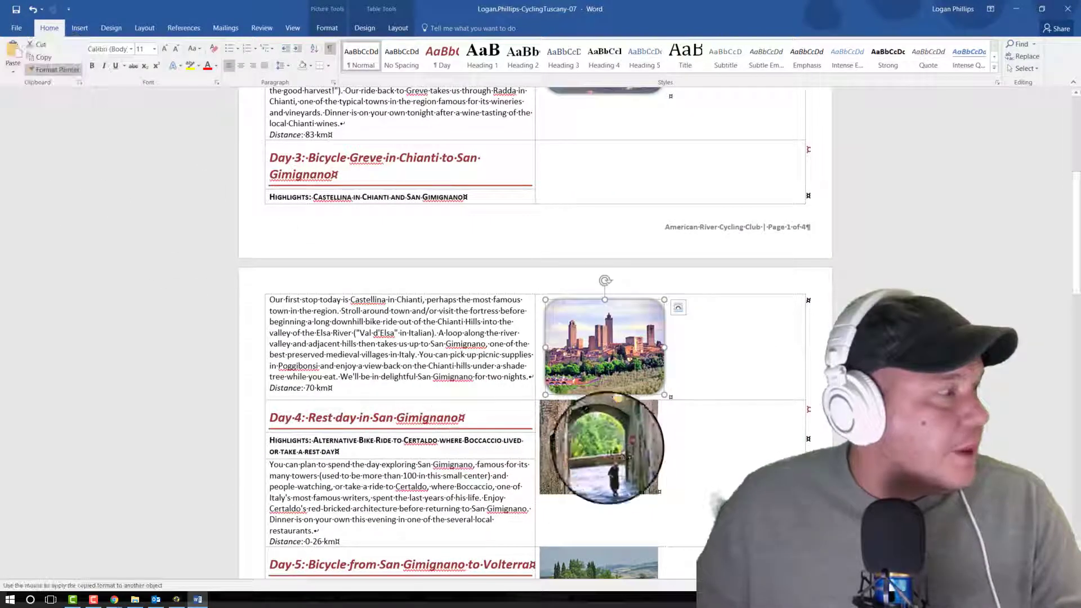
click(599, 447)
scroll(598, 394, down, 3)
click(48, 69)
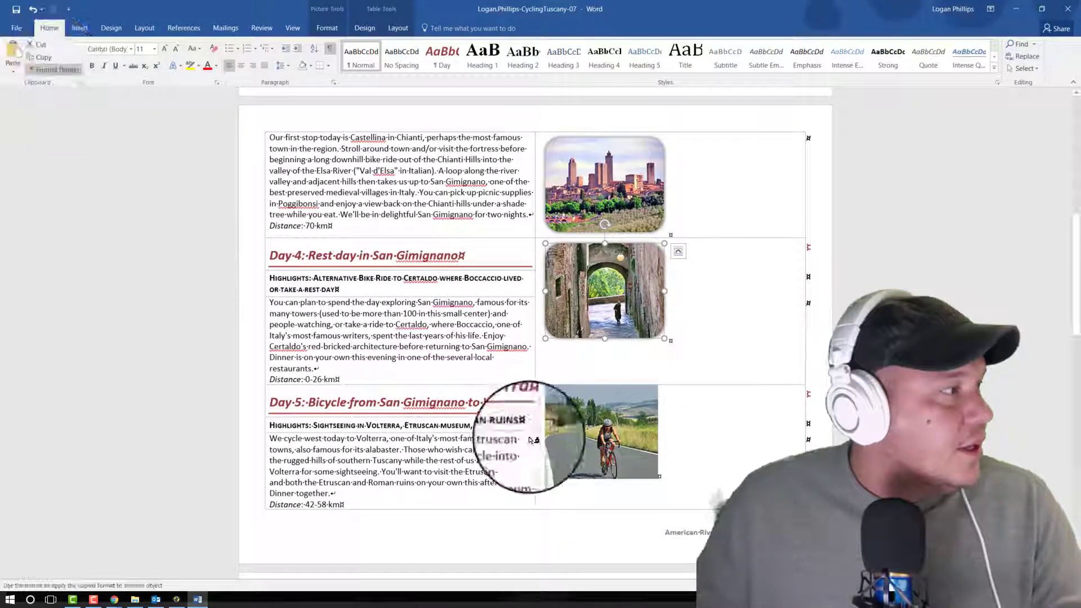
click(586, 433)
Step: Carry the same picture formatting over to the Day 6 and Day 7 pictures with Format Painter
scroll(614, 433, down, 7)
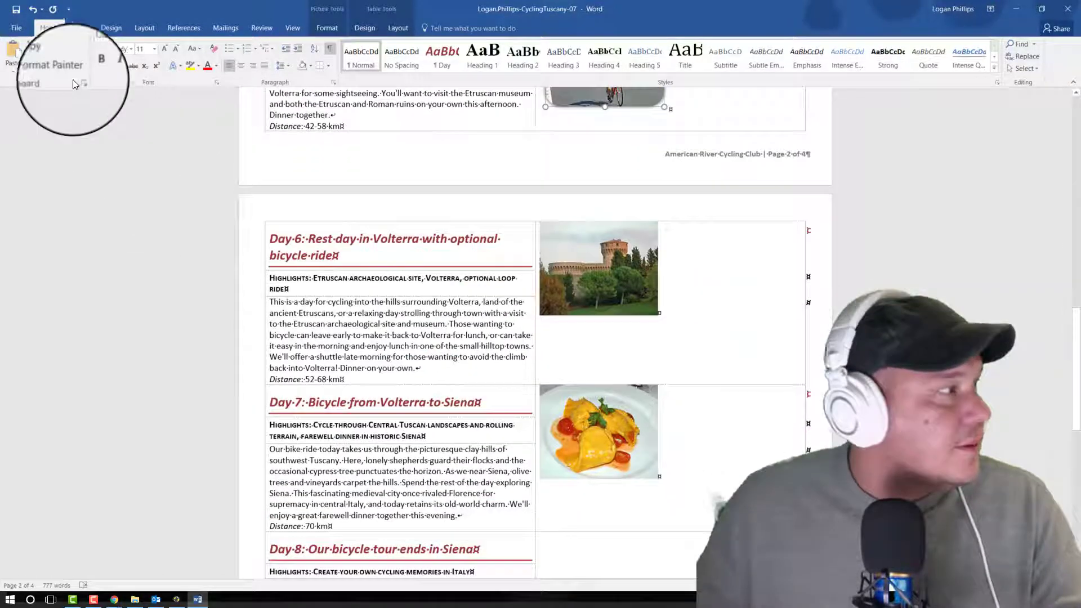
click(563, 273)
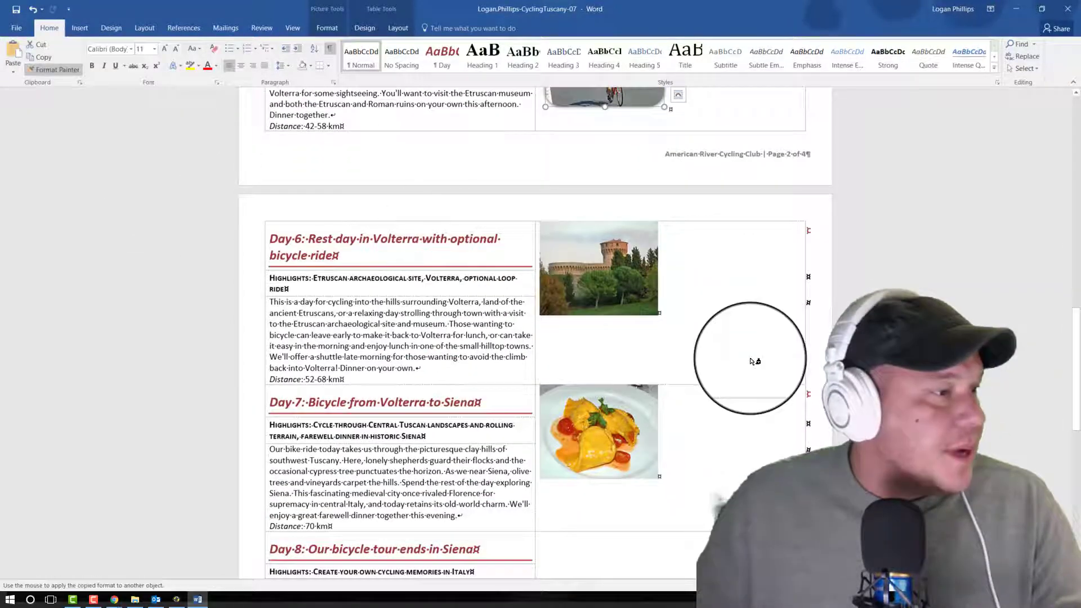
click(76, 73)
click(599, 431)
Step: Copy the Day 7 picture's formatting to the Day 8 picture with Format Painter
scroll(338, 293, down, 4)
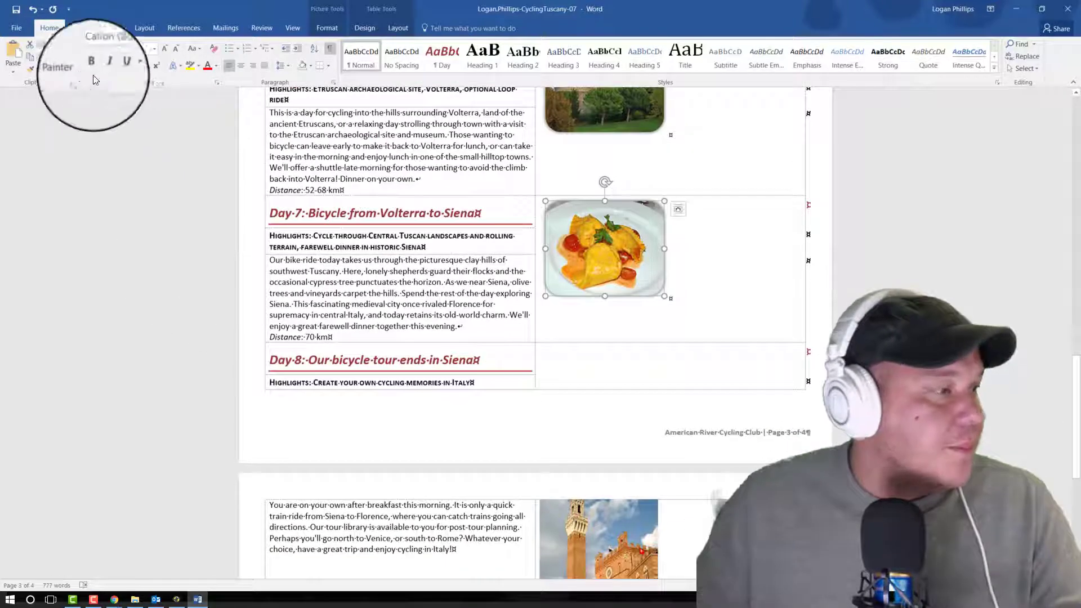
click(79, 70)
scroll(450, 394, down, 3)
click(597, 411)
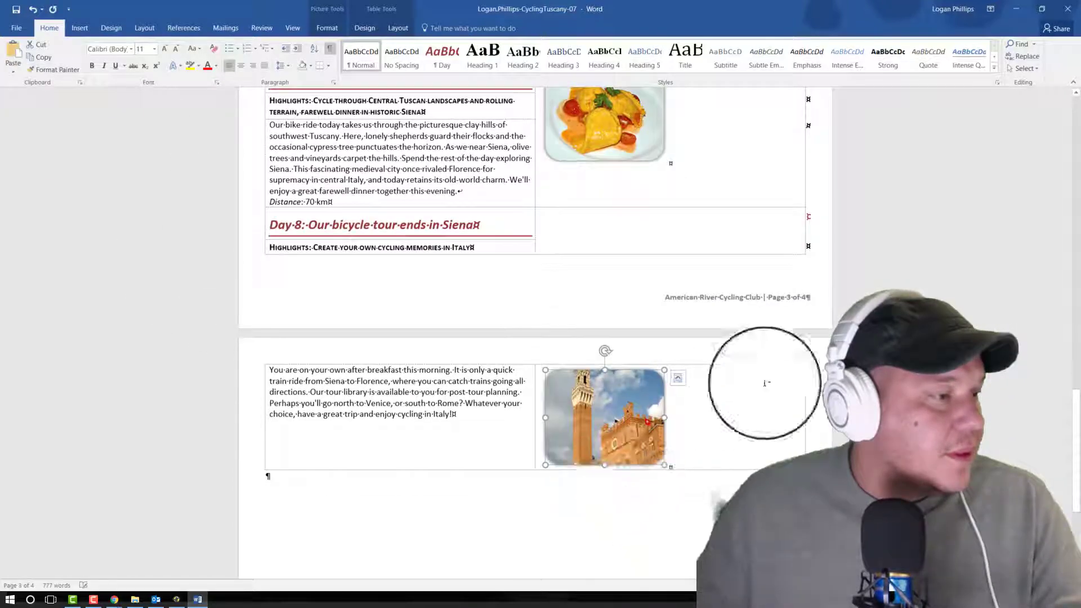
Step: Select the Day 2 picture and bring up the table formatting options for its cell
scroll(765, 383, up, 20)
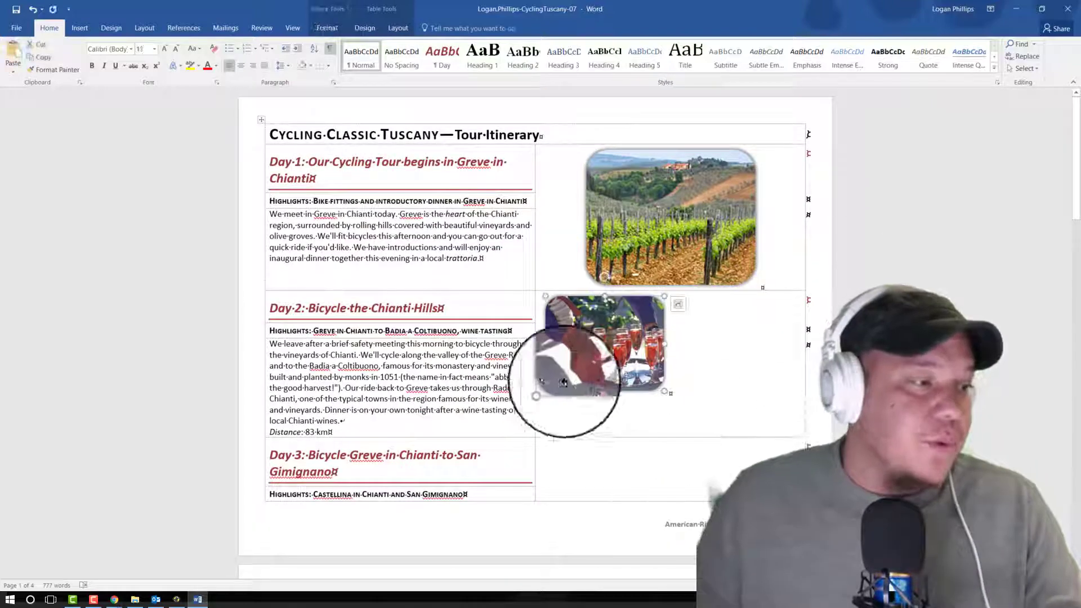
click(622, 371)
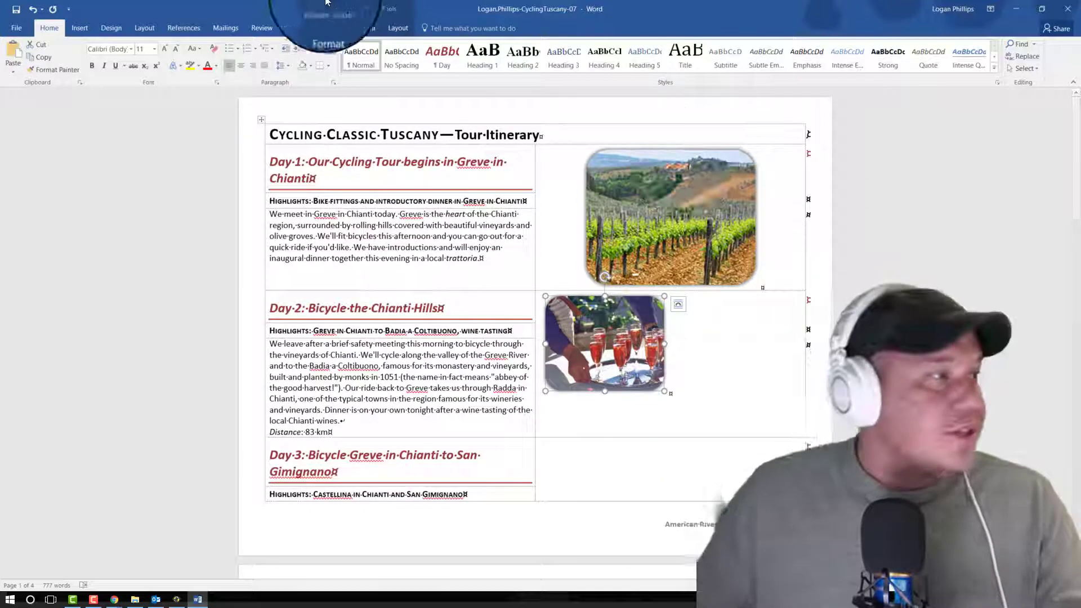
click(370, 29)
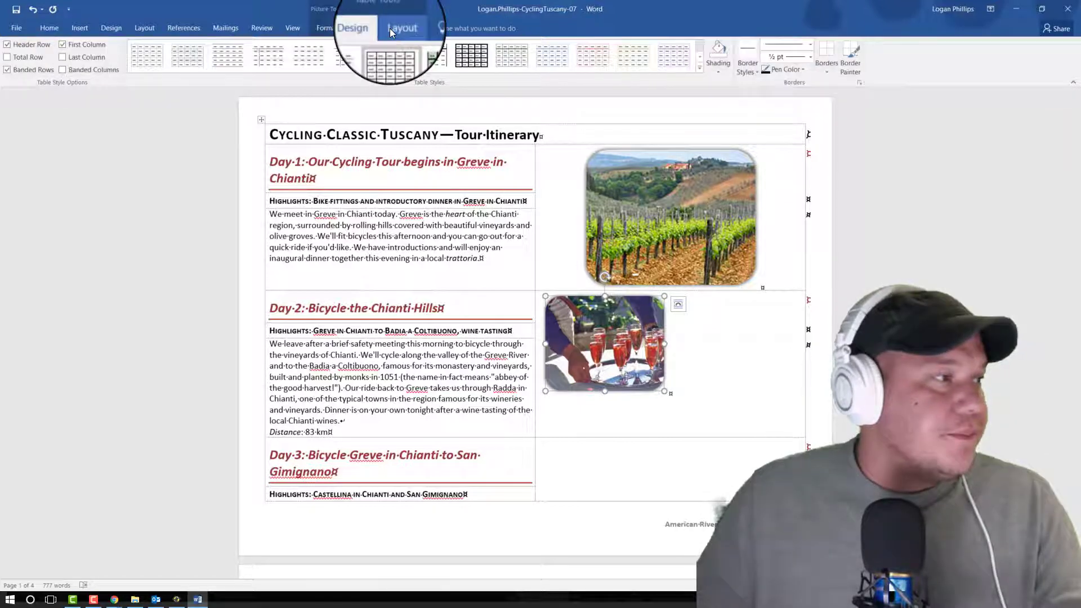
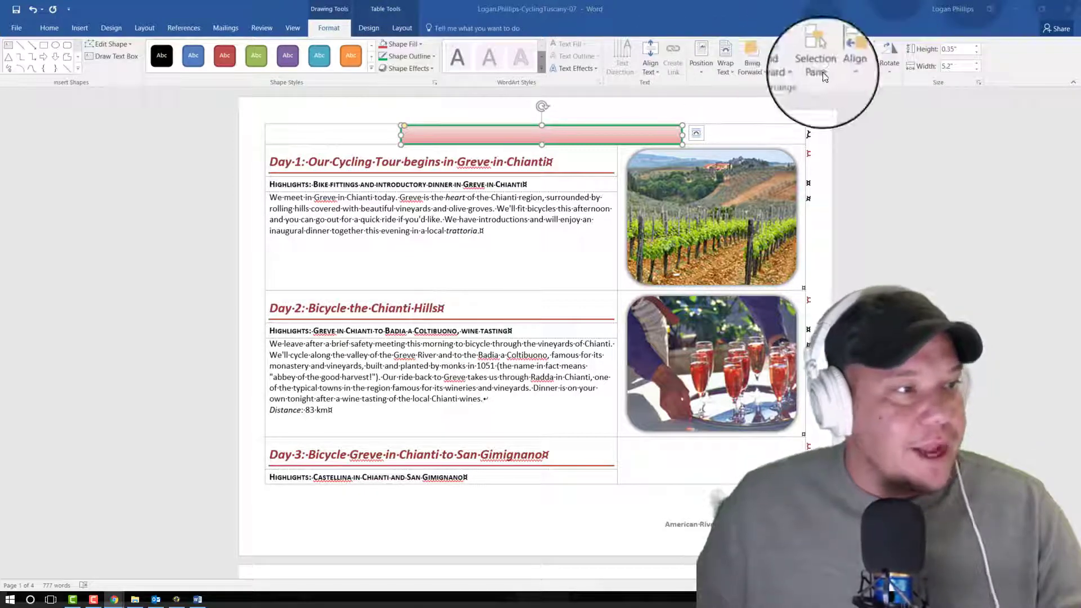
Step: Align the title's rounded rectangle to the center and top of the margins and send it behind the text
click(844, 56)
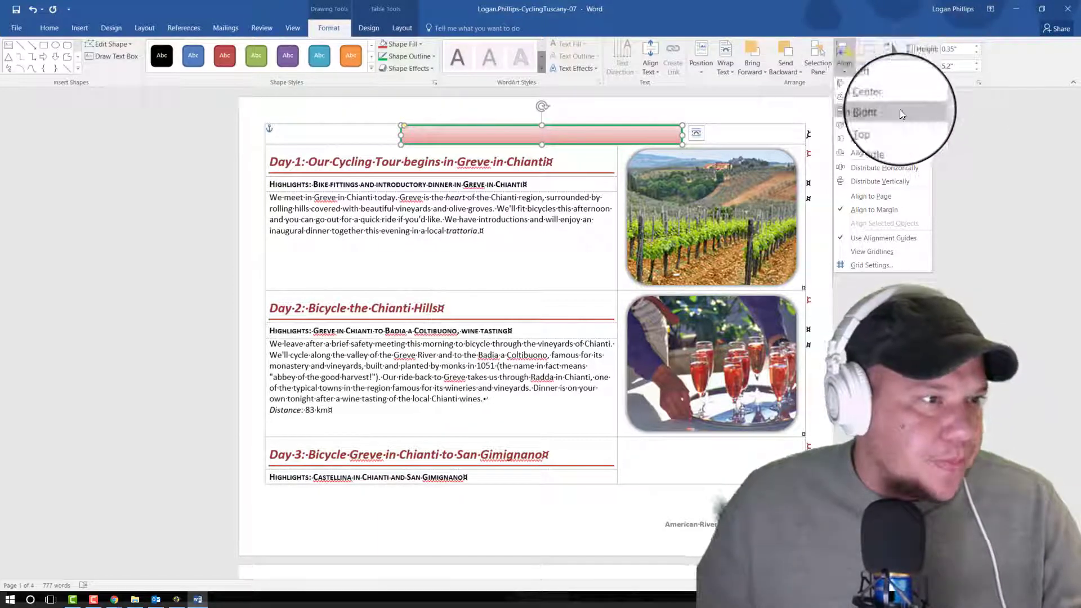
click(1079, 262)
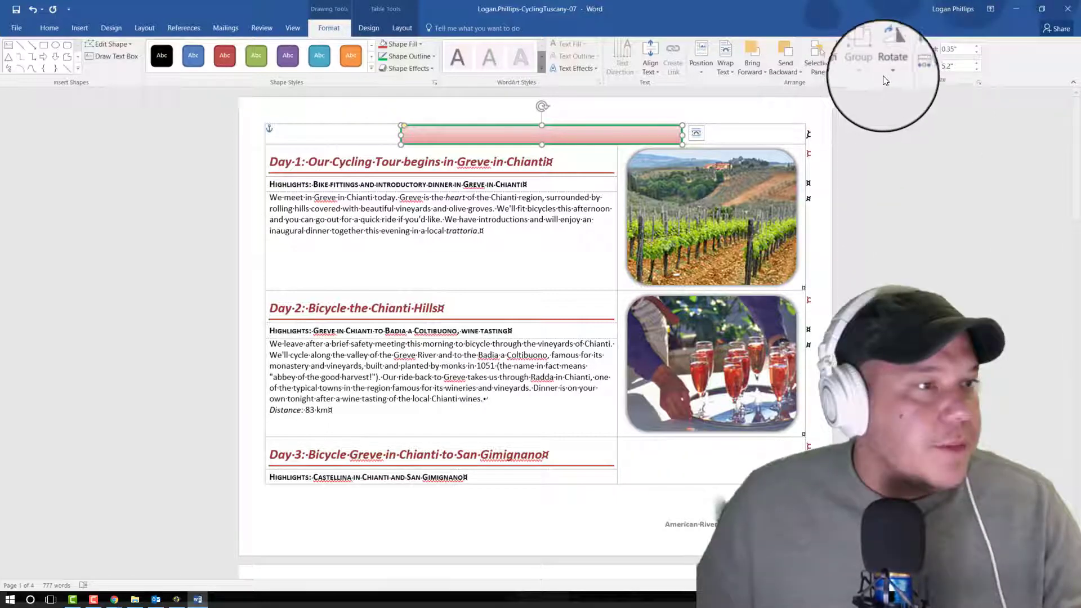
click(844, 57)
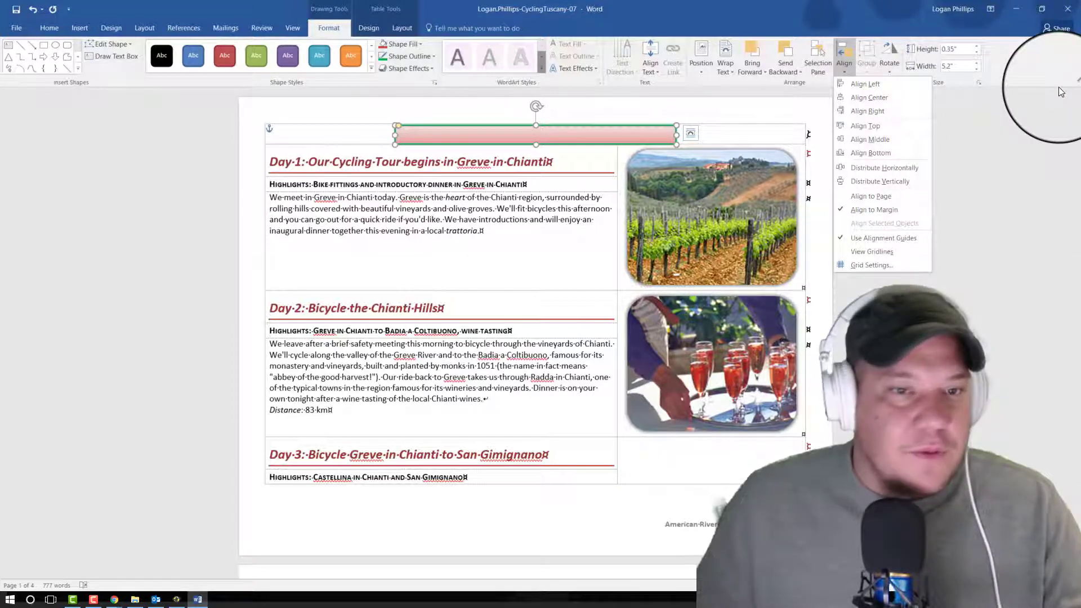
click(864, 129)
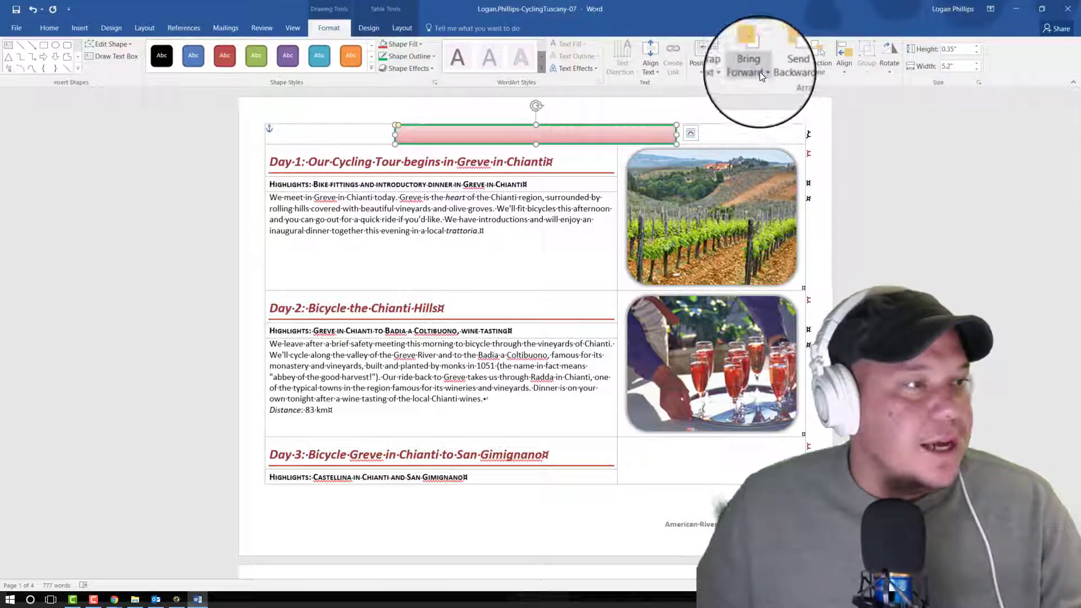
click(783, 72)
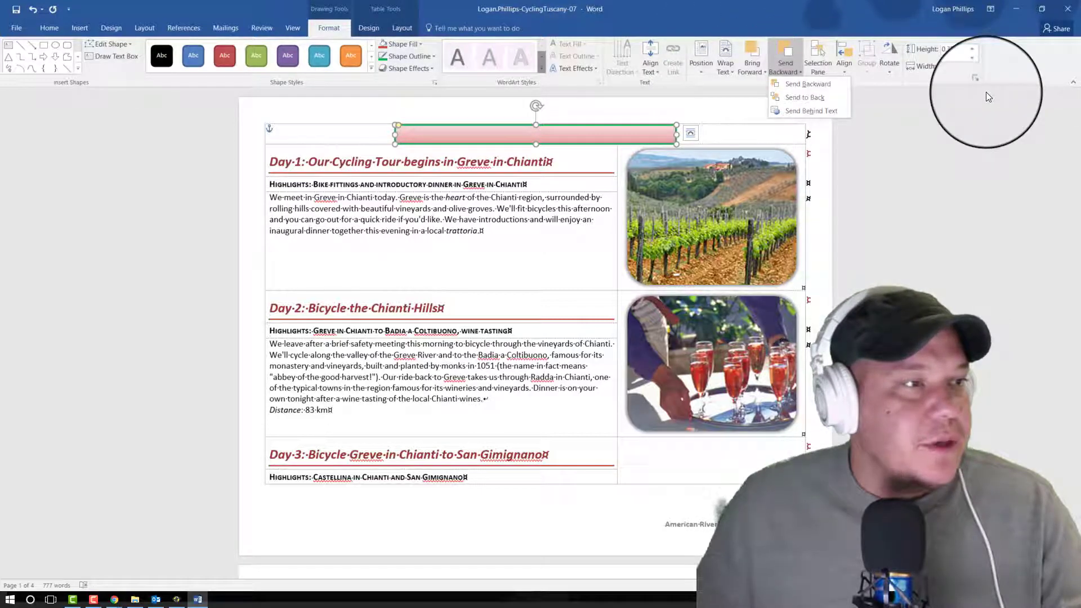
click(799, 110)
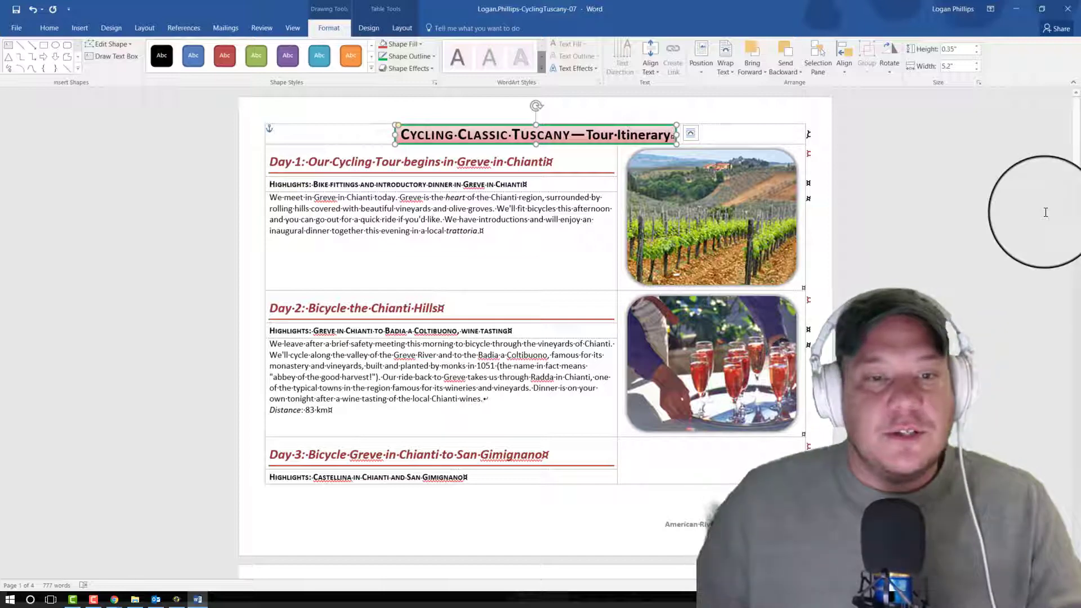
Step: Set the font color of the "Cycling Classic Tuscany—Tour Itinerary" title text to White, Background 1
click(585, 135)
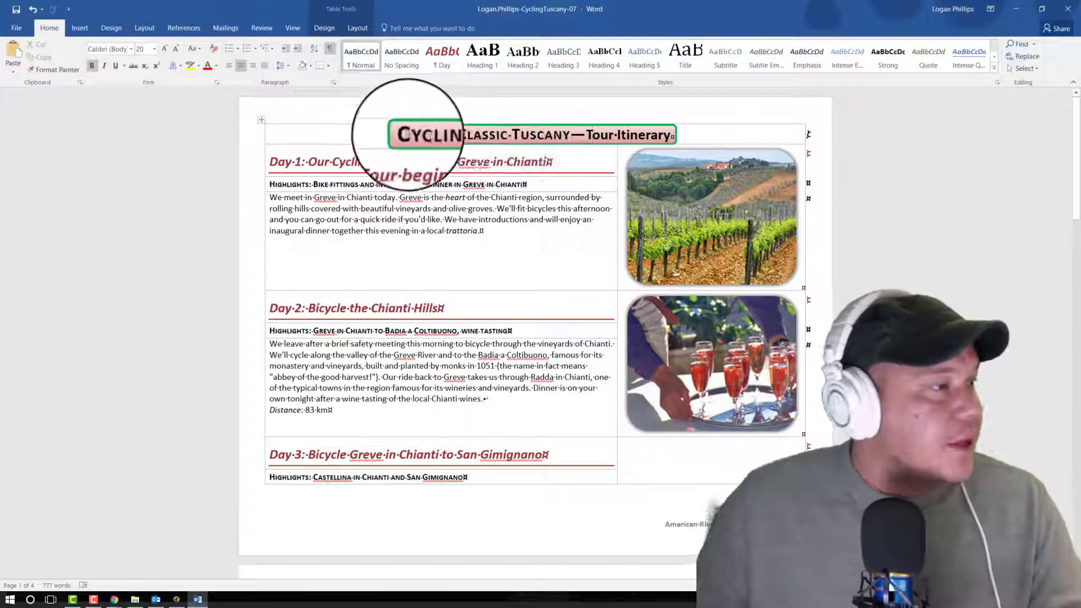
drag(401, 136, 654, 130)
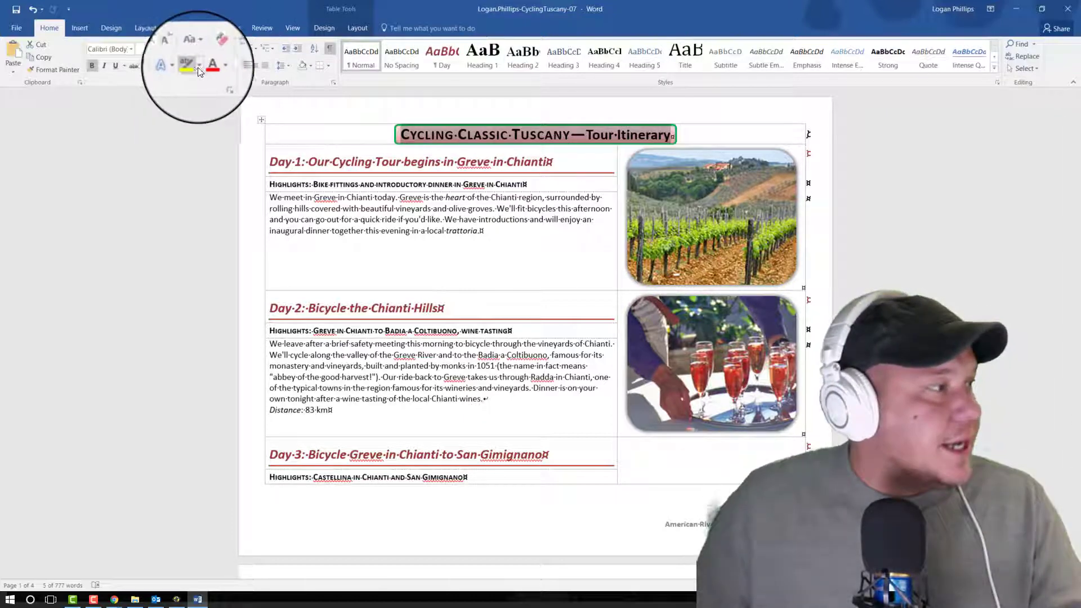
click(216, 66)
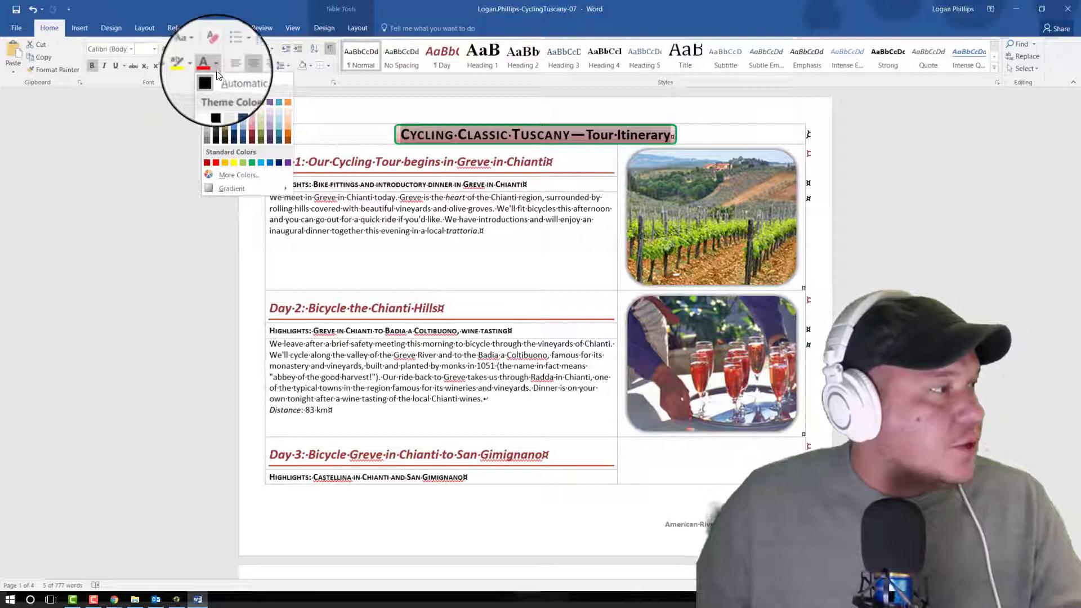
click(208, 104)
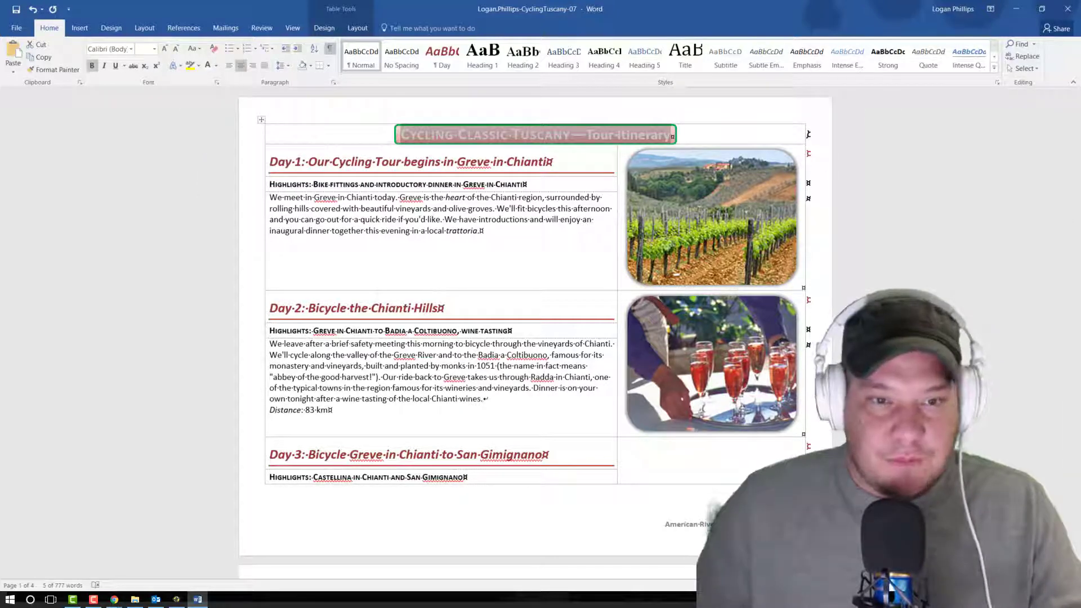
Step: Insert a page break before the "Day 7: Bicycle from Volterra to Siena" heading
key(alt+Tab)
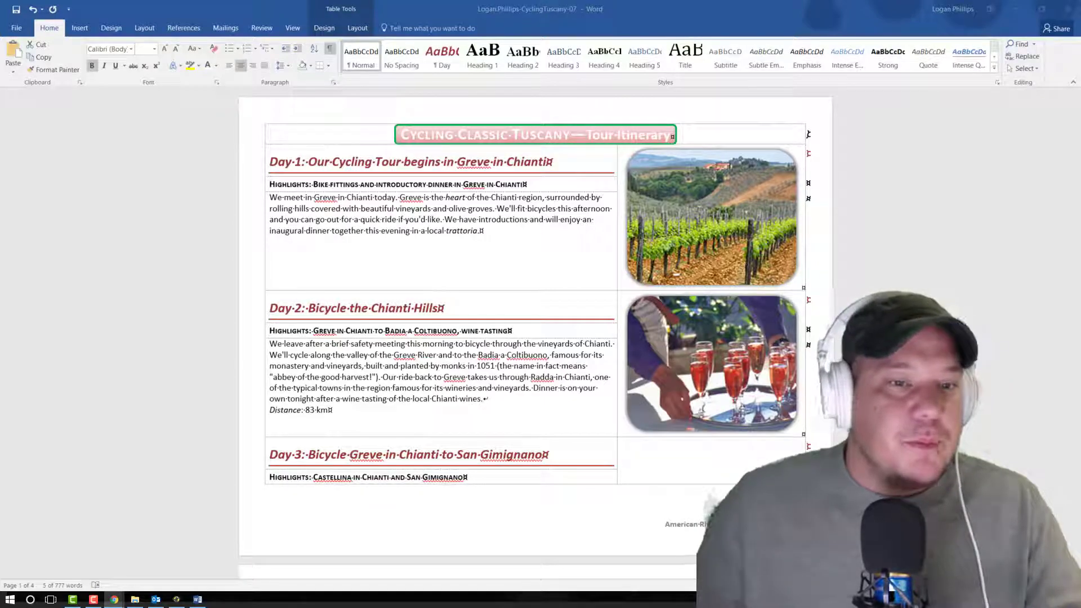
key(alt+Tab)
scroll(535, 338, down, 20)
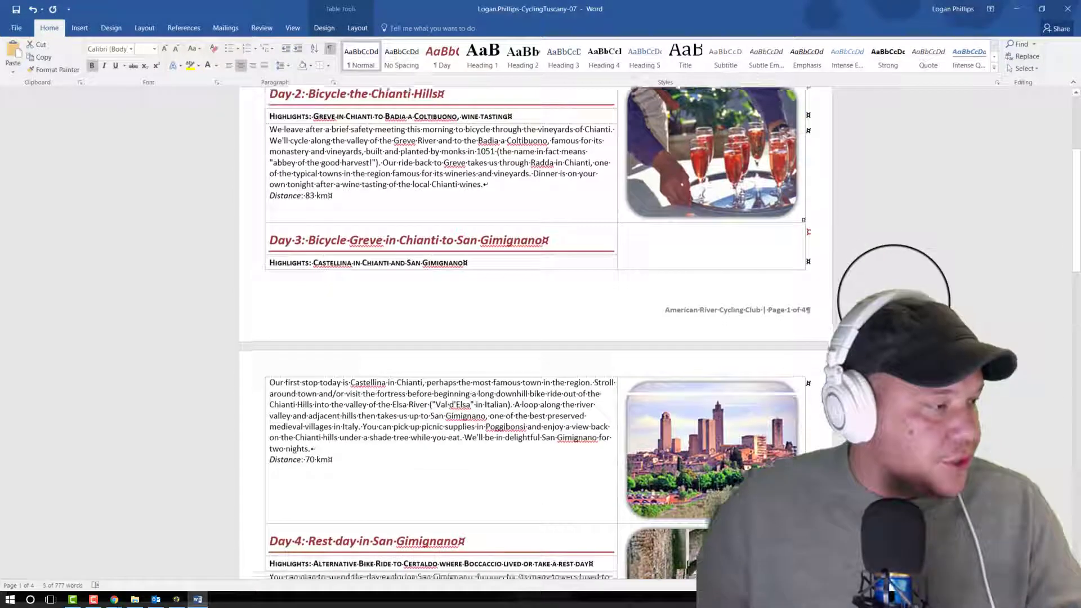
scroll(895, 303, down, 5)
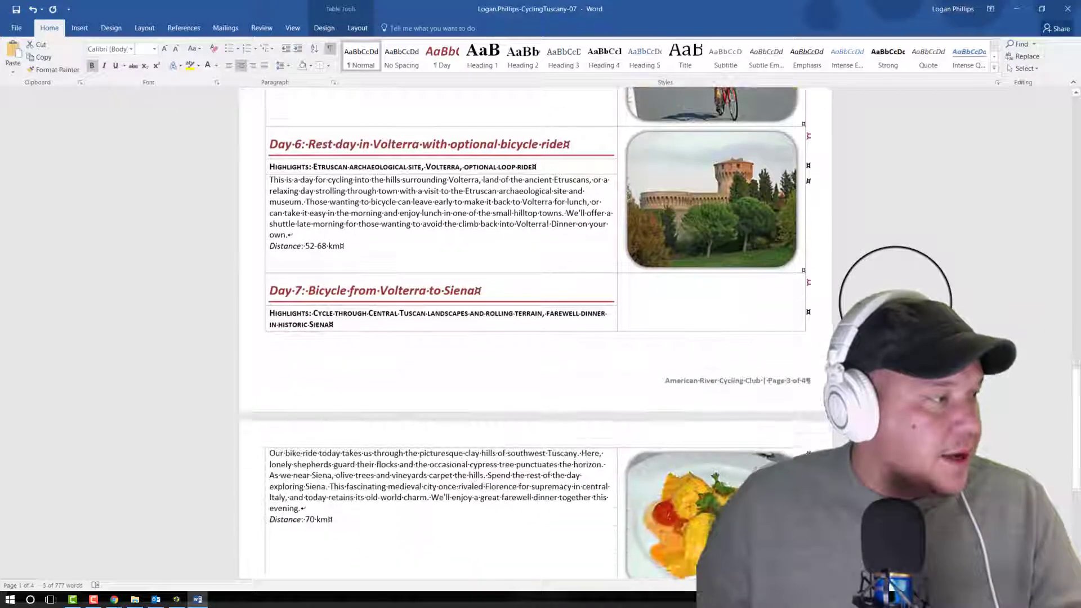
click(270, 207)
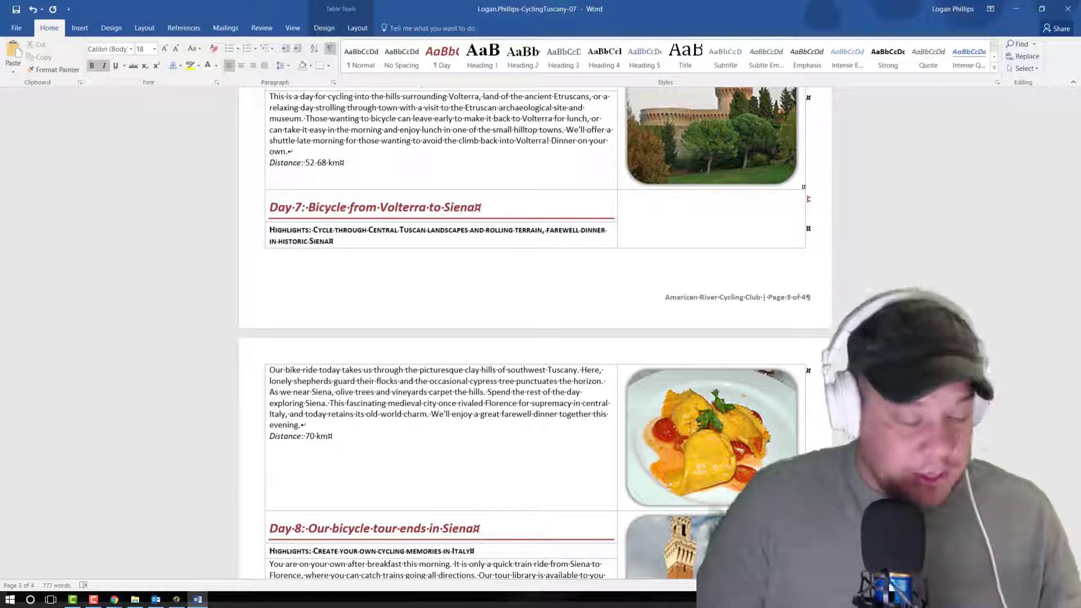
click(81, 35)
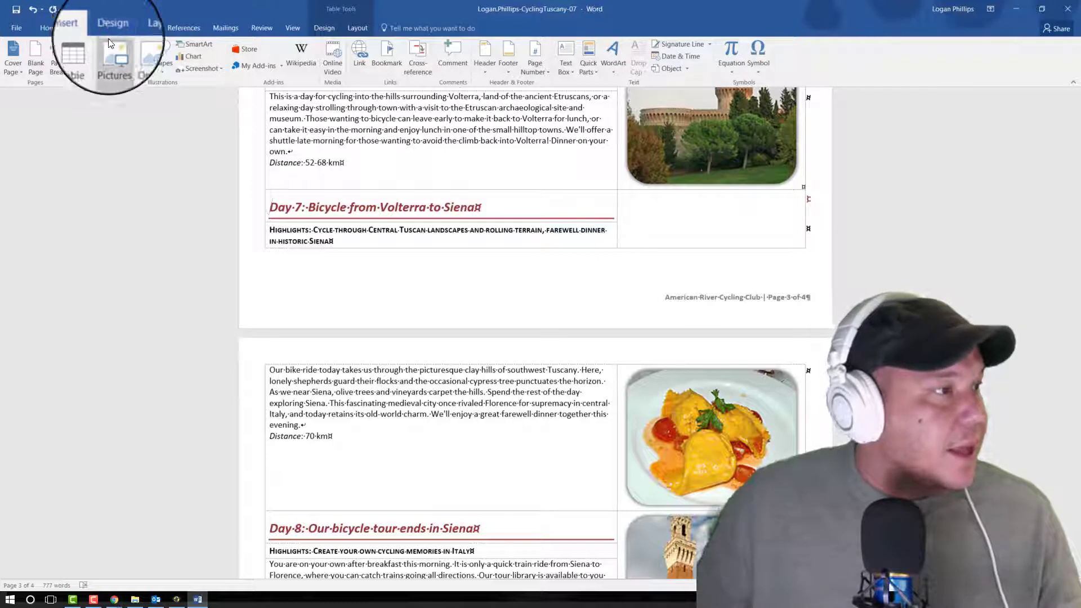
click(113, 28)
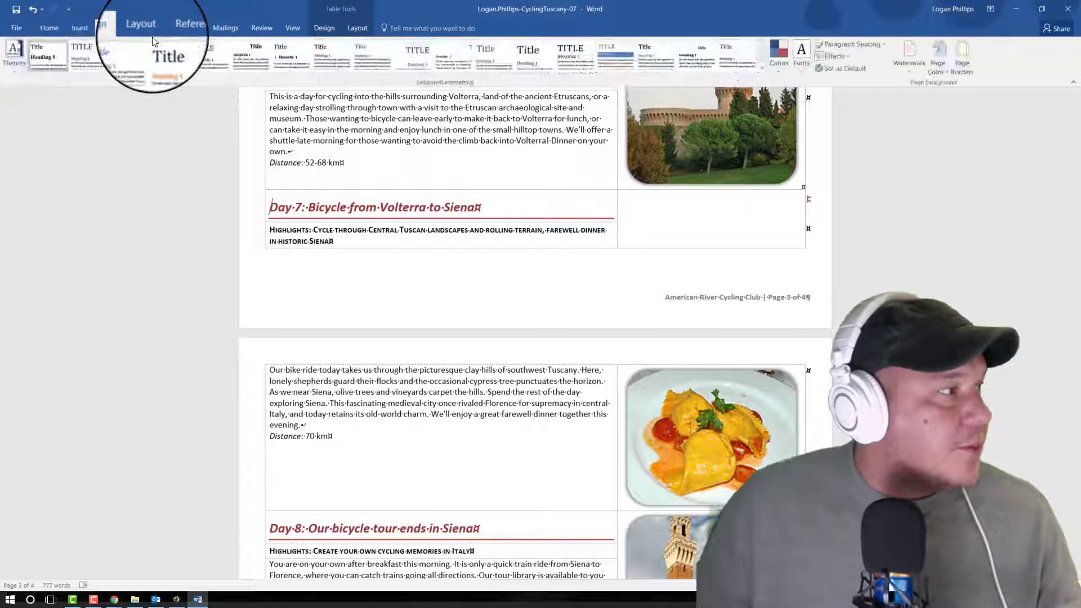
click(144, 25)
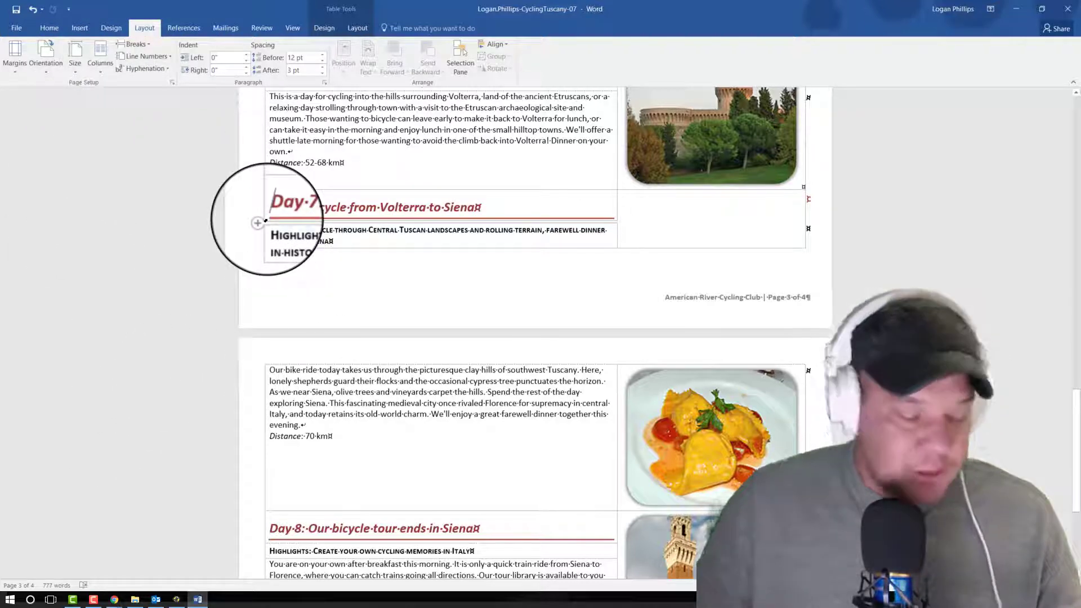
key(ctrl+Return)
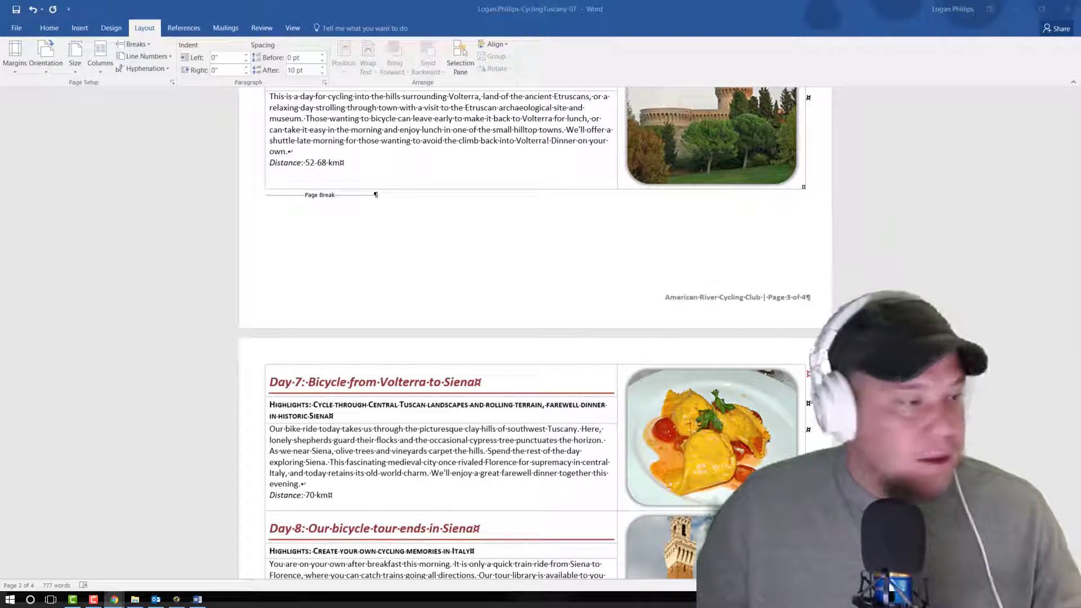
Step: Examine the pages of the itinerary for picture sizes and how each day's content breaks across pages
click(955, 284)
scroll(955, 285, up, 7)
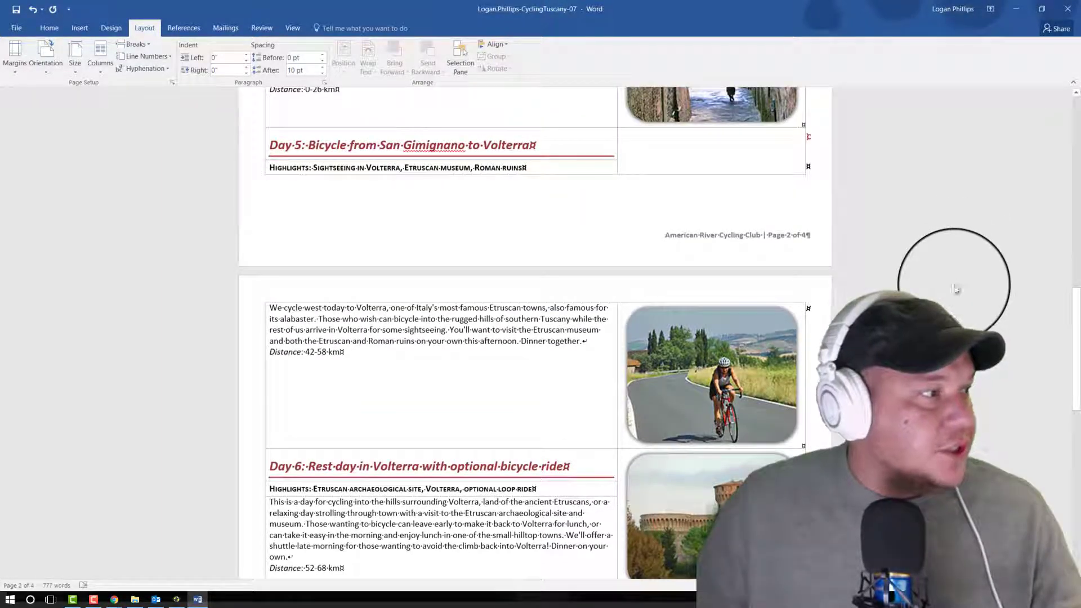
scroll(955, 289, up, 15)
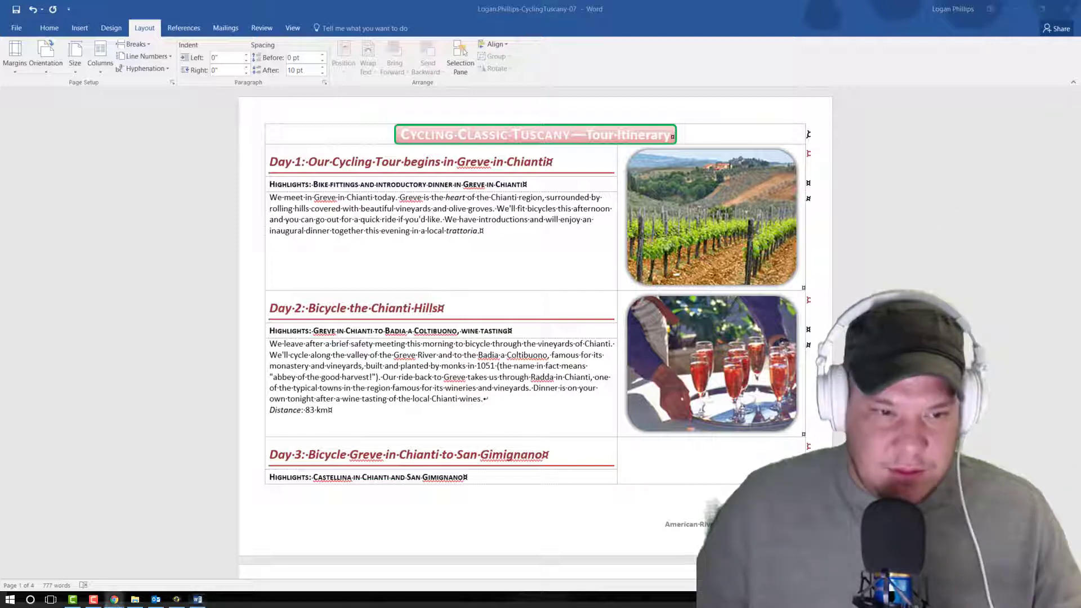
click(1031, 296)
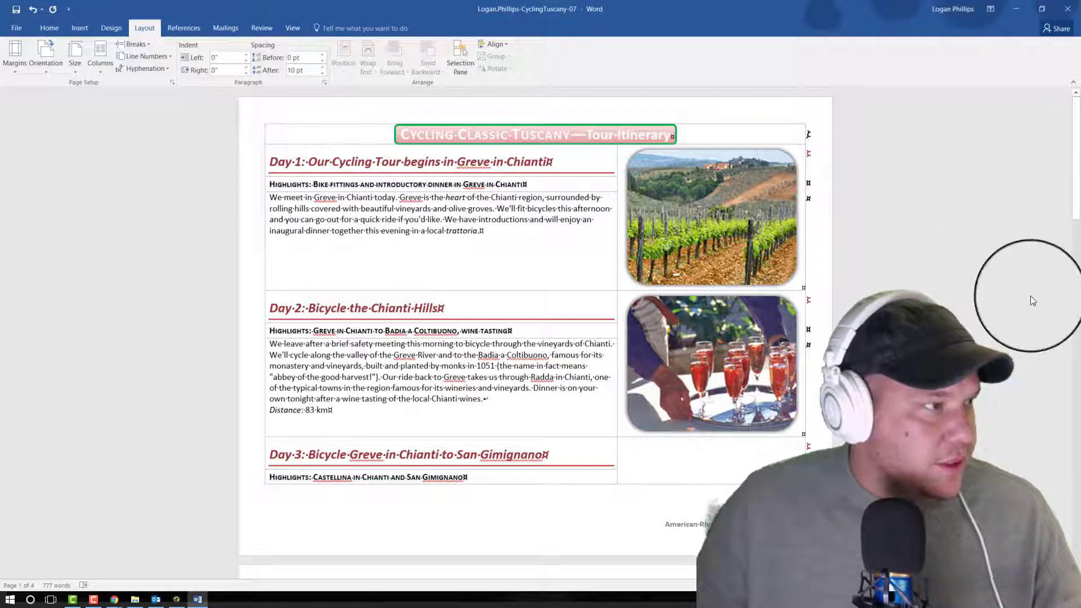
scroll(1032, 296, down, 2)
scroll(1032, 296, down, 4)
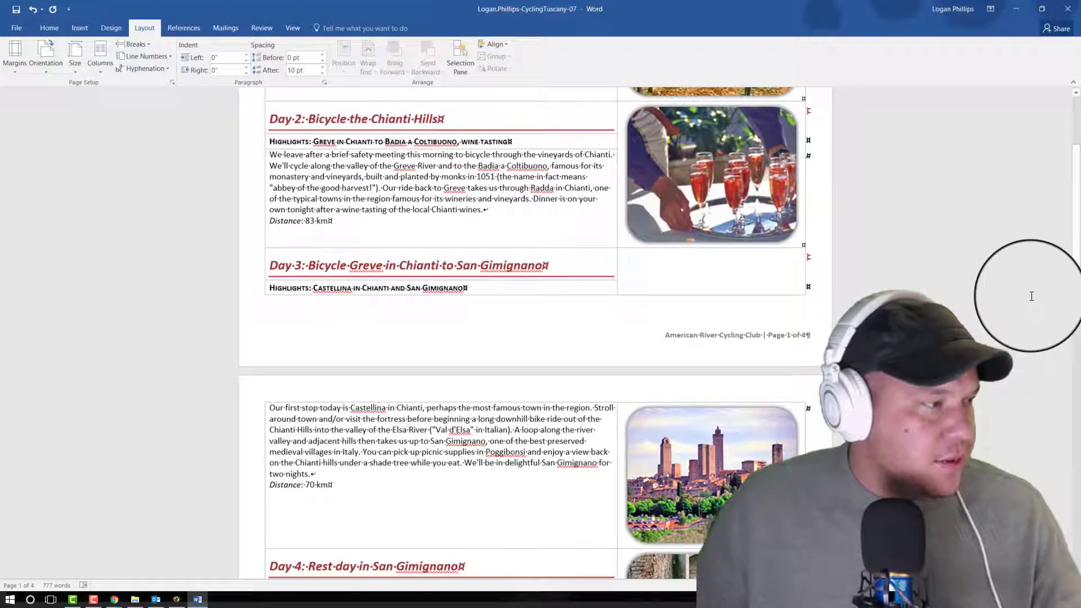
scroll(1031, 296, up, 5)
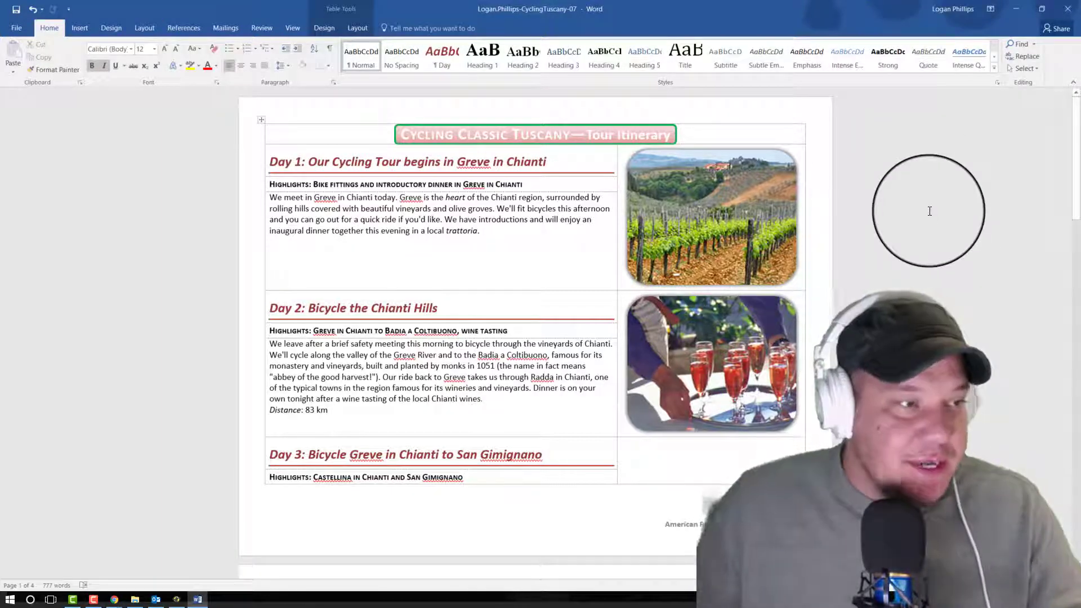
scroll(912, 217, down, 15)
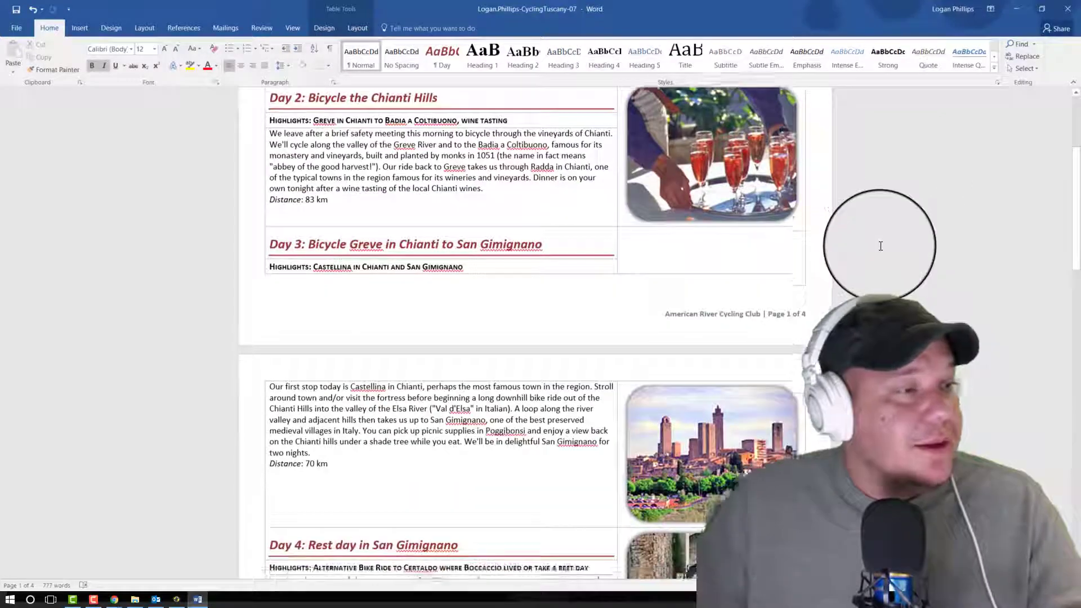
scroll(895, 219, down, 6)
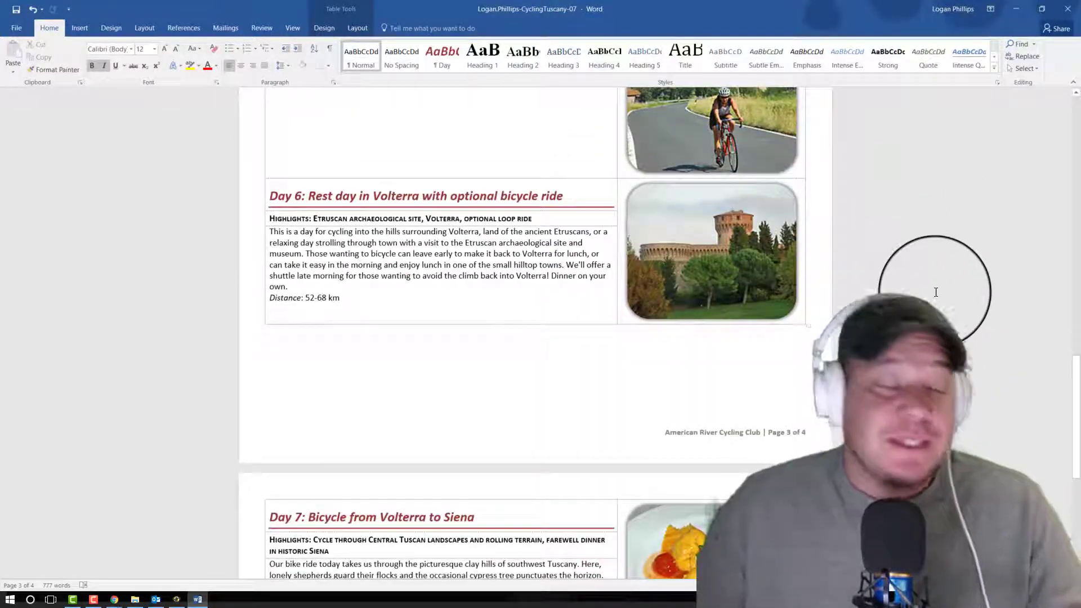
scroll(946, 288, up, 20)
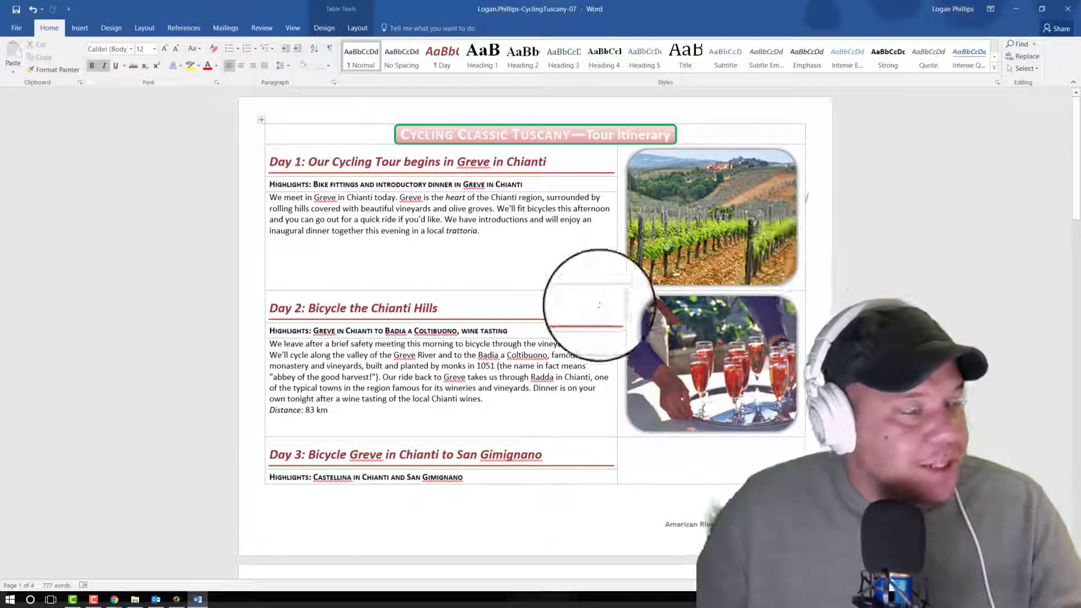
scroll(459, 314, down, 4)
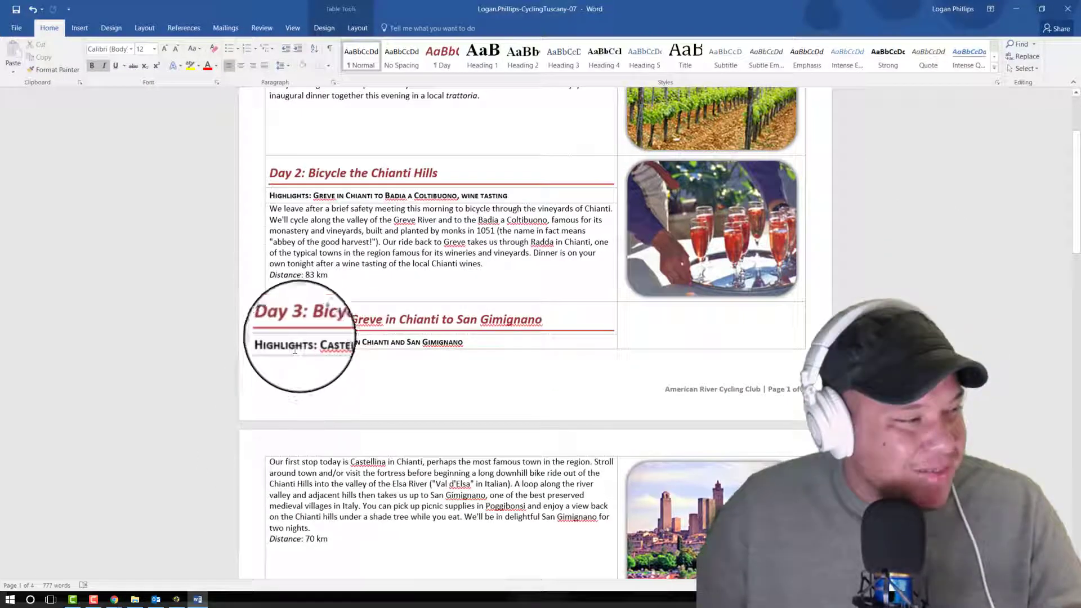
scroll(535, 332, up, 4)
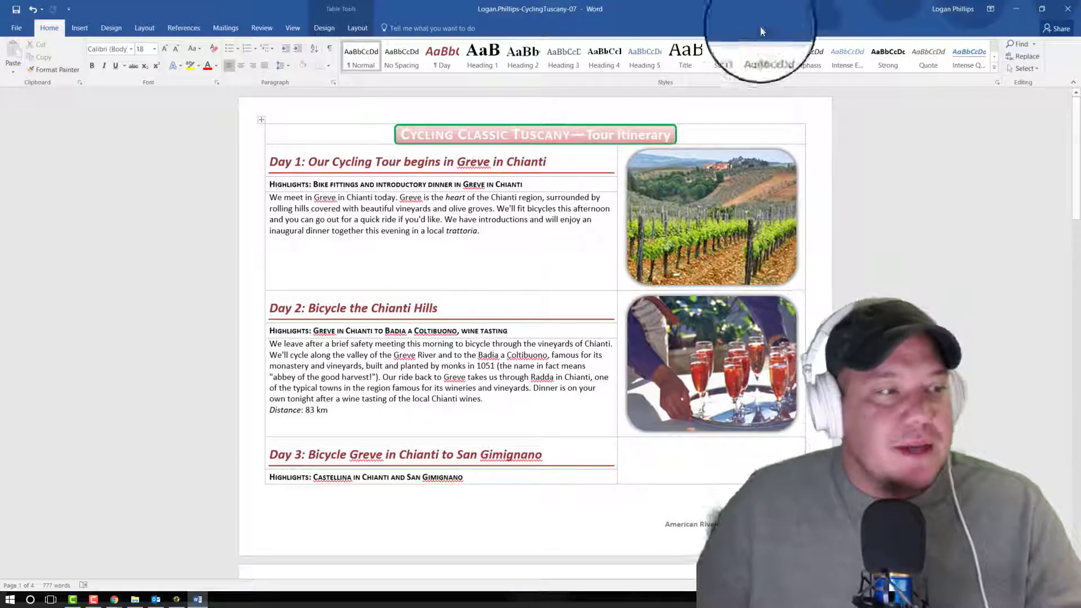
Step: Set the width of the Day 1 vineyard picture to 2.5"
click(708, 200)
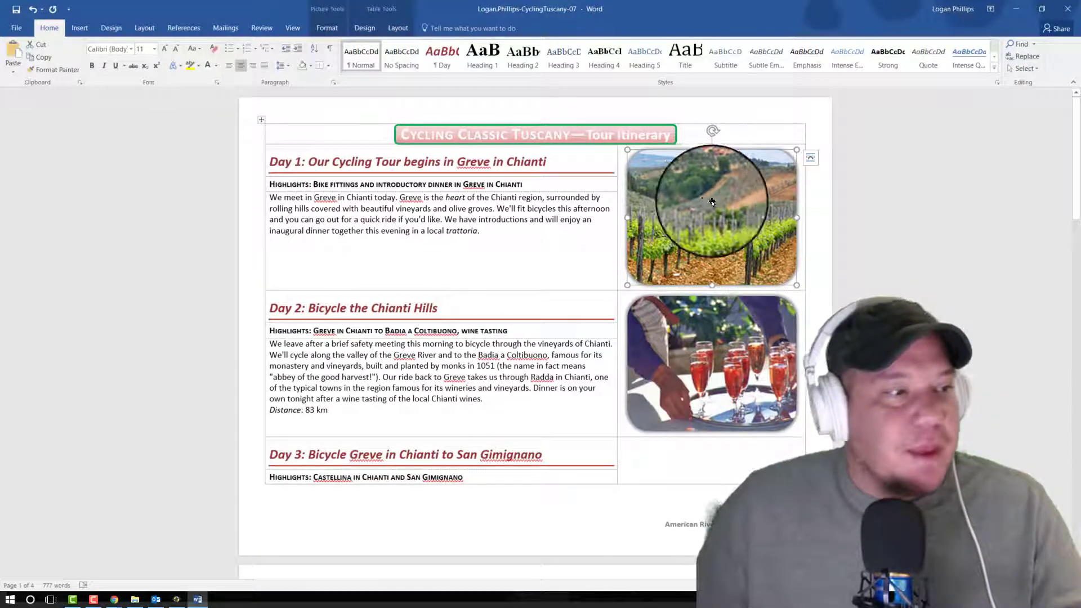
click(326, 28)
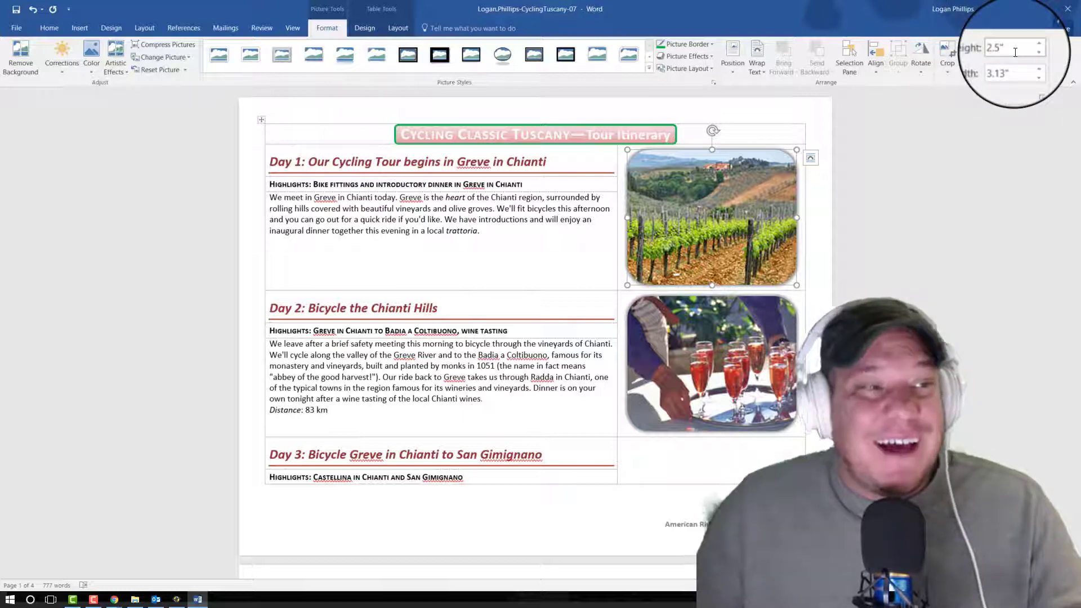
click(1005, 66)
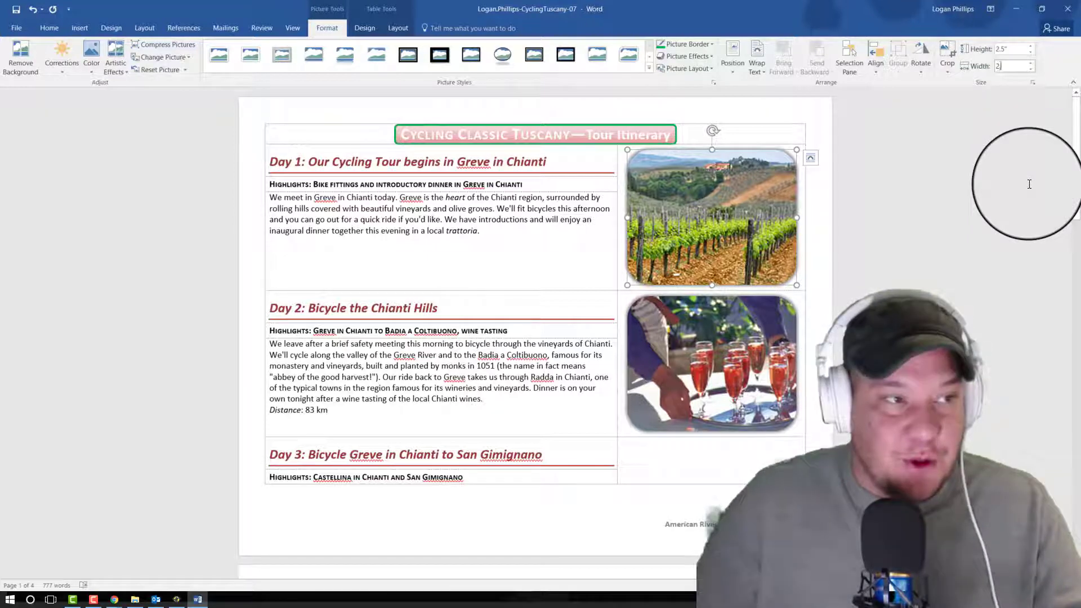
key(Return)
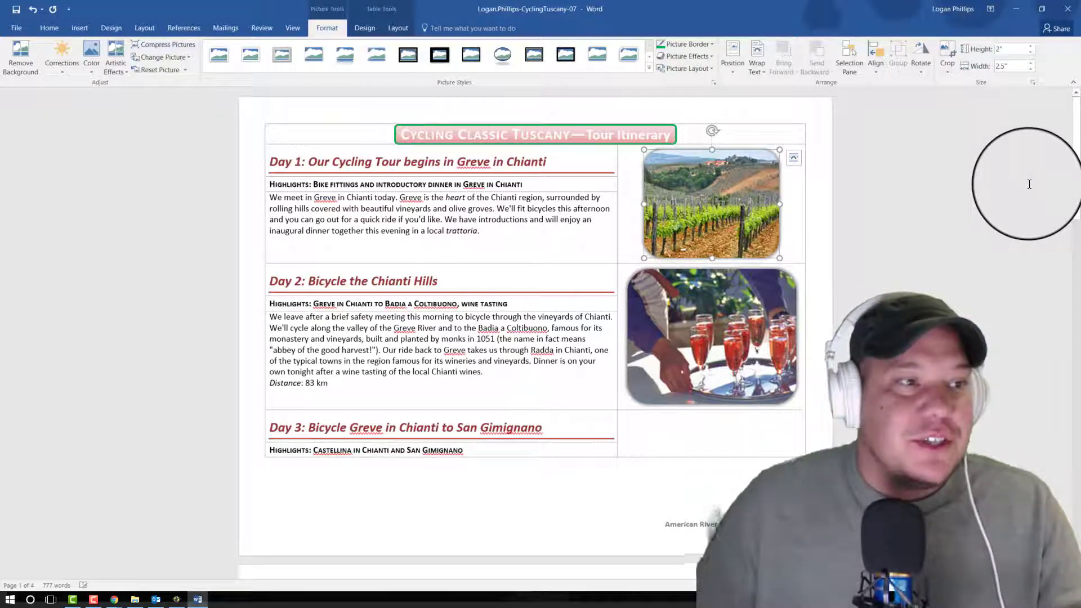
Step: Resize the Day 2 wine glasses picture to a width of 2.5"
click(771, 315)
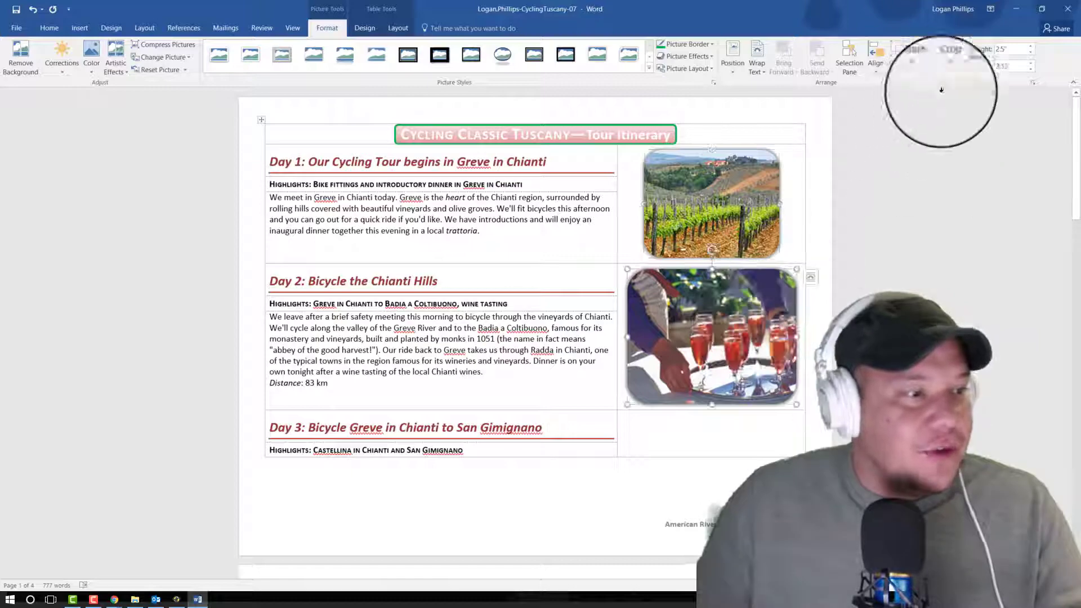
click(1005, 66)
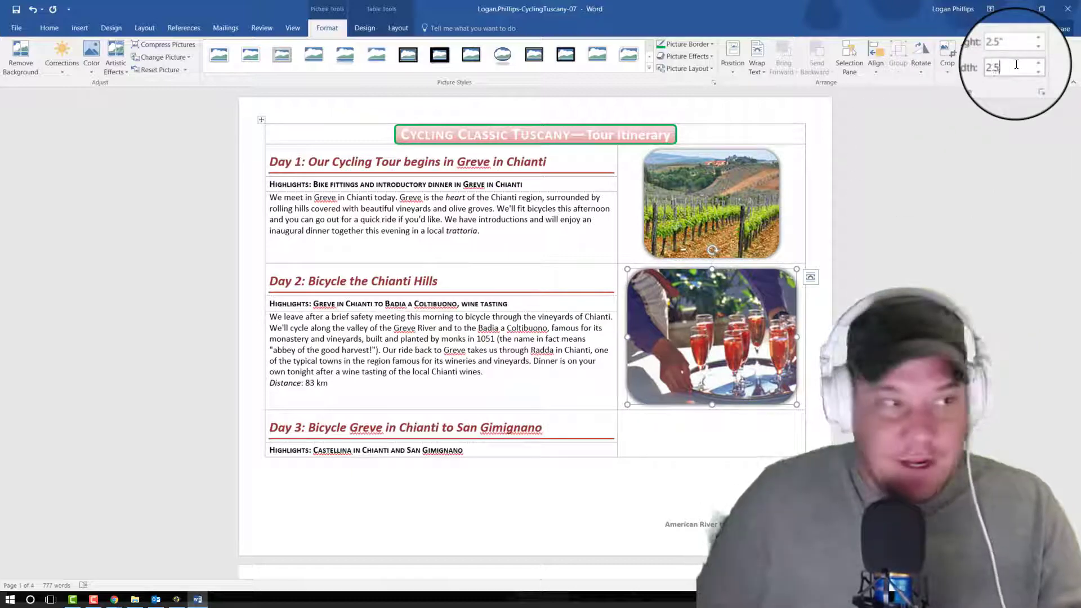
text(2.5)
key(Return)
scroll(535, 338, down, 10)
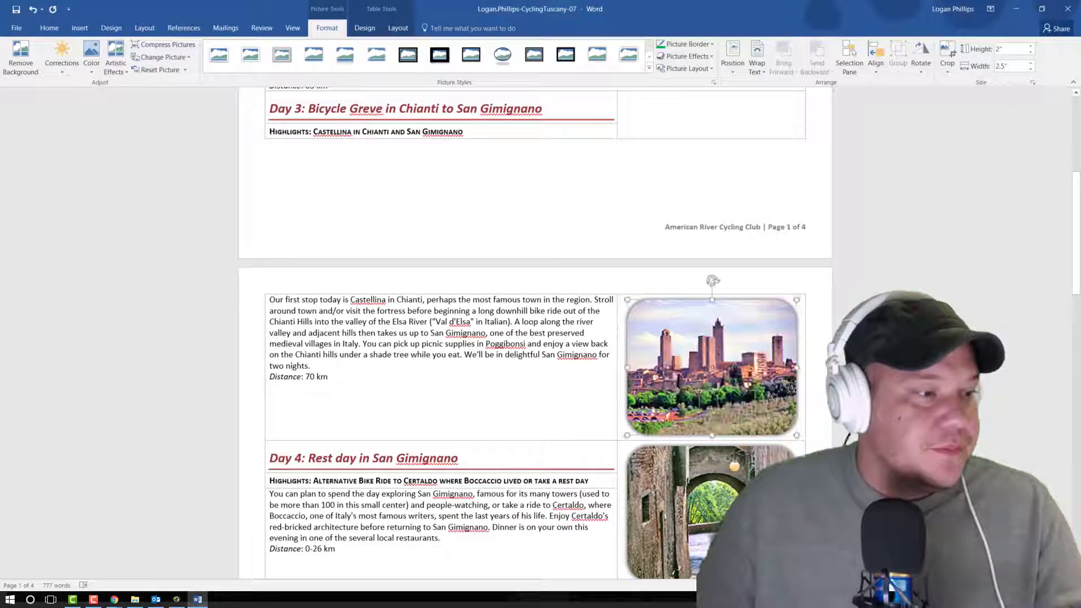
Step: Set the width of the Day 3 San Gimignano towers picture to 2.5"
click(1020, 63)
text(2)
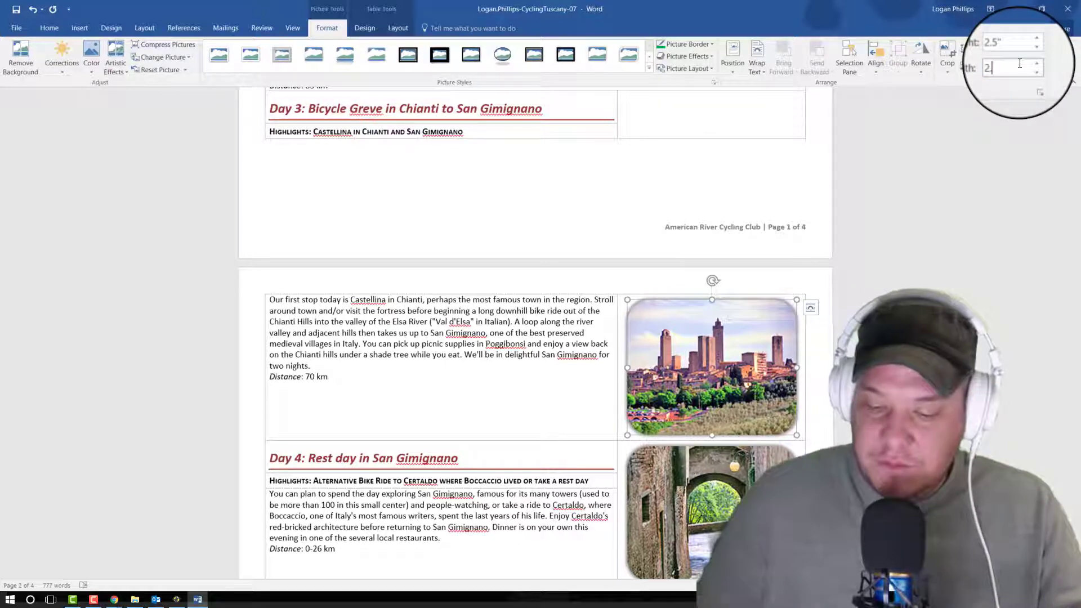
text(.5)
key(Return)
Step: Set the widths of the Day 4 archway picture and the Day 5 cyclist picture to 2.5" each
click(772, 234)
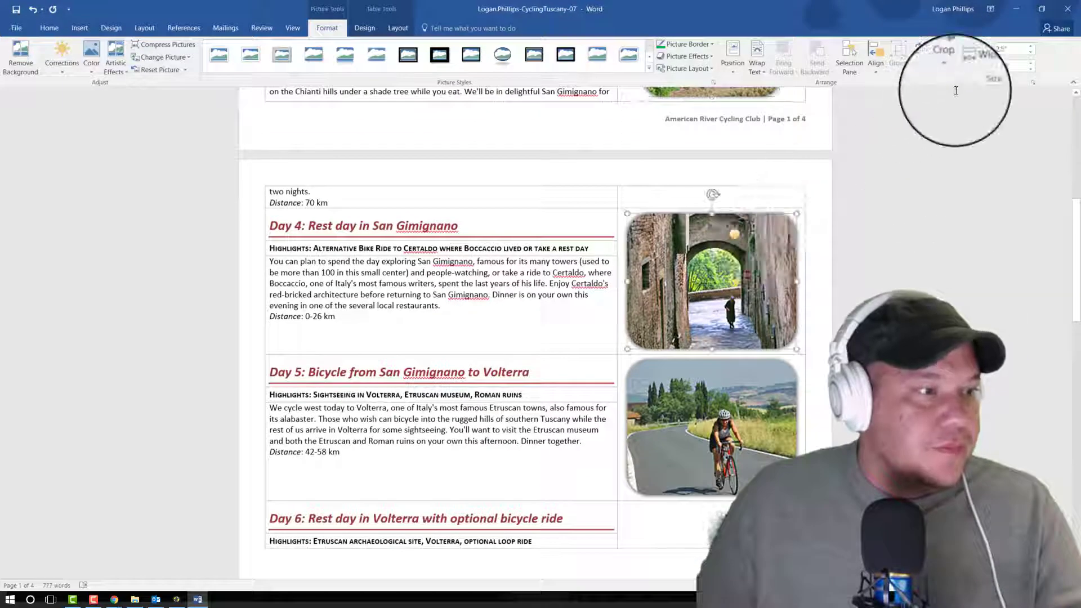
click(1008, 66)
text(2.5)
key(Return)
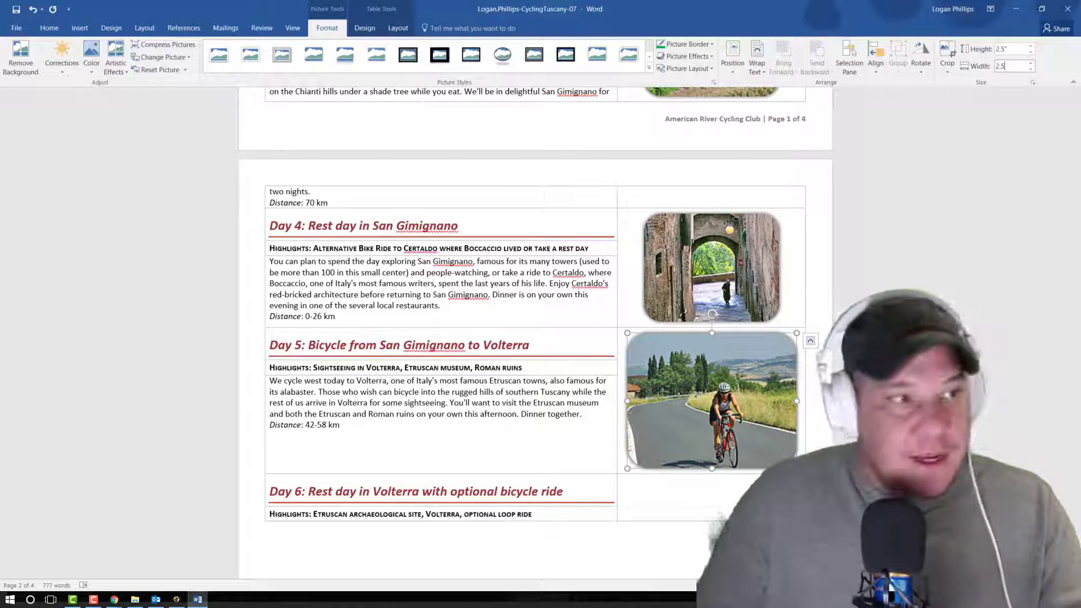
text(2.5)
key(Return)
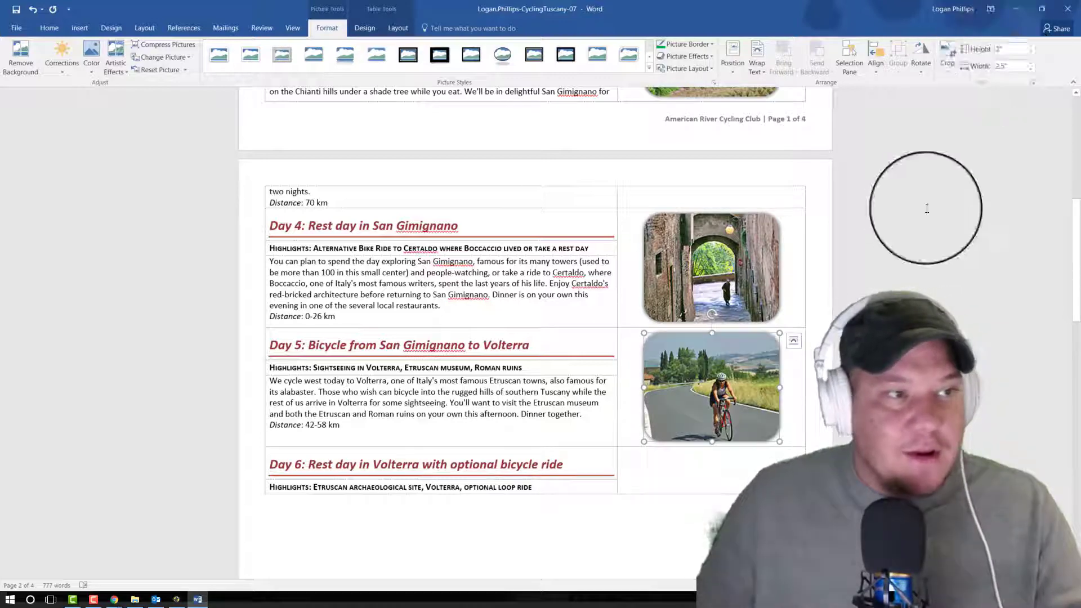
Step: Resize the Day 6 Volterra fortress picture to a width of 2.5"
scroll(883, 263, down, 6)
click(746, 394)
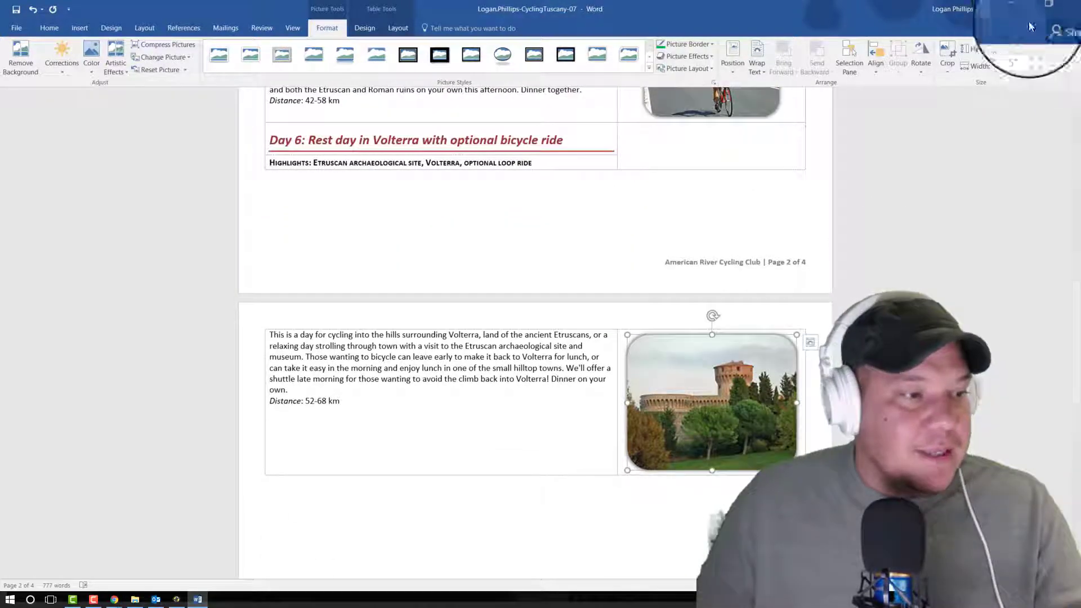
click(1014, 66)
text(2.5)
key(Return)
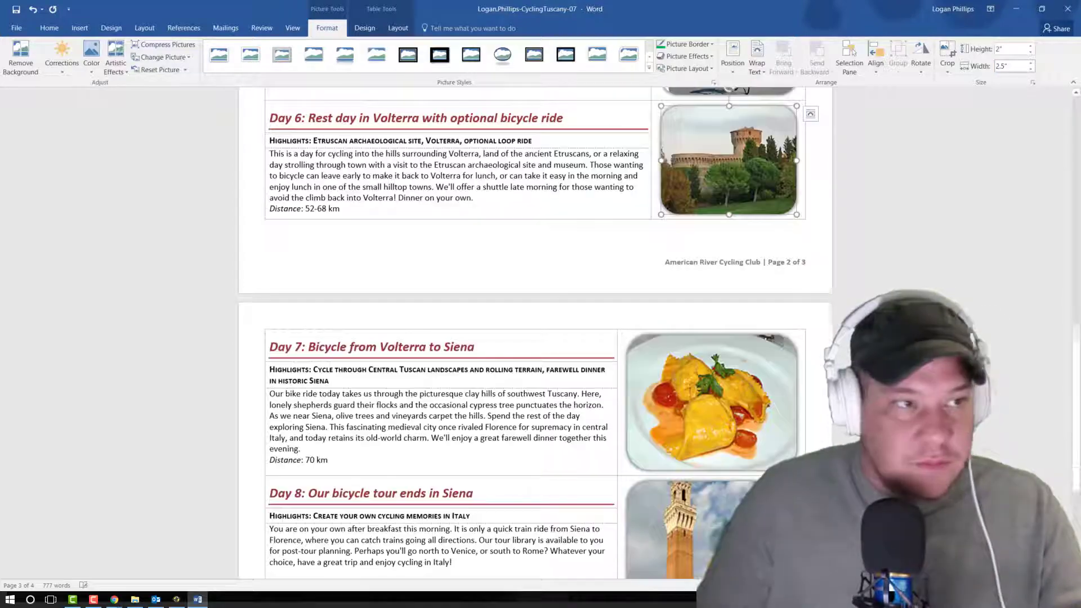
Step: Examine the itinerary's pages for layout and picture sizes, and check the height and width of the Day 1 vineyard picture
click(813, 273)
scroll(900, 284, up, 12)
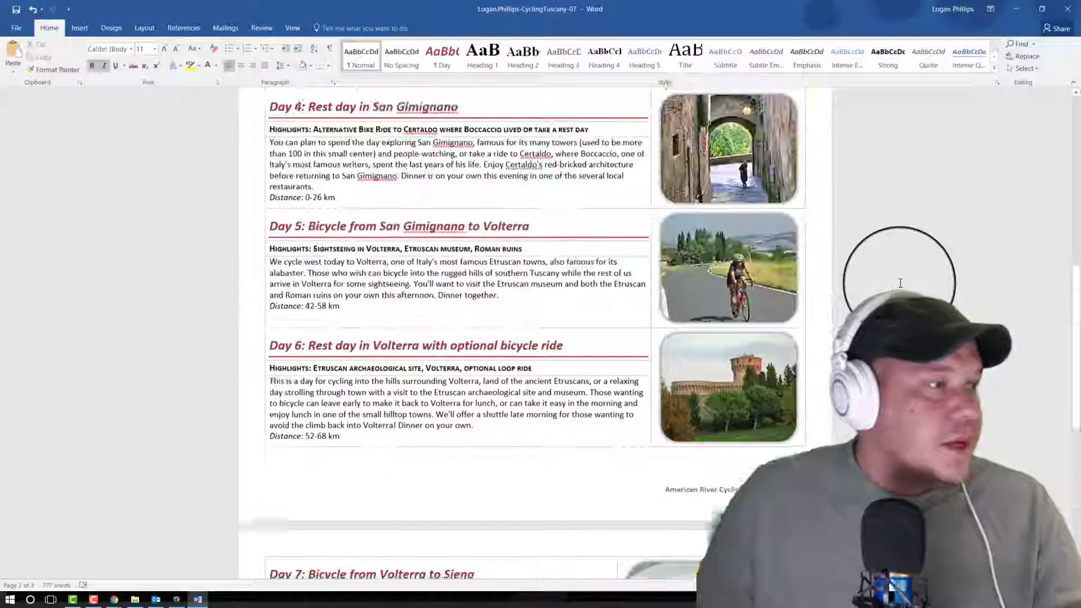
scroll(502, 291, down, 5)
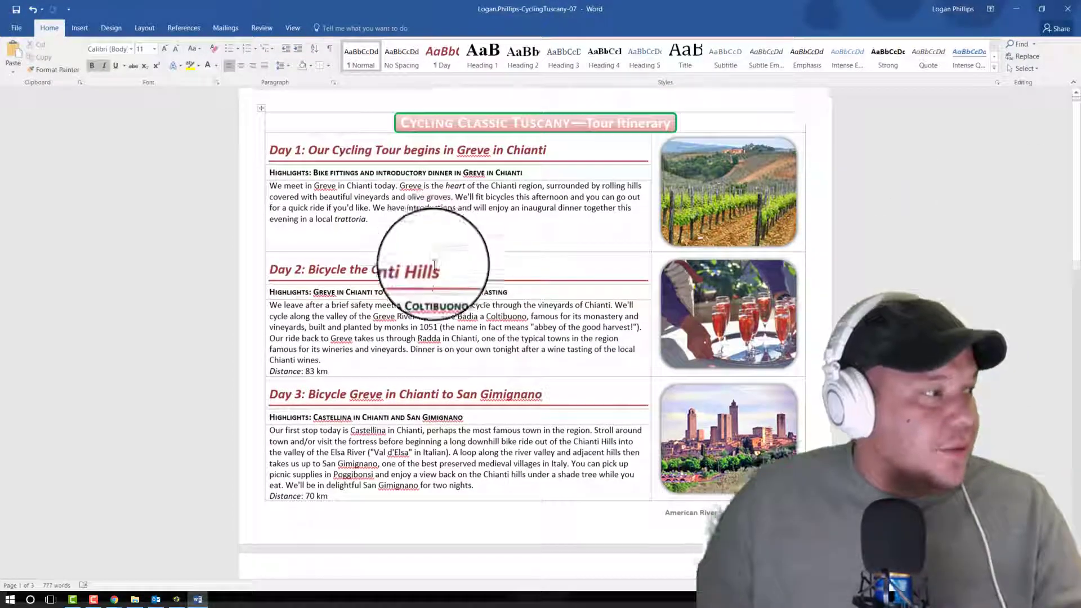
scroll(502, 291, down, 15)
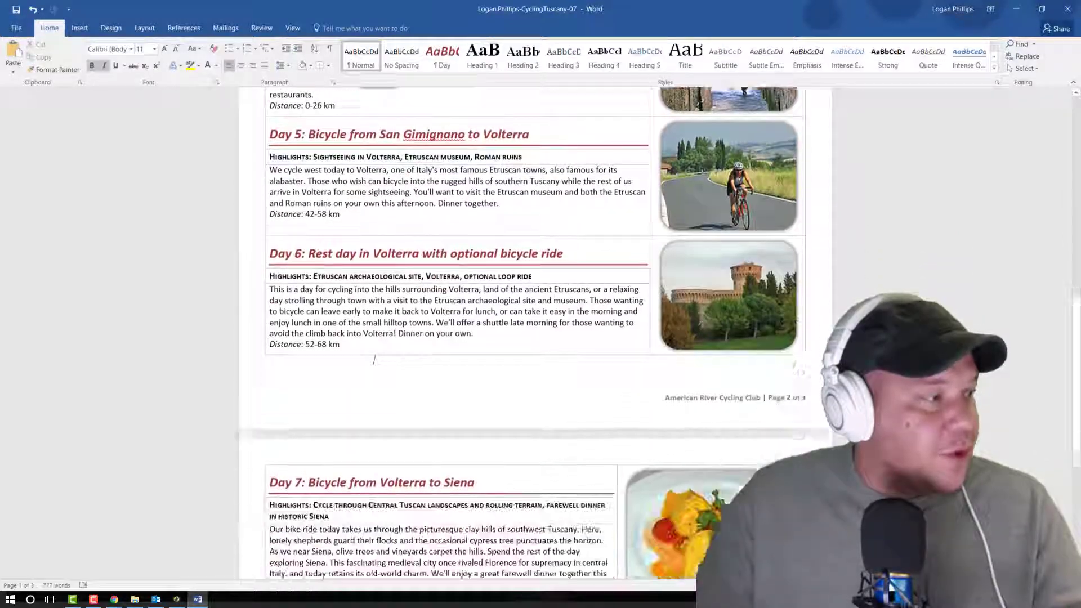
scroll(503, 291, down, 3)
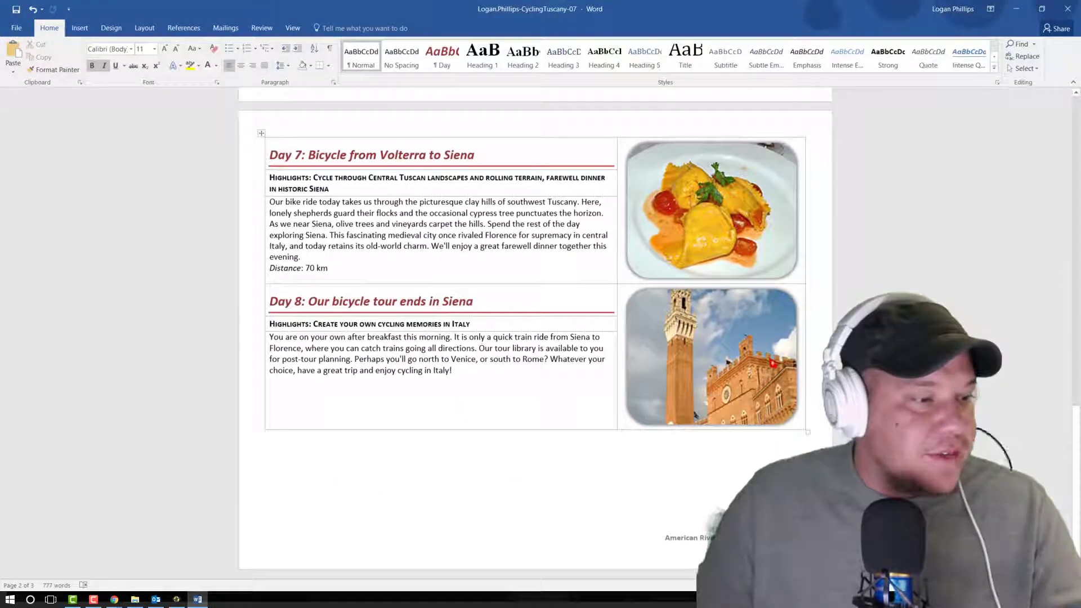
scroll(503, 291, up, 20)
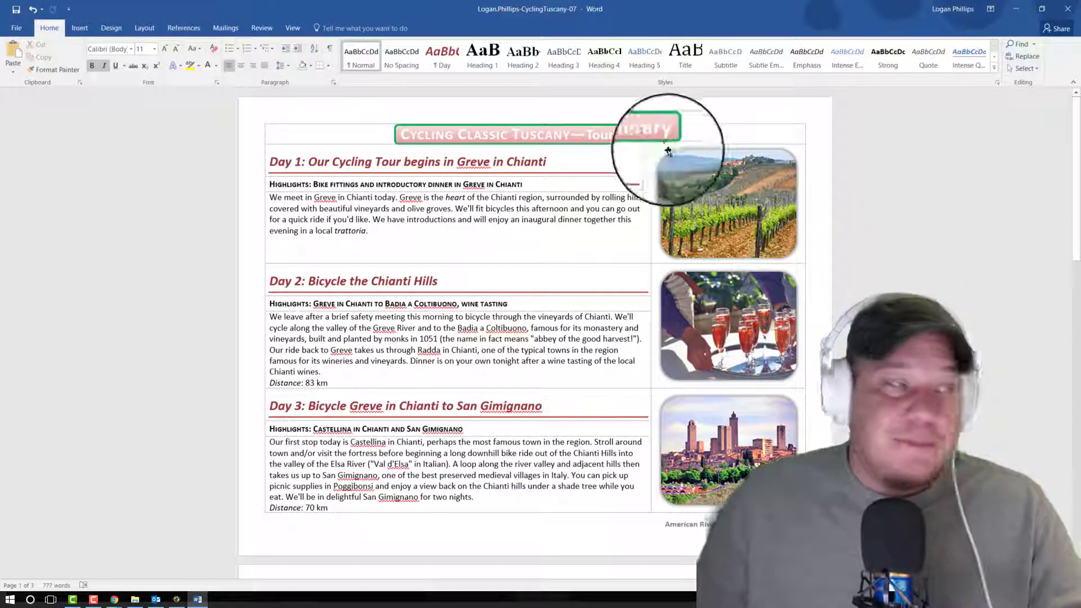
click(726, 203)
click(329, 29)
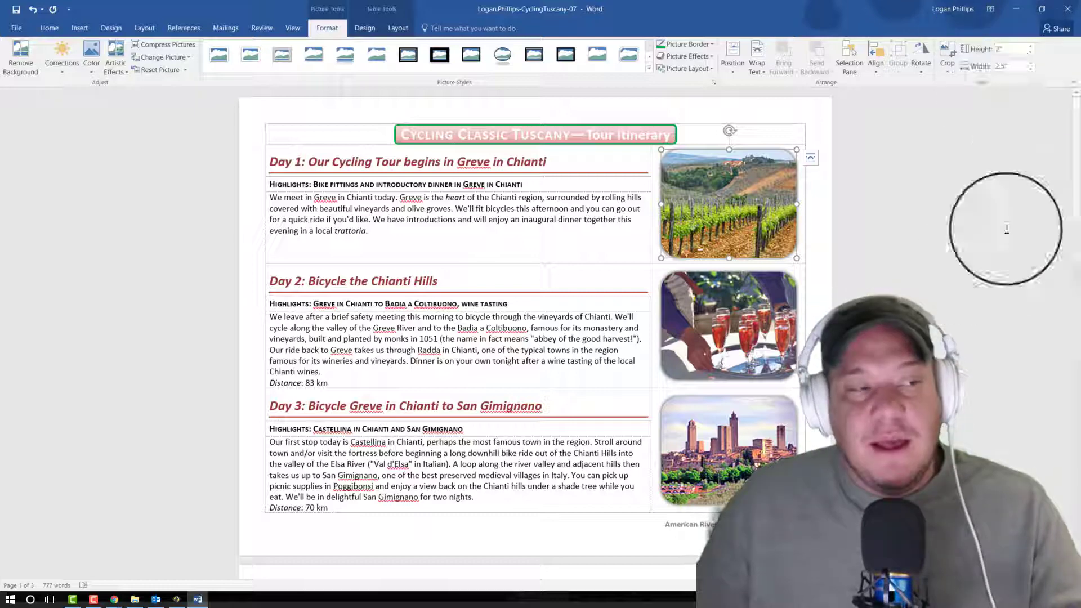
click(813, 270)
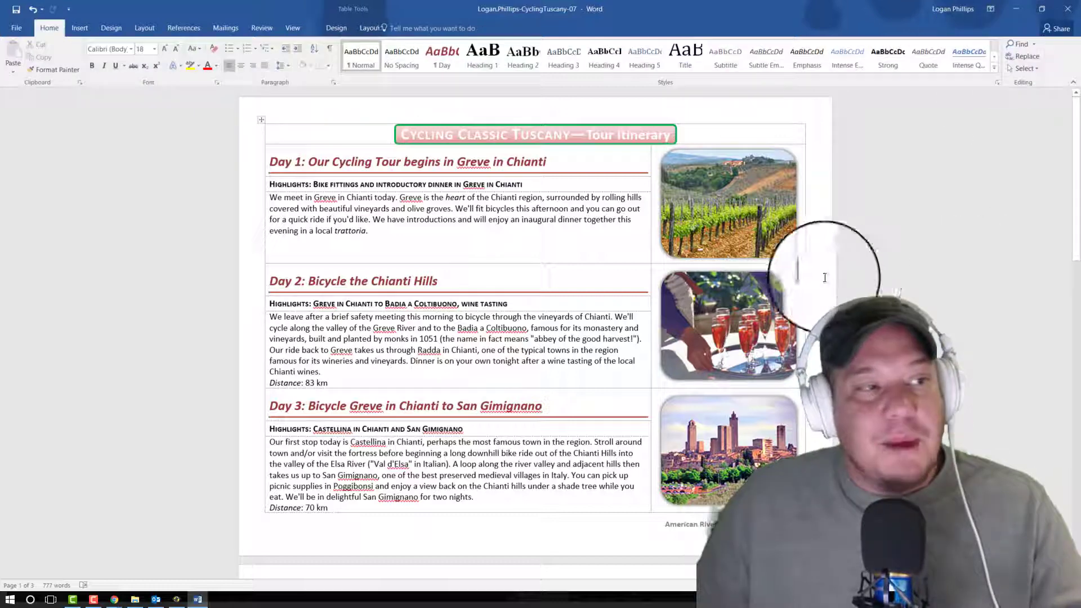
click(735, 211)
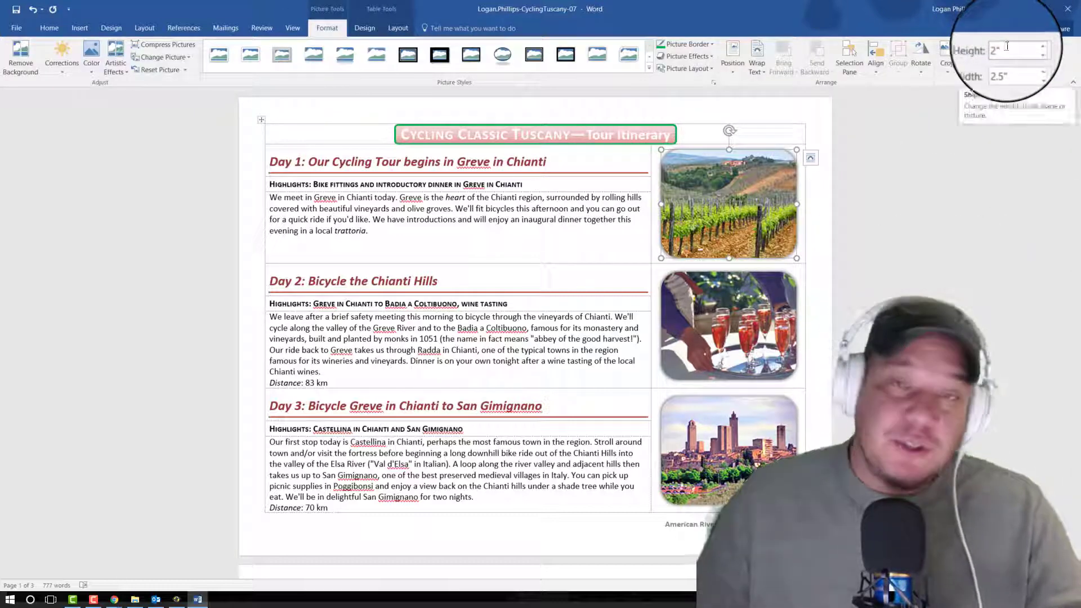
click(978, 284)
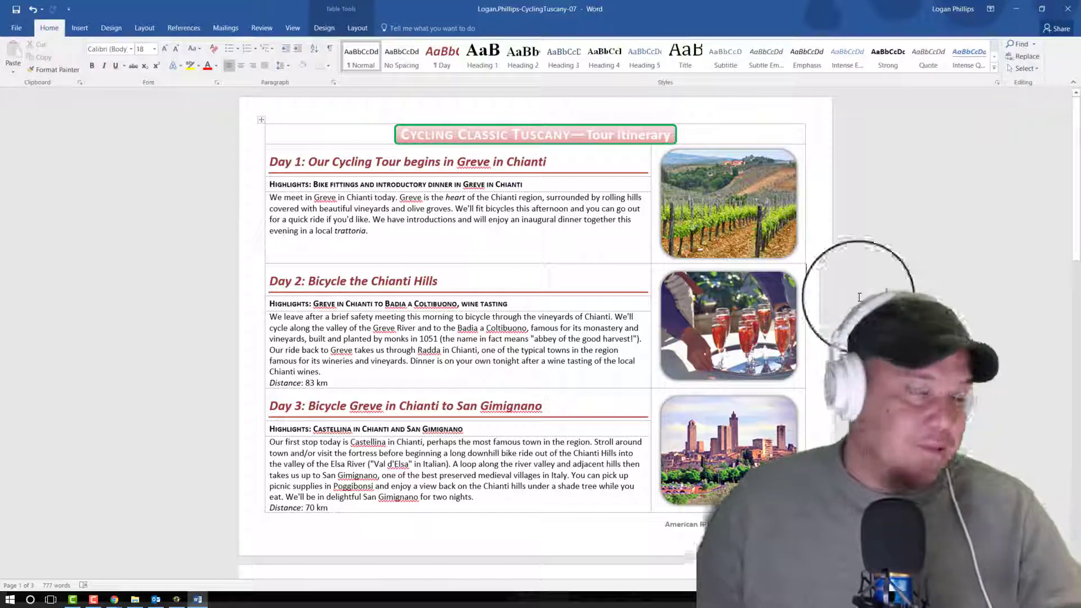
click(1007, 241)
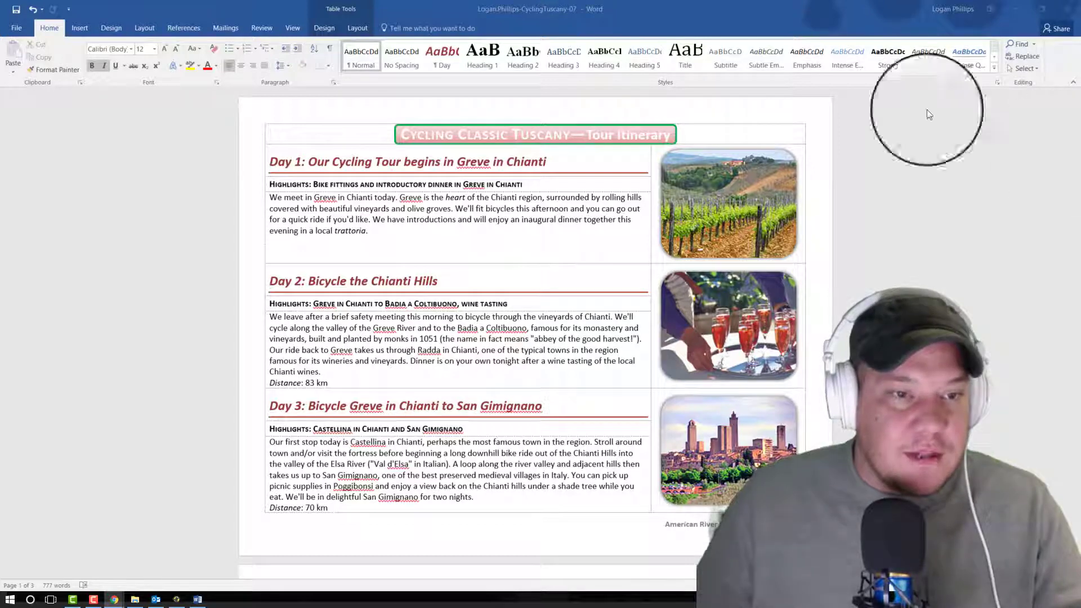
Step: Save the CyclingTuscany-07 document to the Desktop as a Word Document under its existing file name
click(22, 28)
click(24, 127)
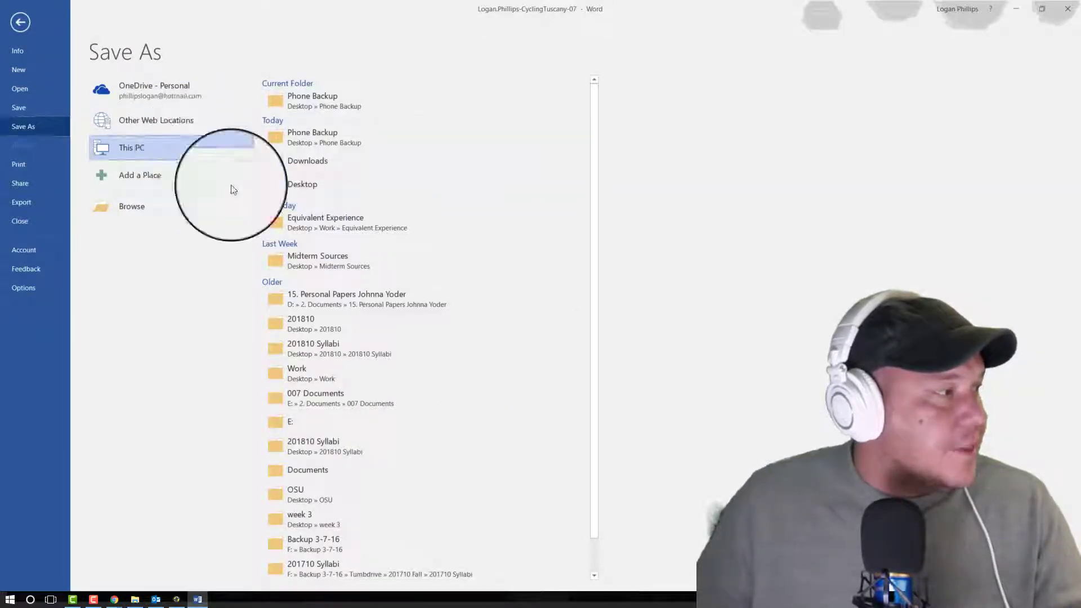
click(343, 186)
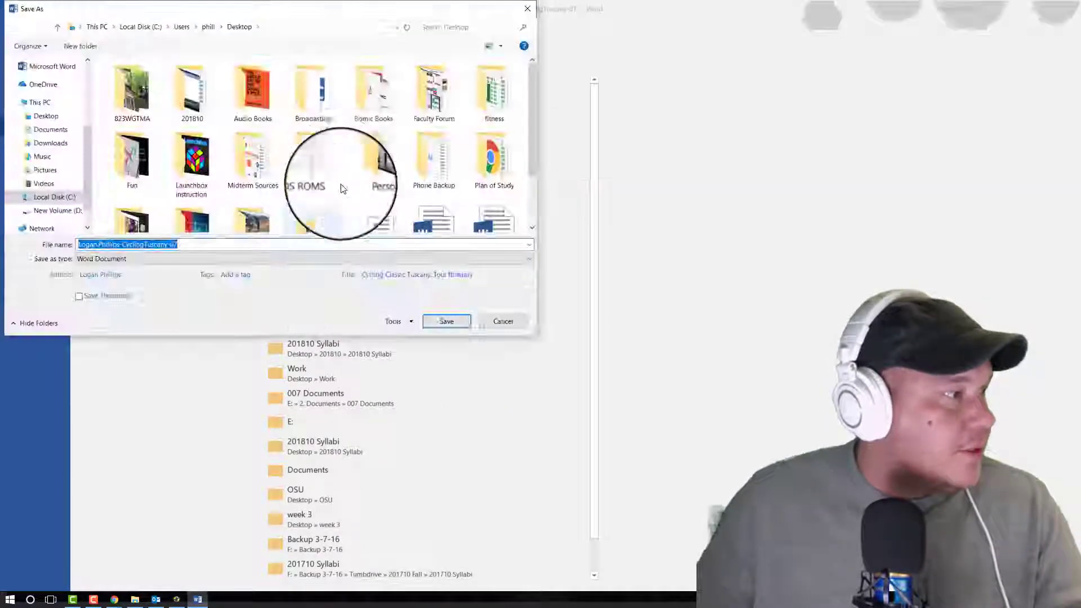
click(446, 320)
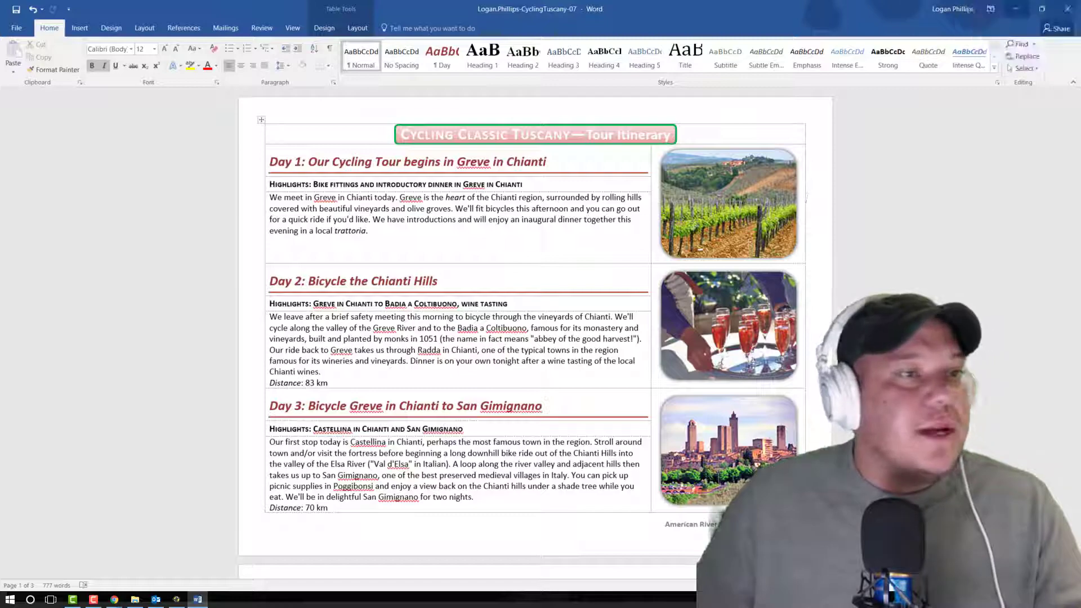
Step: Switch to the SIMnet page for Guided Project 7-3 and upload the CyclingTuscany-07 document from the Desktop
click(1016, 9)
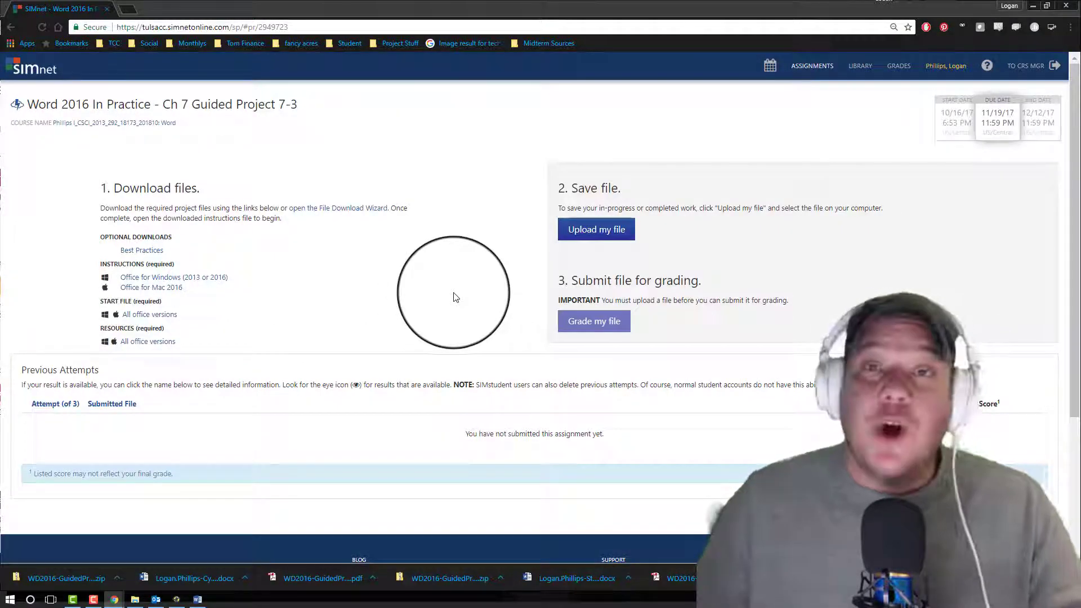
click(592, 232)
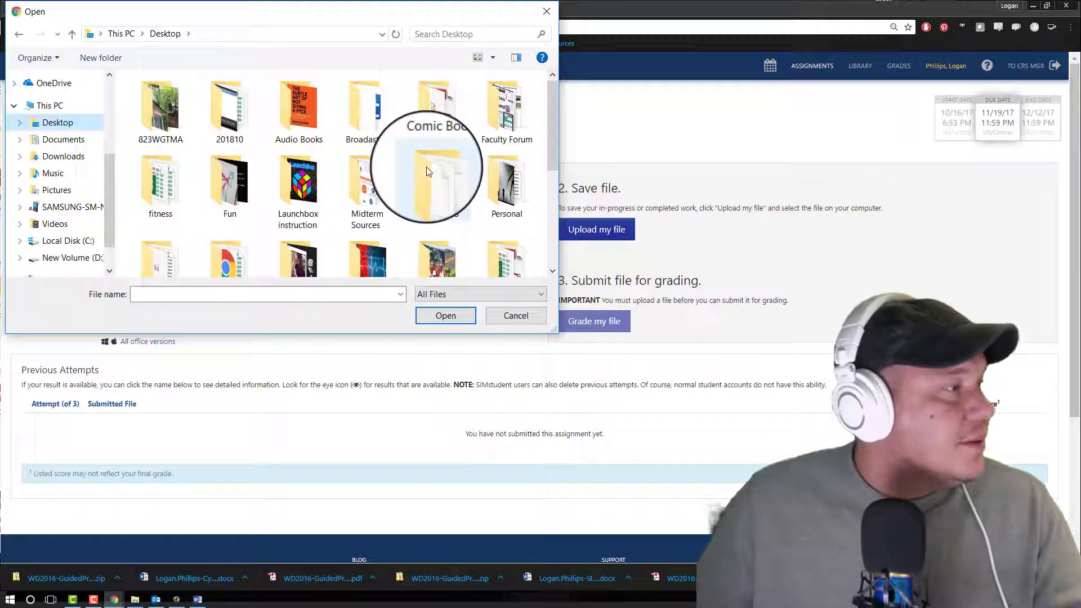
scroll(427, 167, down, 5)
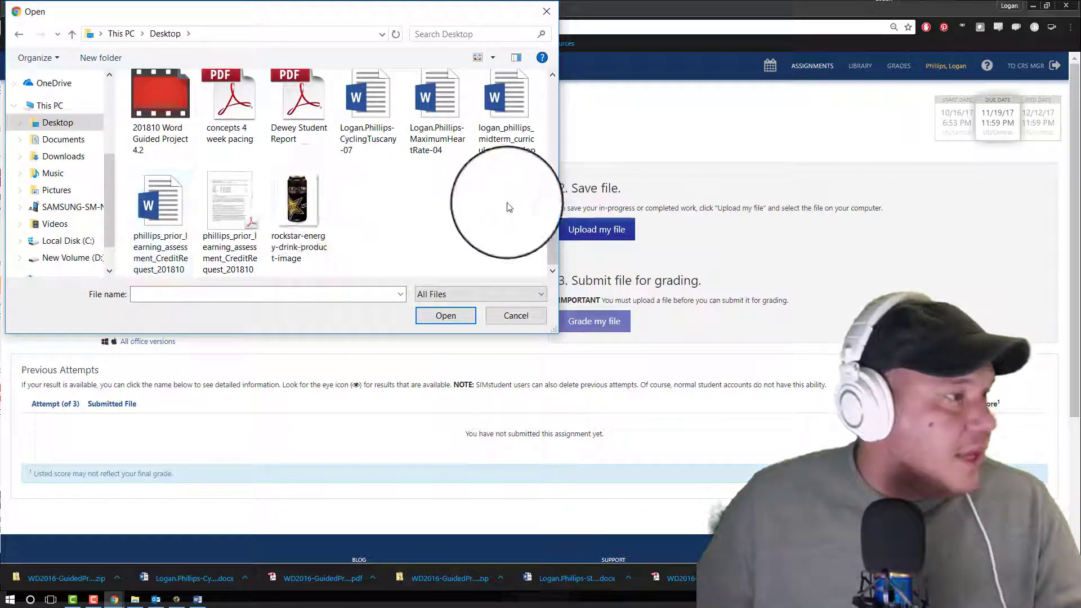
click(368, 141)
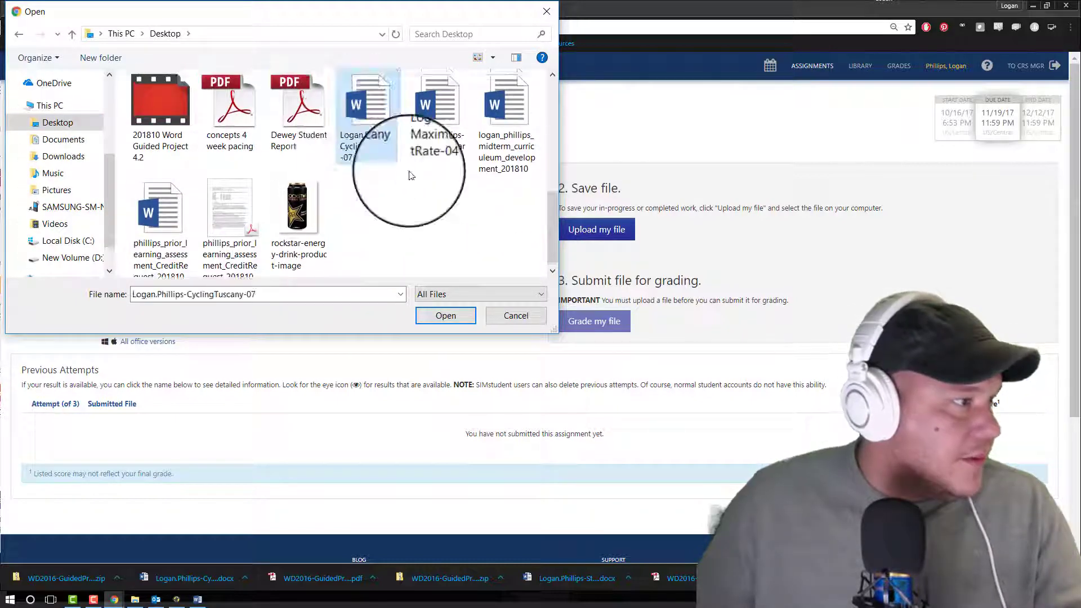
click(451, 318)
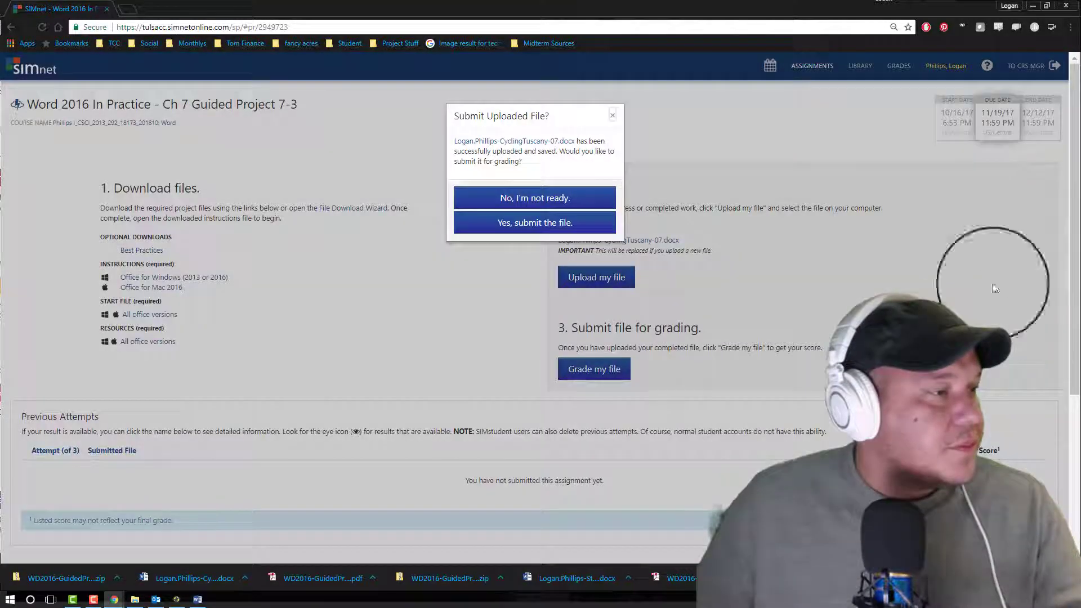
Step: Submit the uploaded file for grading and review the project's score report
click(540, 223)
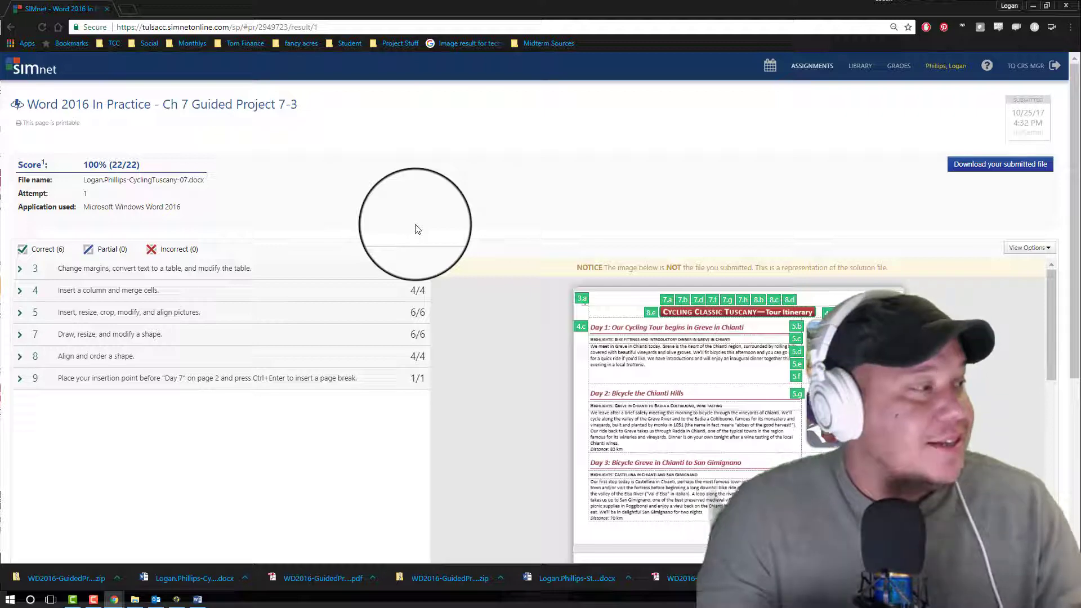
scroll(392, 225, down, 1)
scroll(389, 223, up, 1)
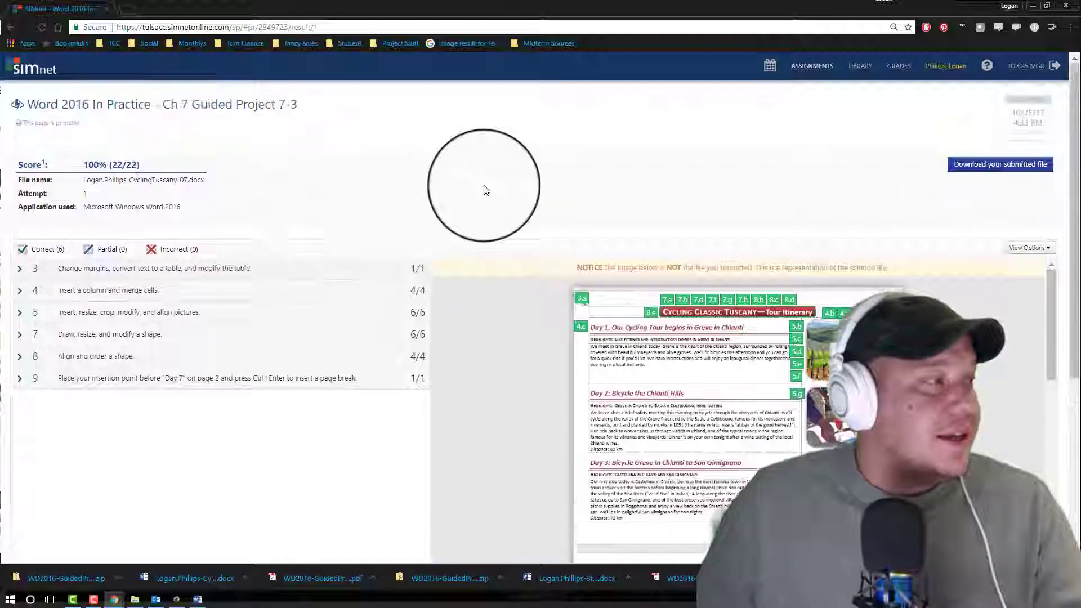